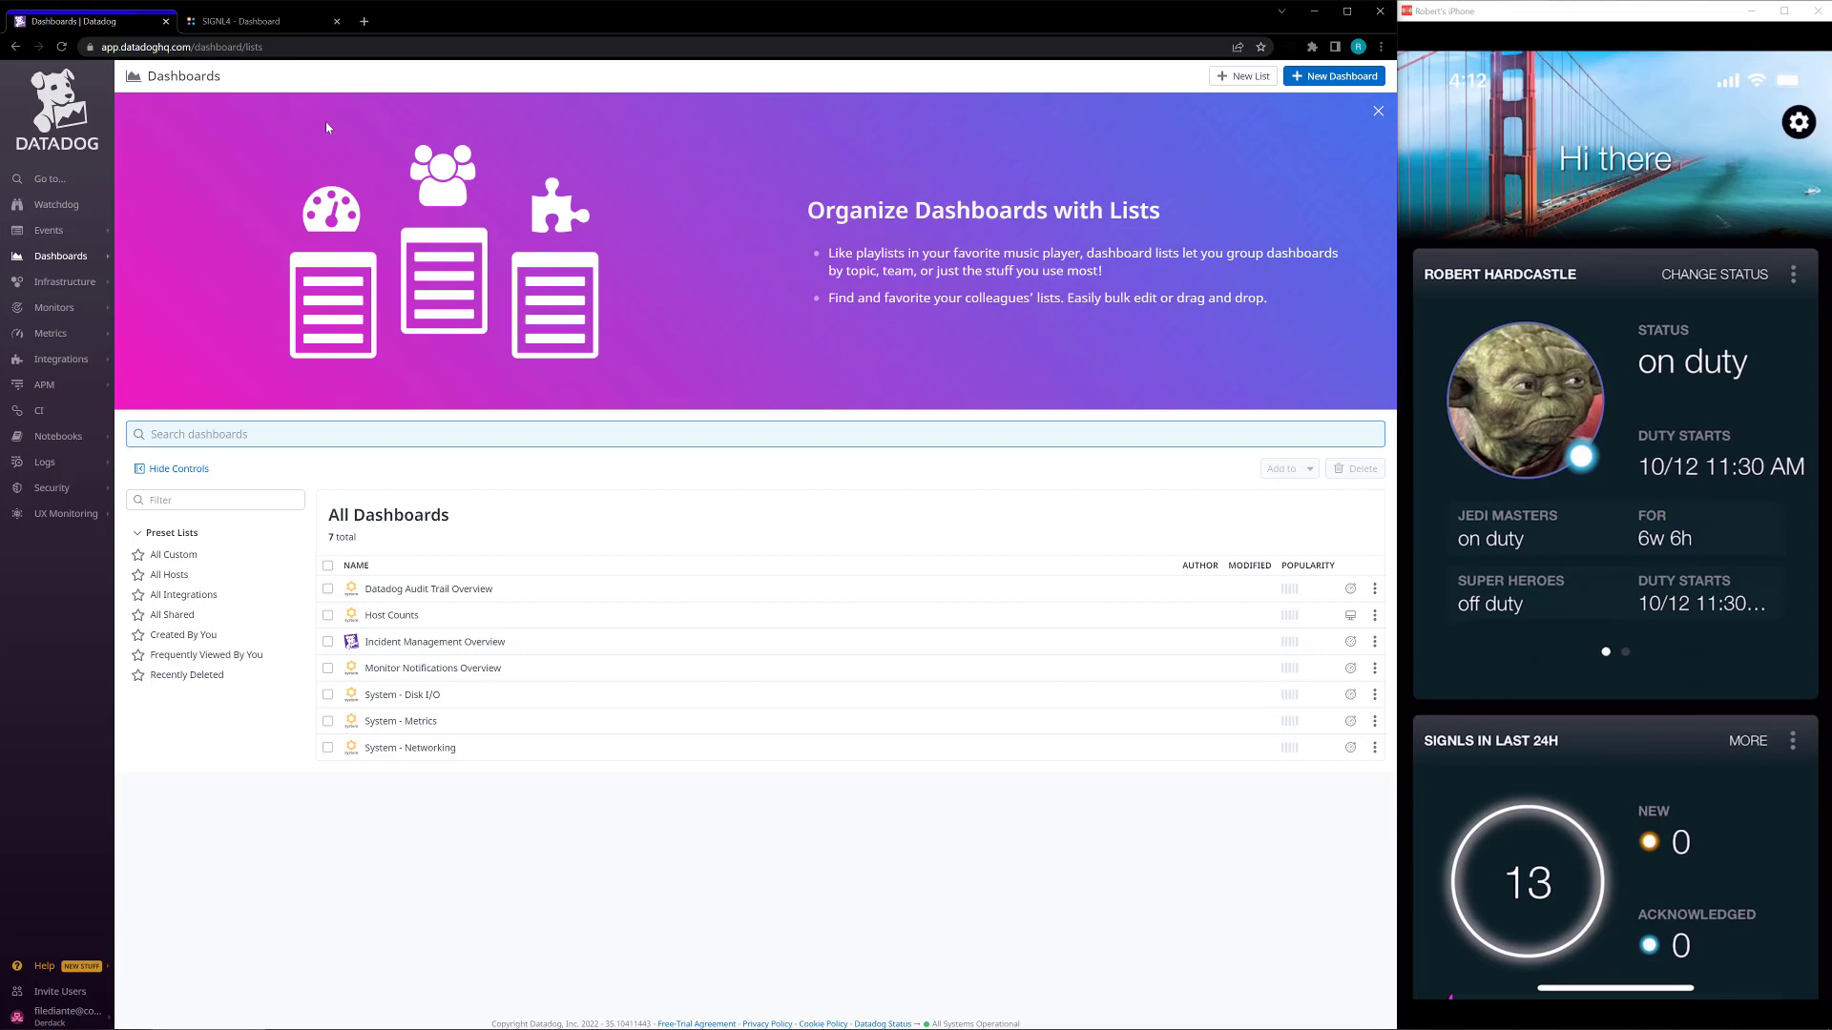
Step: From Integrations, open the Webhooks tile's configuration and start a blank new webhook
{"action": "mouse_move", "coordinate": [75, 363]}
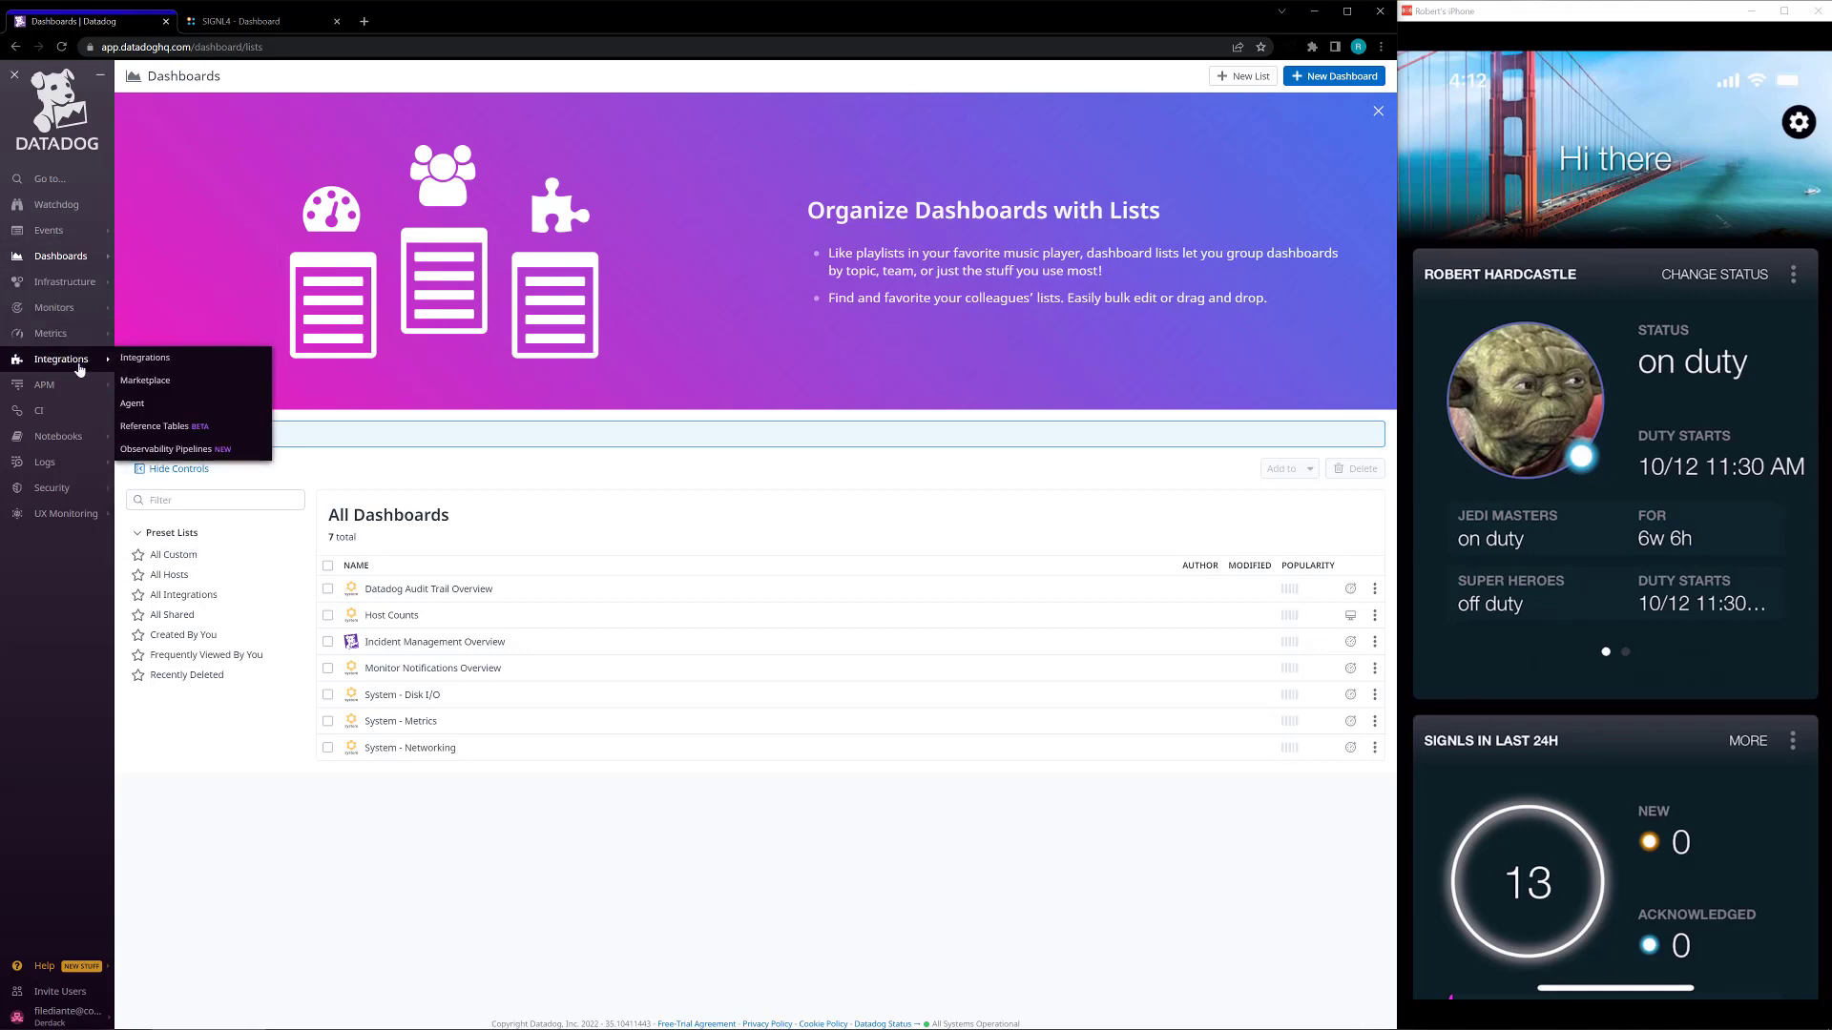
{"action": "left_click", "coordinate": [137, 366]}
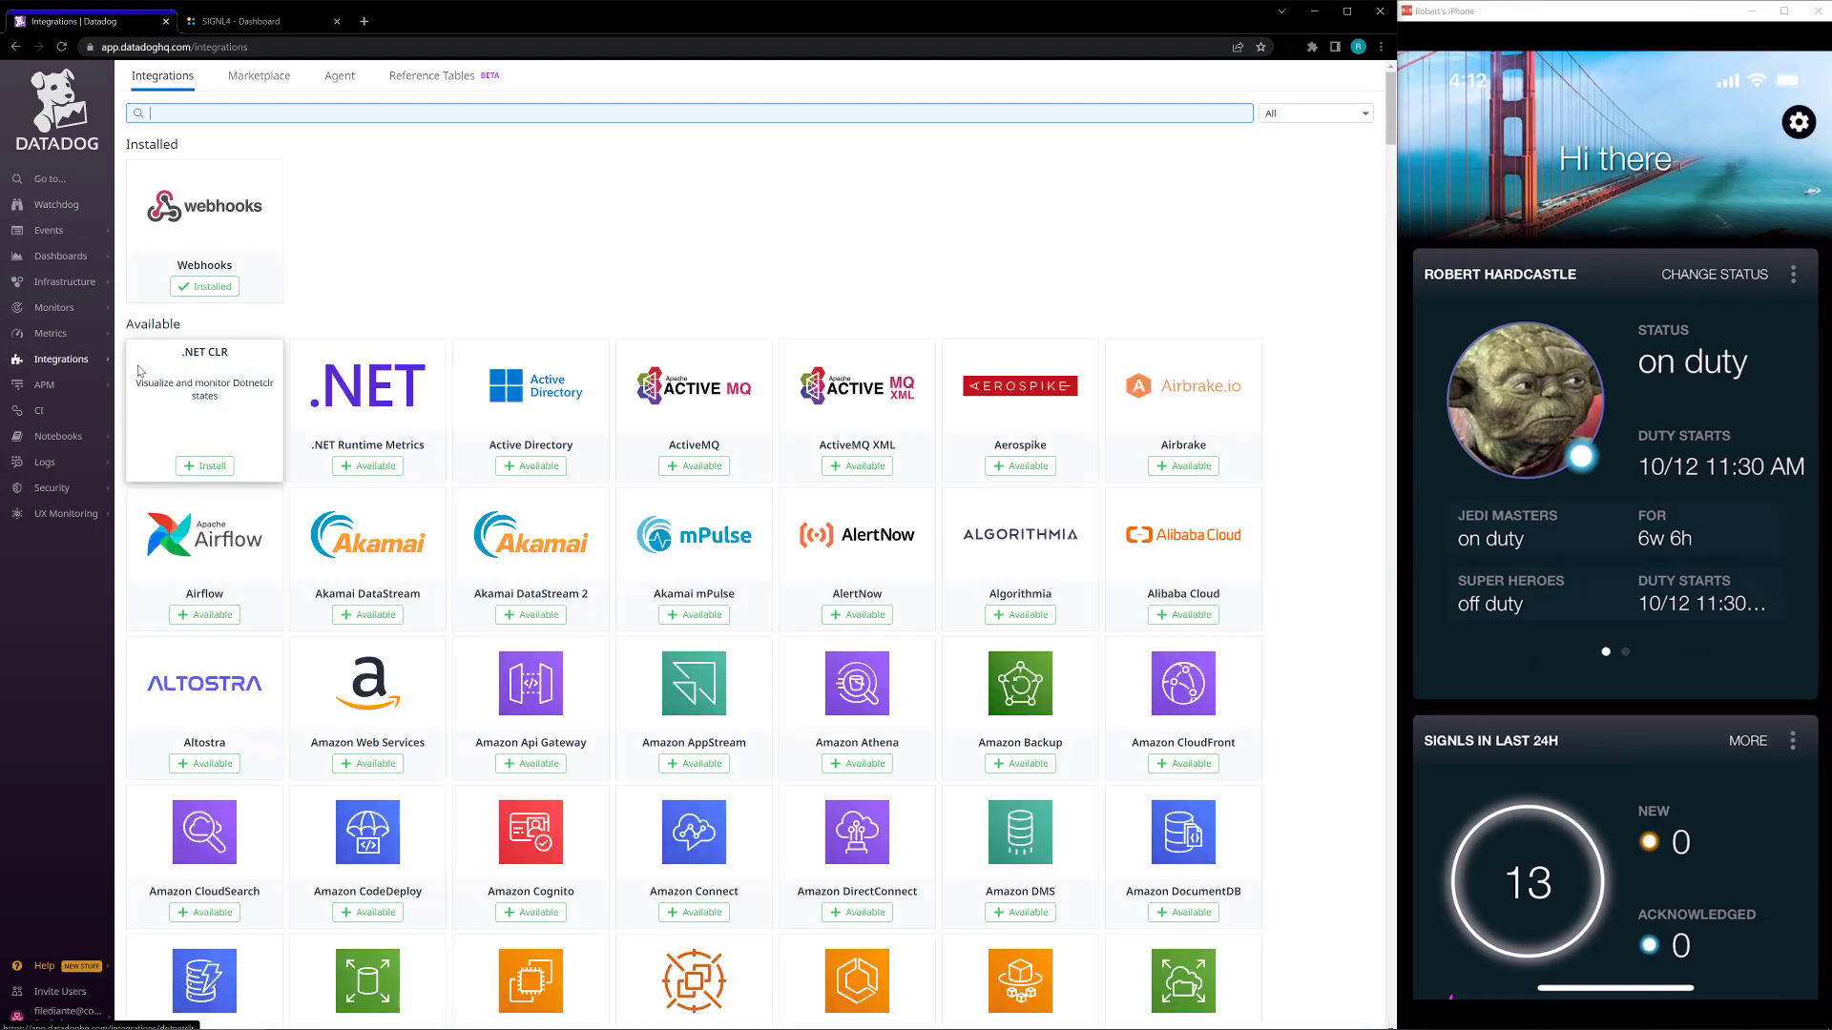
{"action": "left_click", "coordinate": [250, 217]}
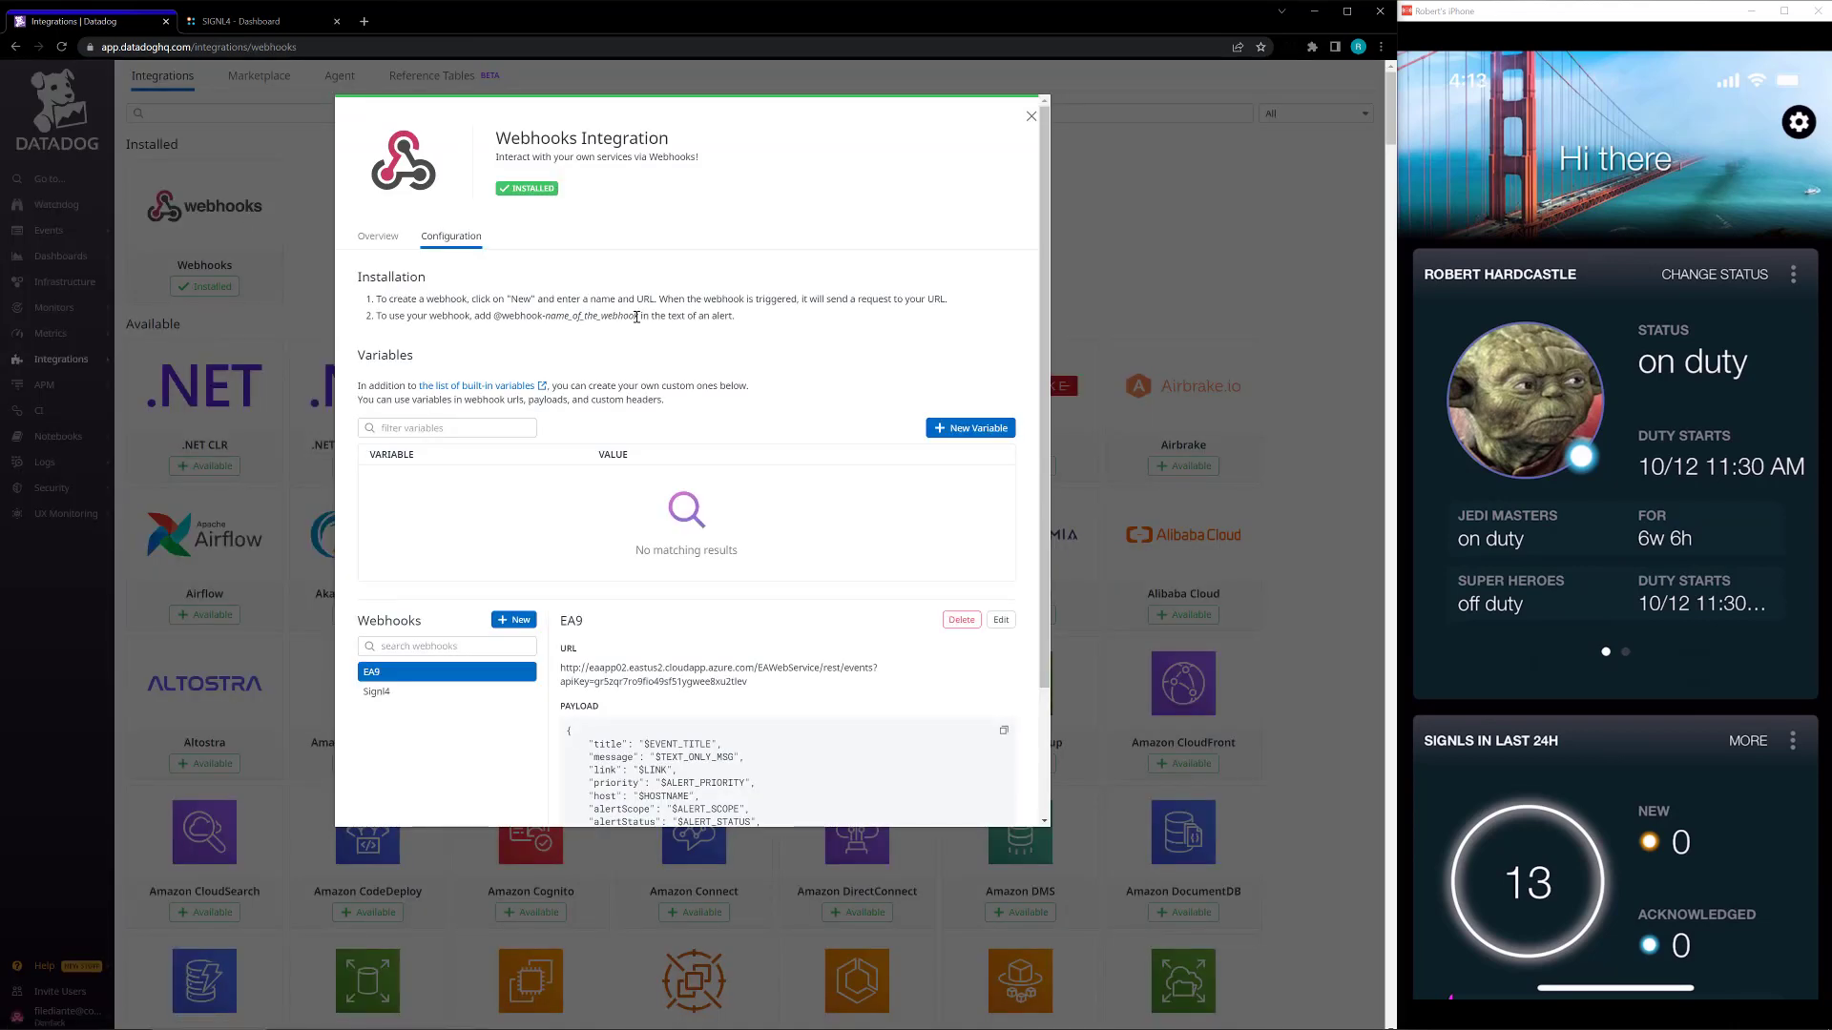
{"action": "scroll", "coordinate": [513, 478], "scroll_direction": "down", "scroll_amount": 3}
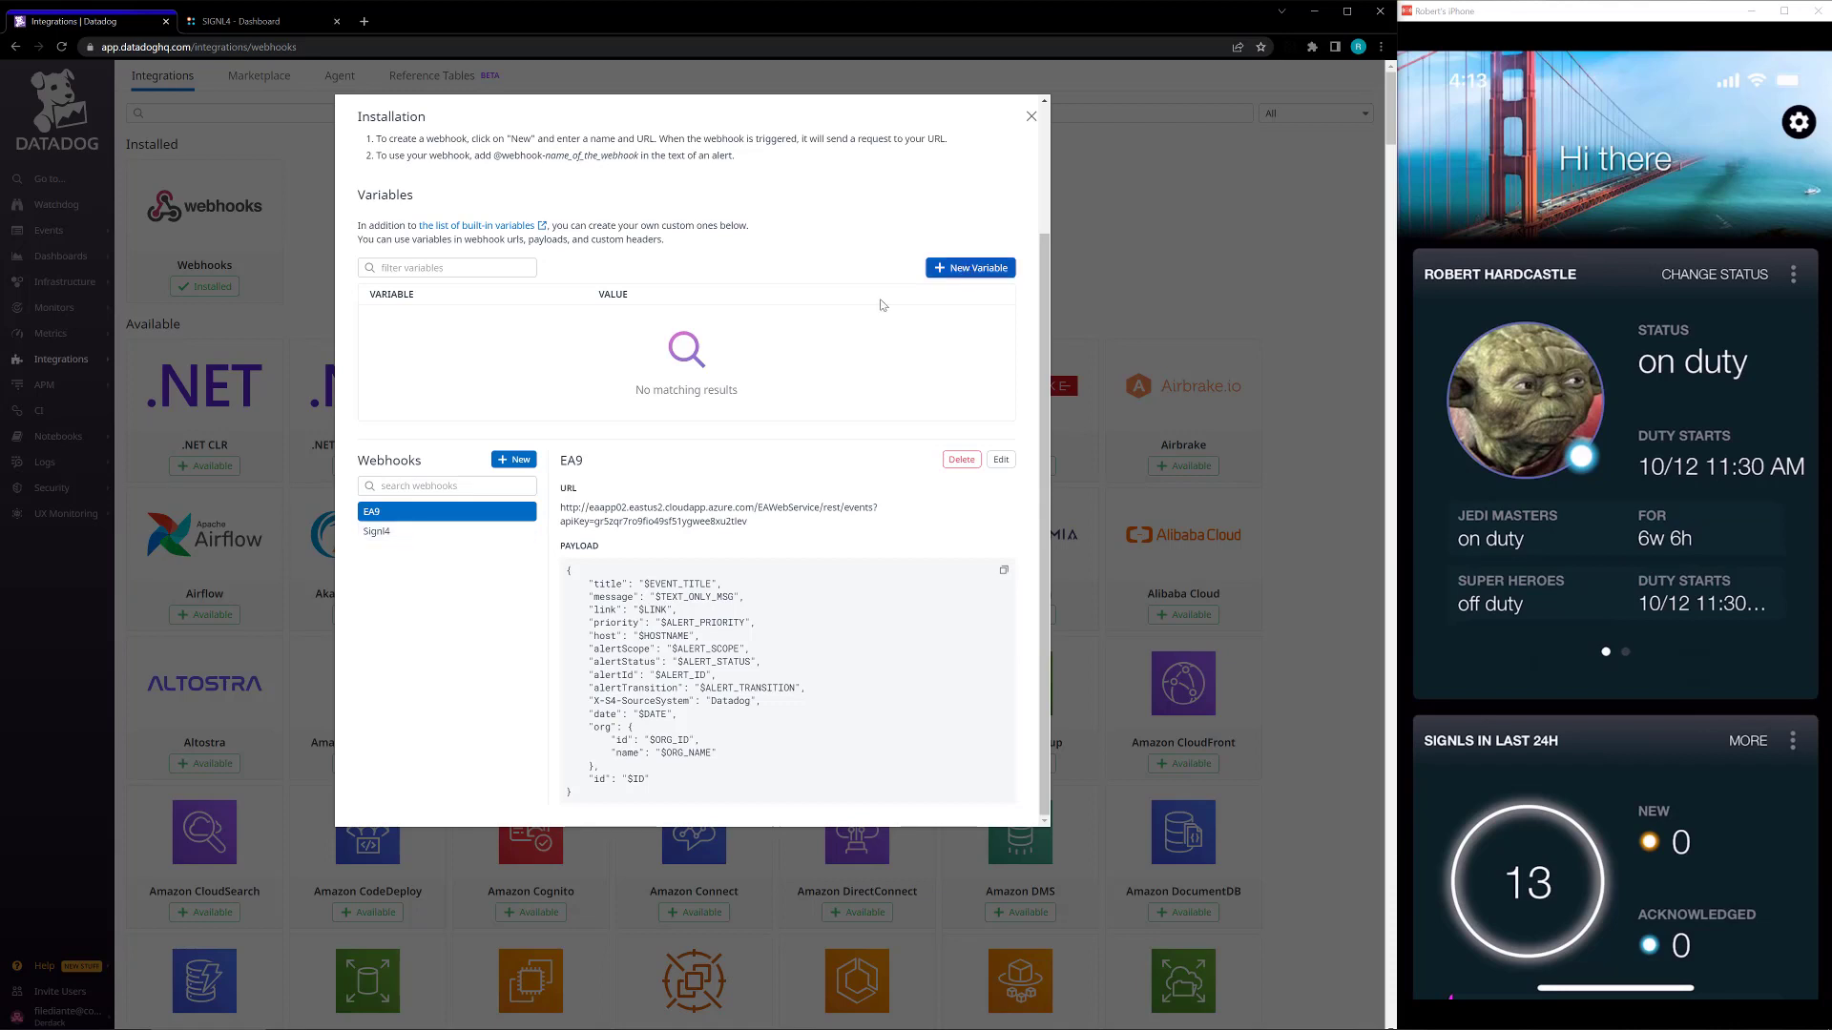
{"action": "left_click", "coordinate": [516, 461]}
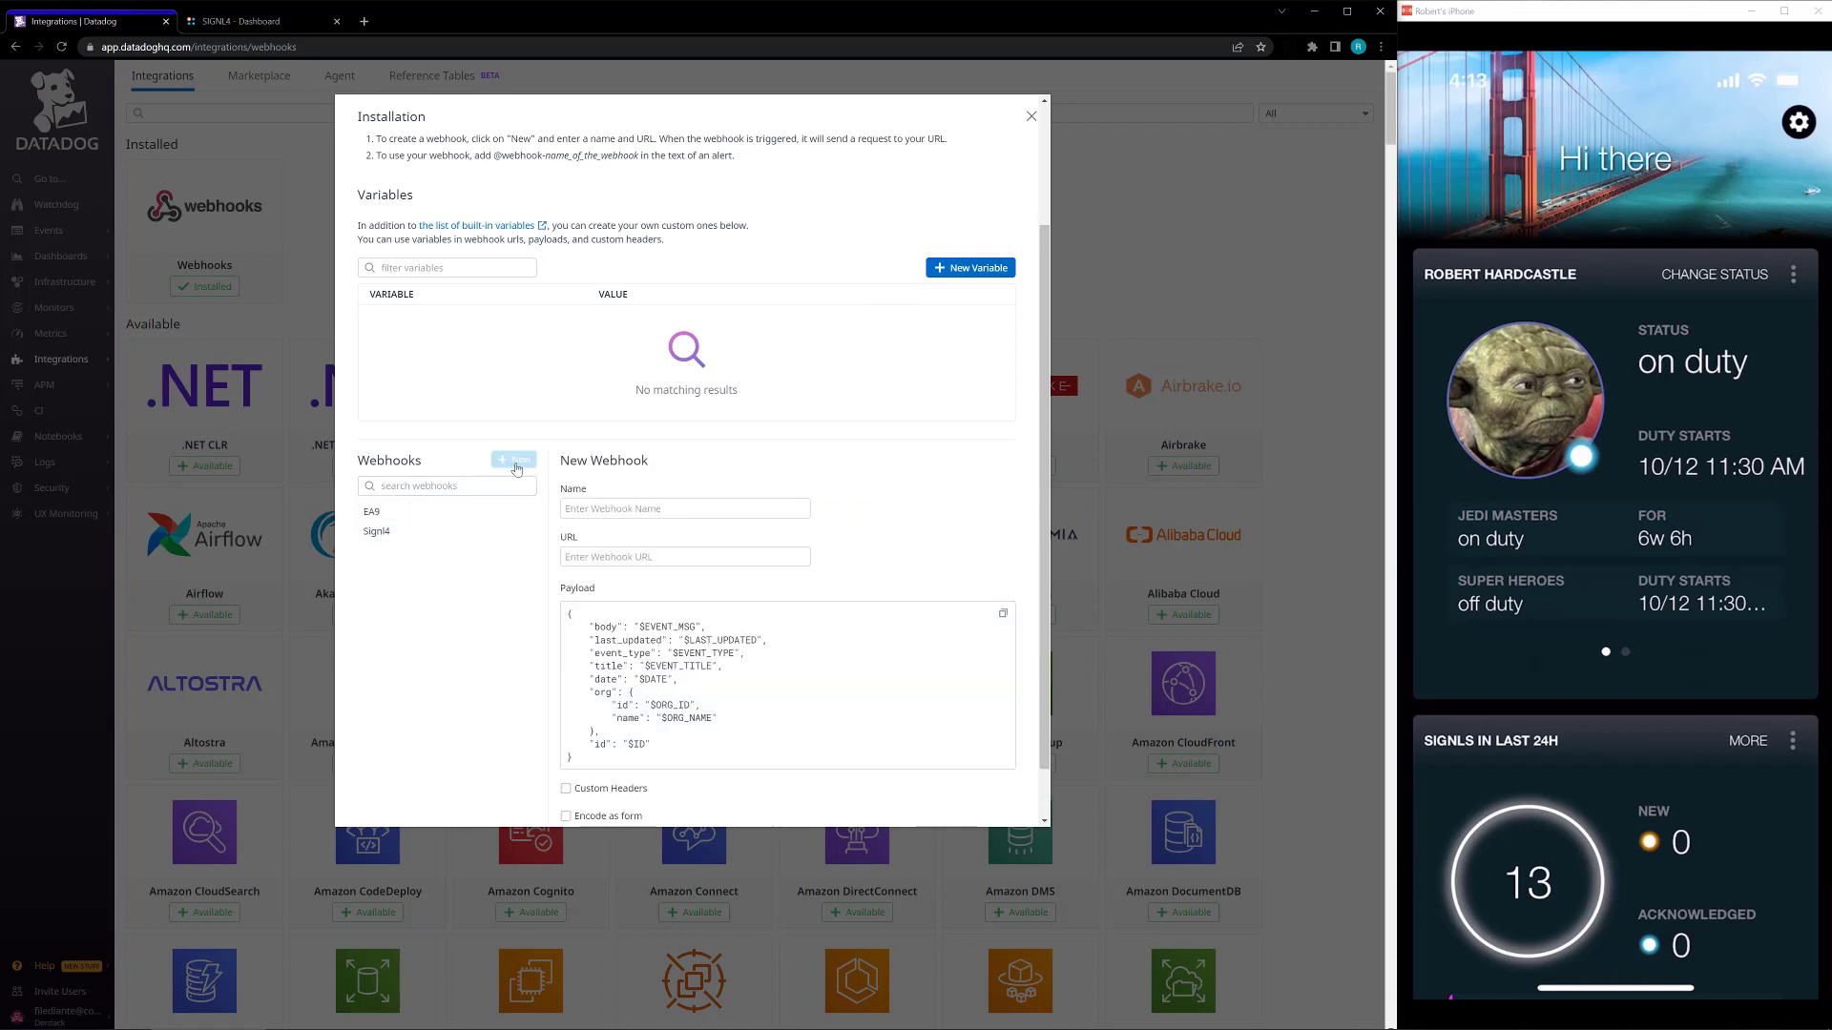
{"action": "left_click", "coordinate": [666, 507]}
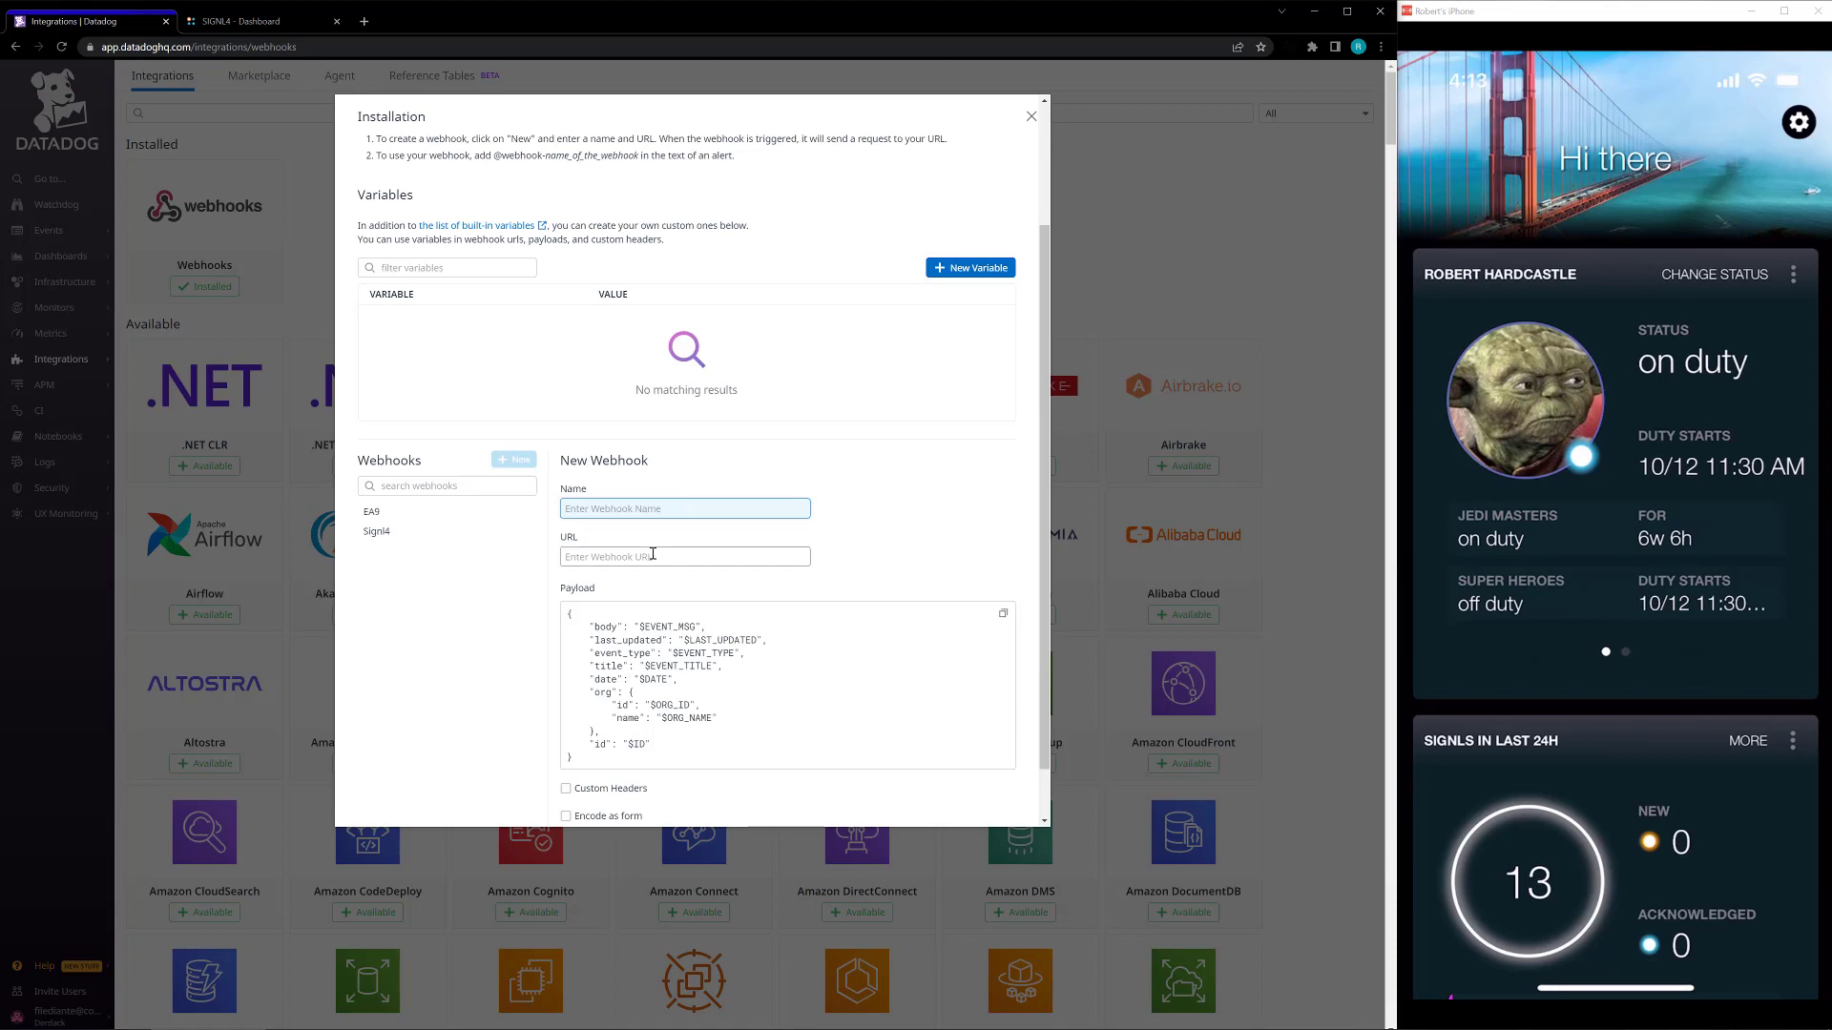
Step: In SIGNL4, open the Super Heroes team's Apps and view the Datadog connector details
{"action": "left_click", "coordinate": [265, 30]}
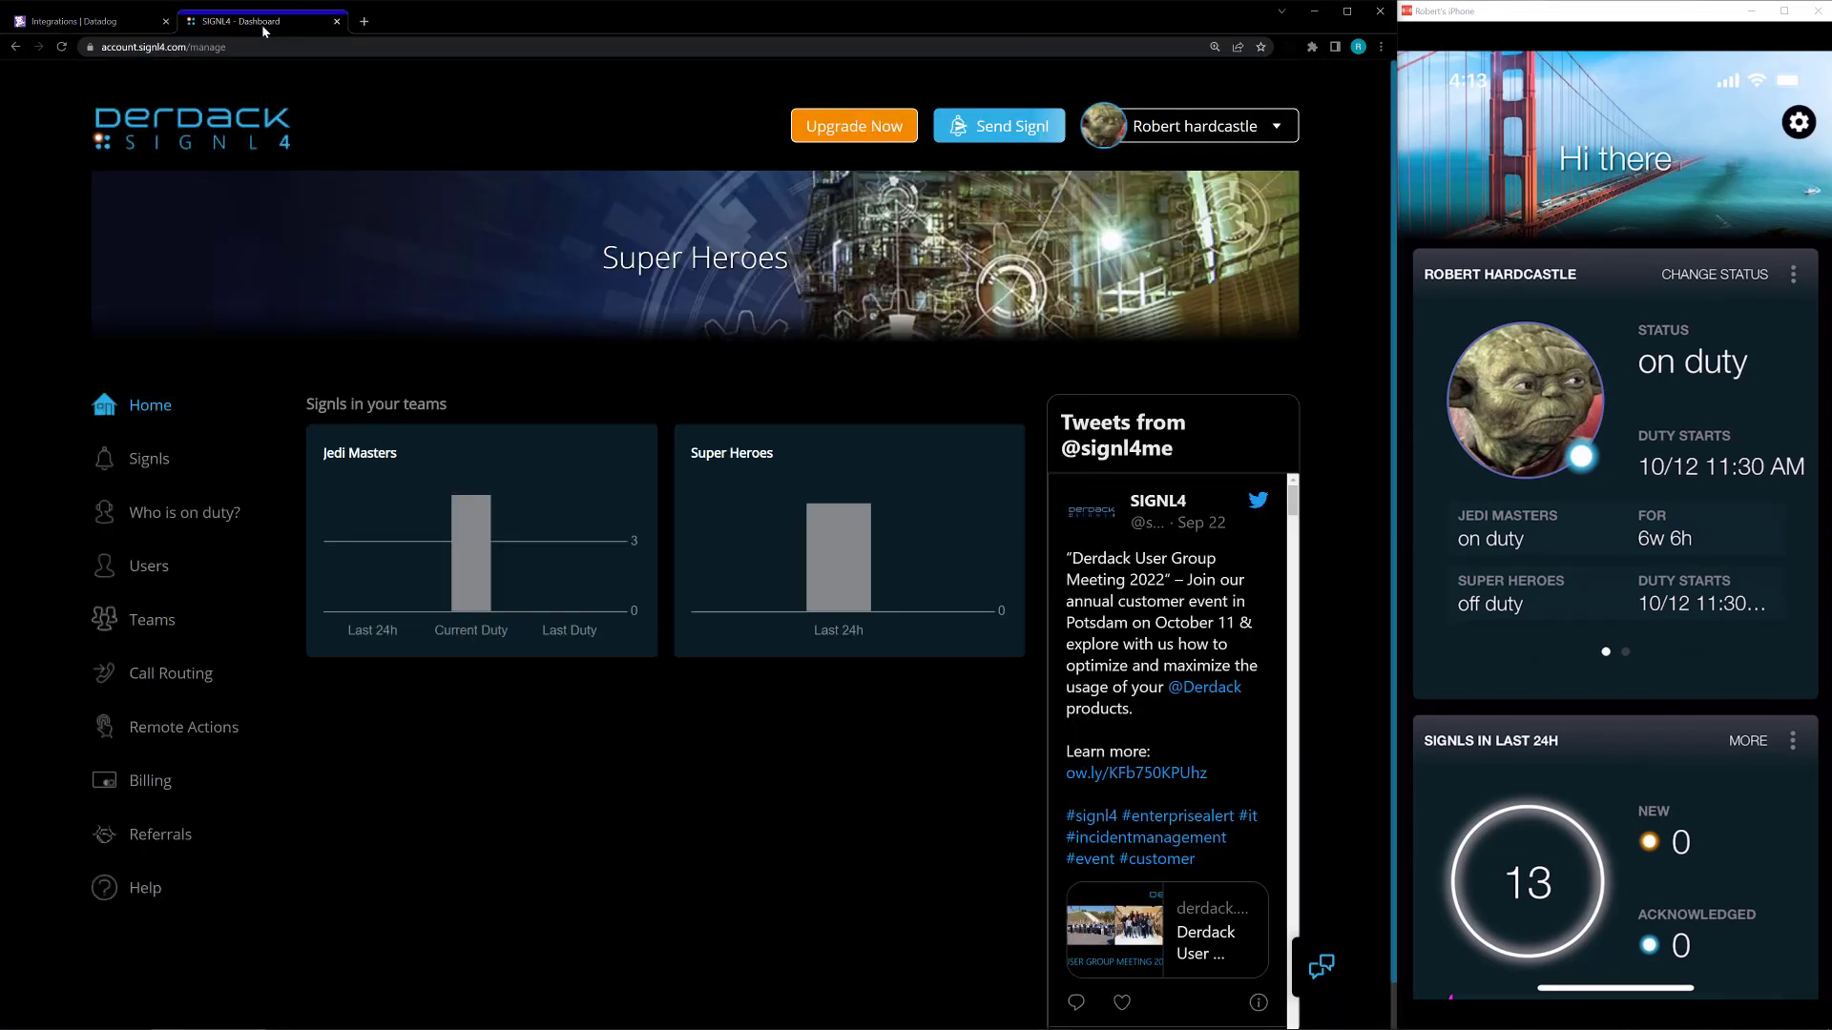
{"action": "left_click", "coordinate": [146, 632]}
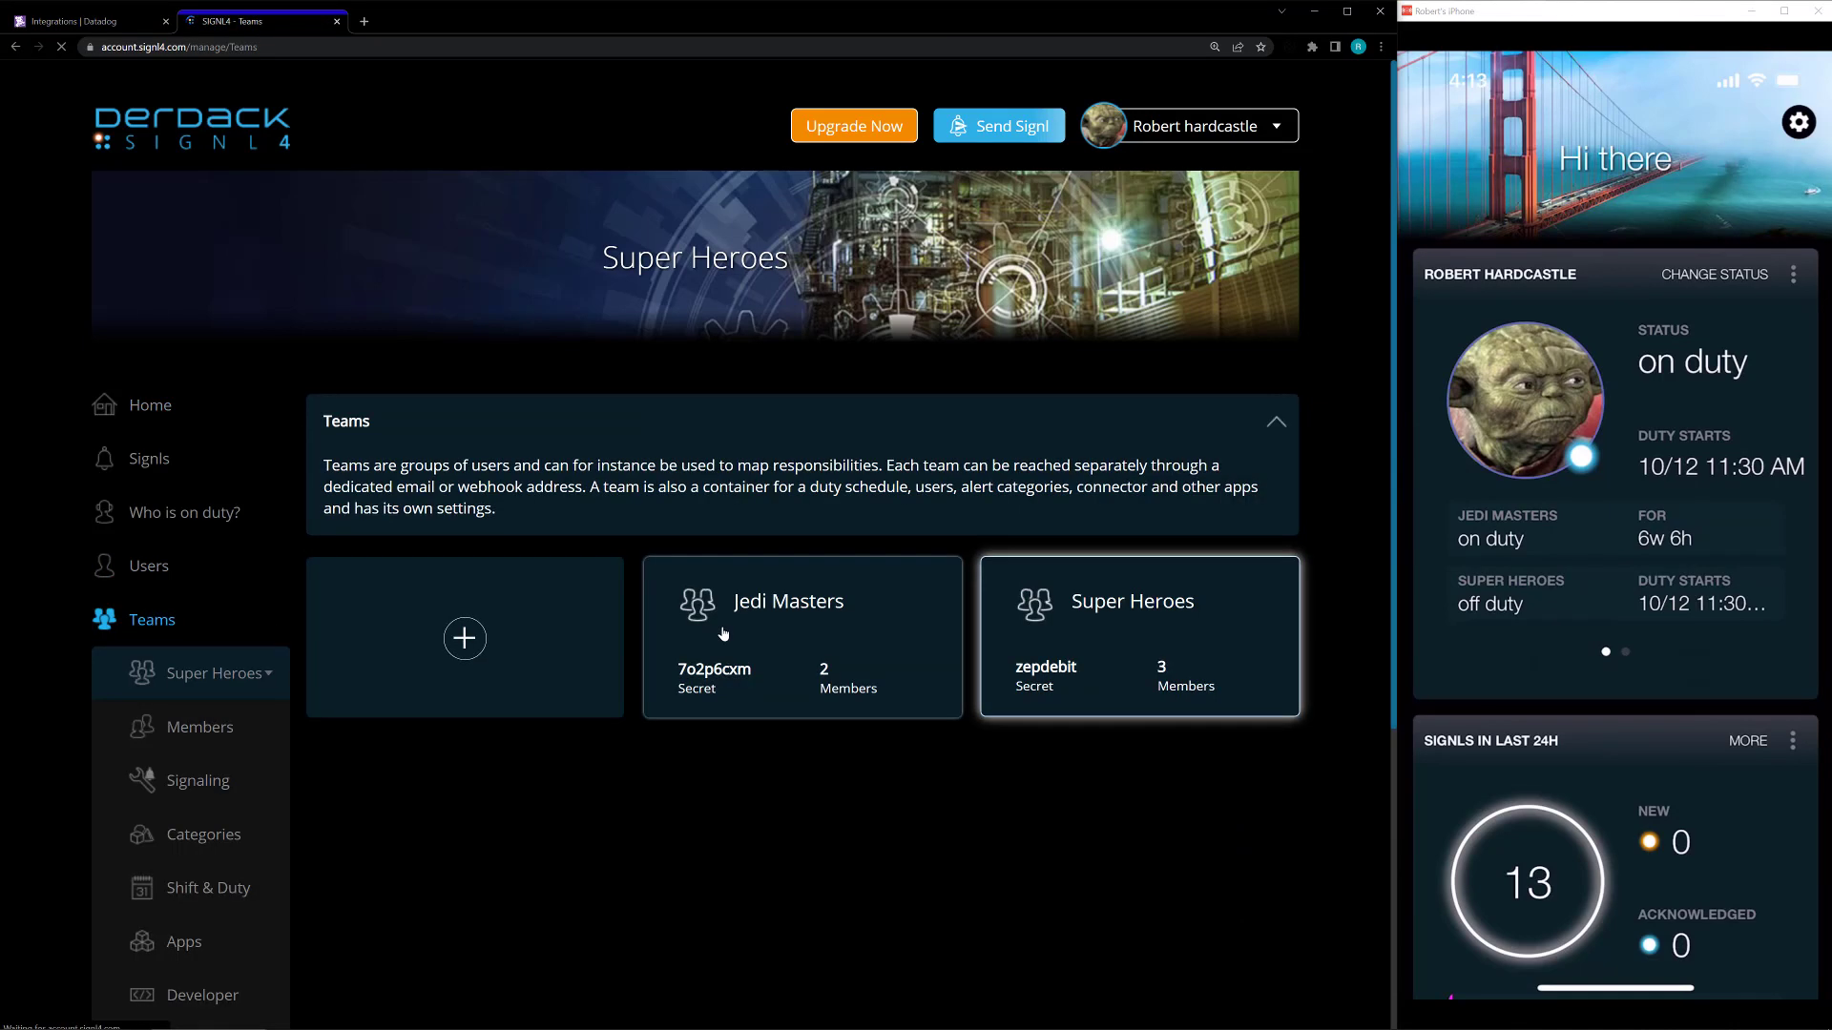
{"action": "scroll", "coordinate": [313, 696], "scroll_direction": "down", "scroll_amount": 3}
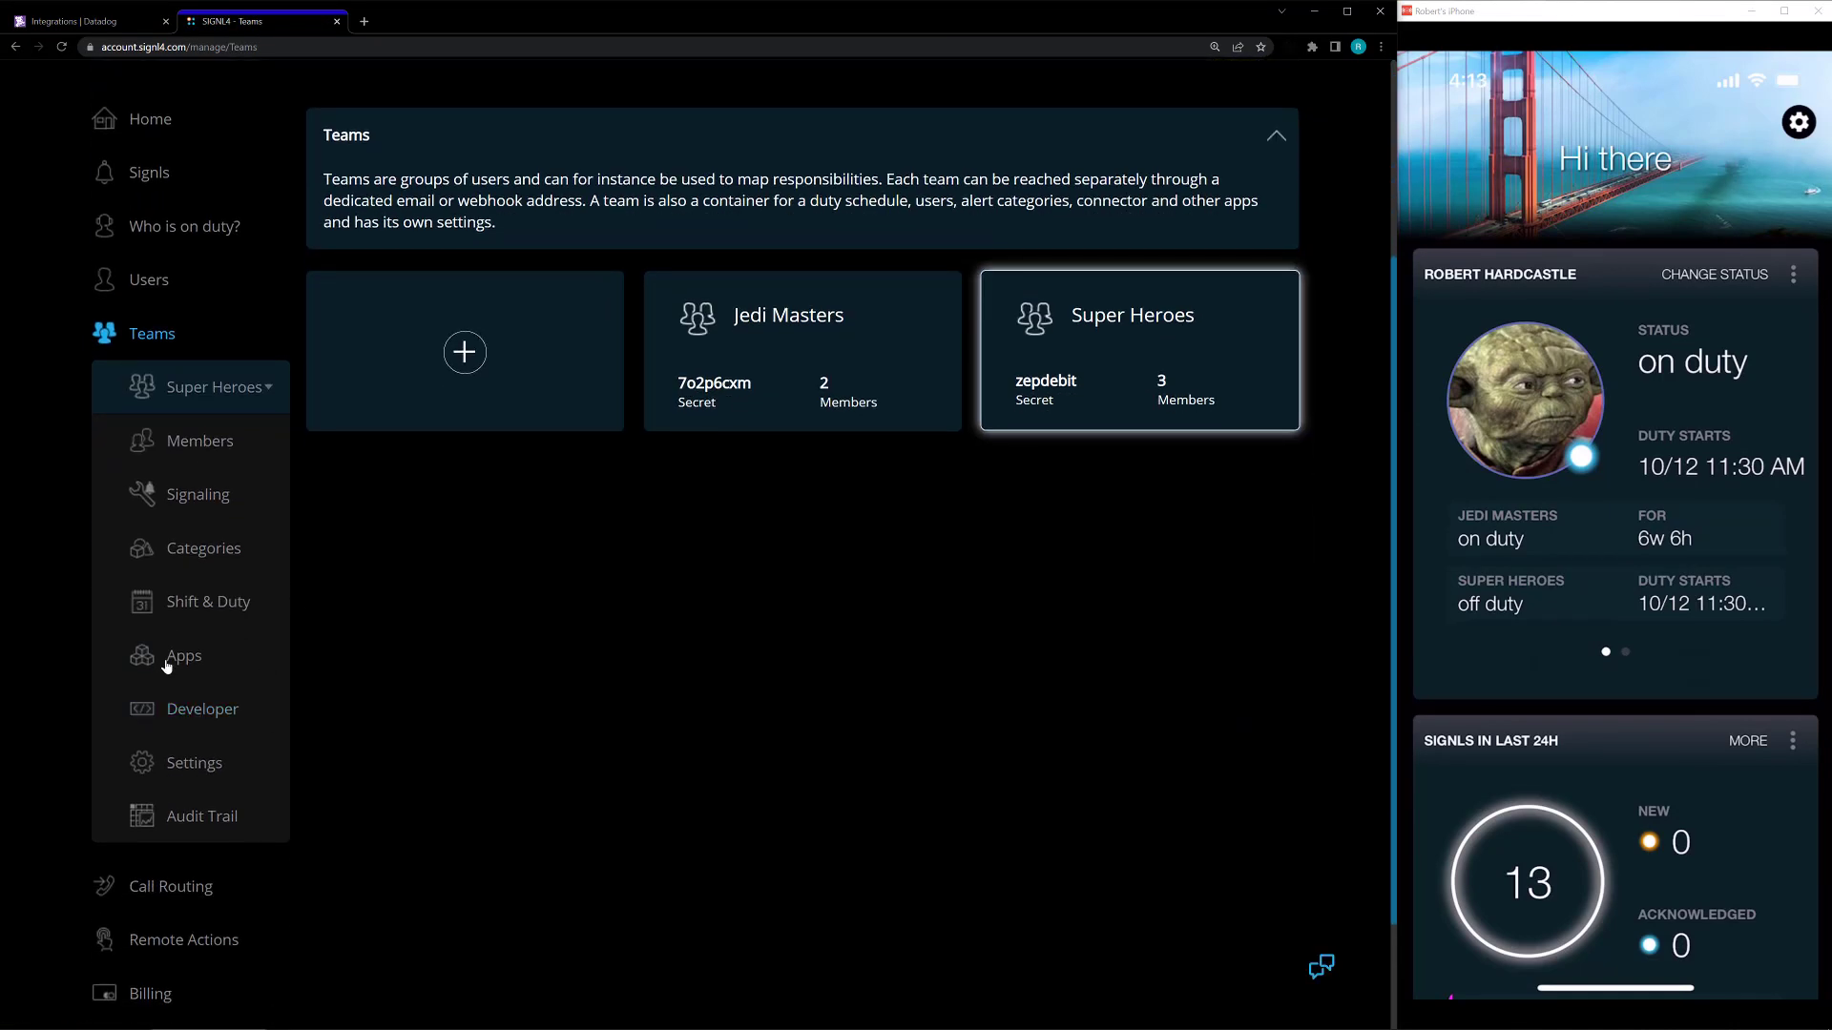
{"action": "left_click", "coordinate": [167, 665]}
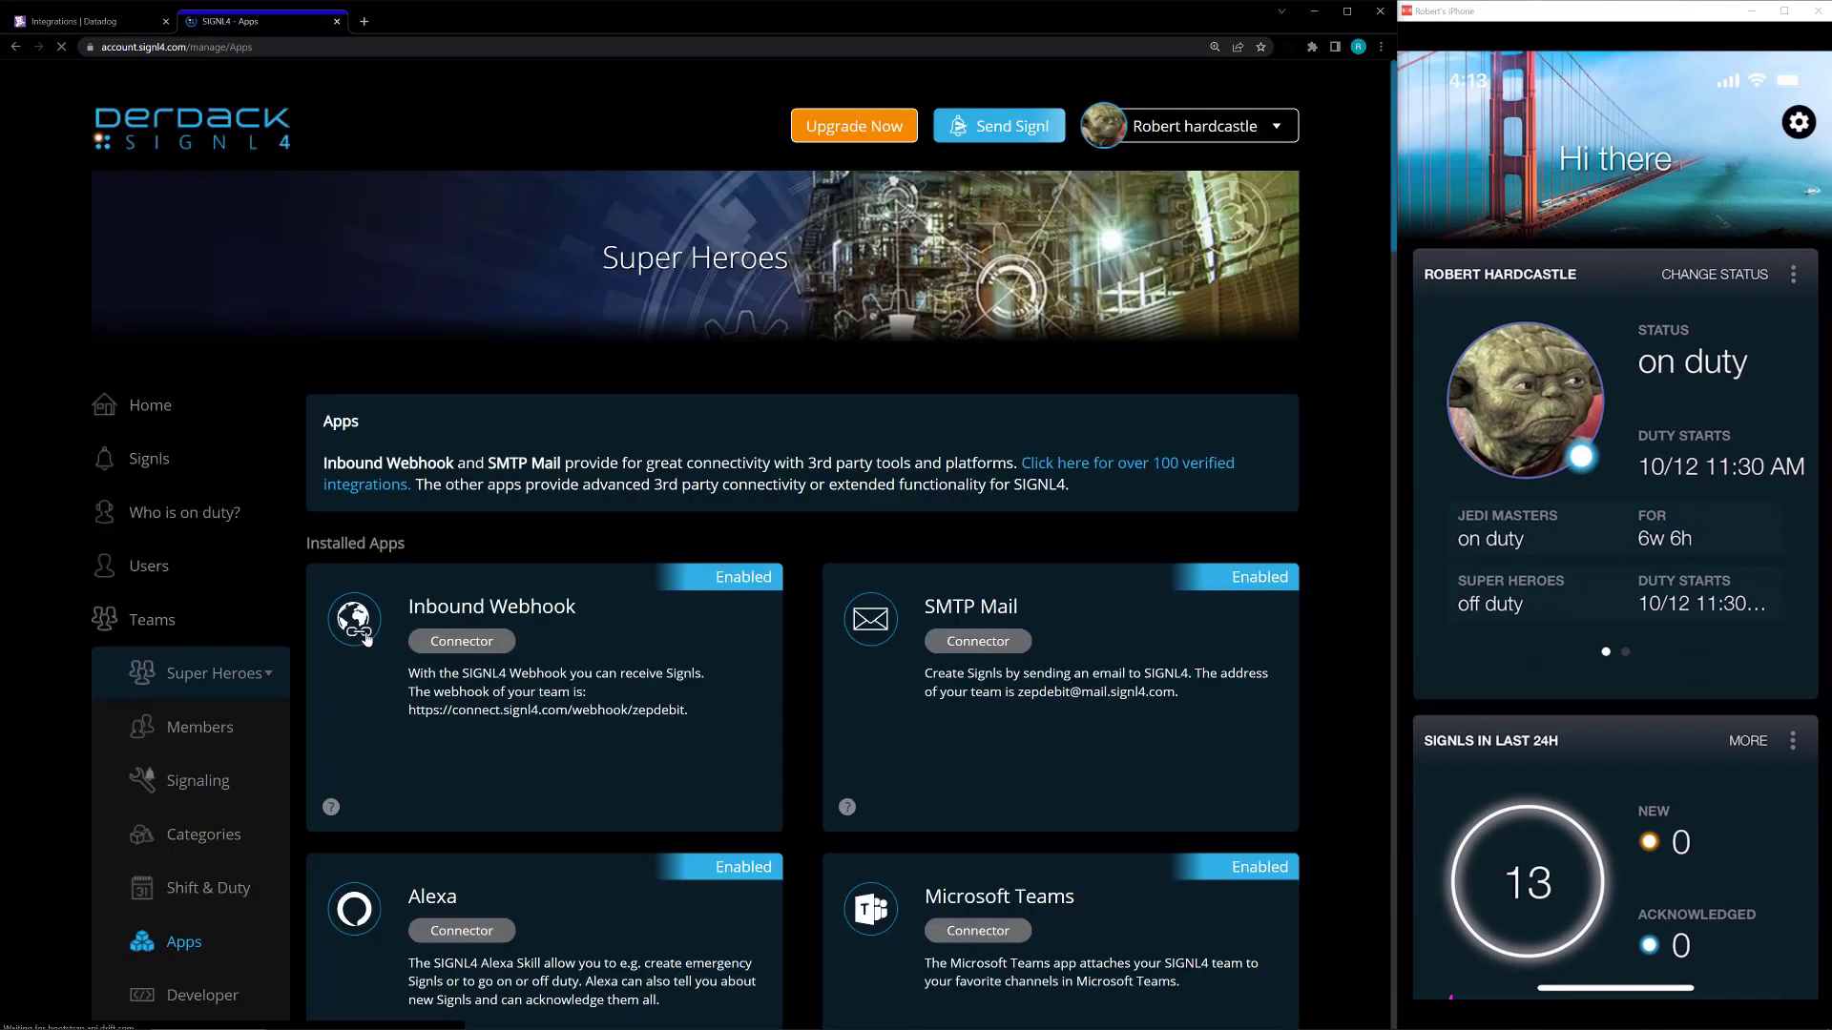
{"action": "scroll", "coordinate": [365, 639], "scroll_direction": "down", "scroll_amount": 20}
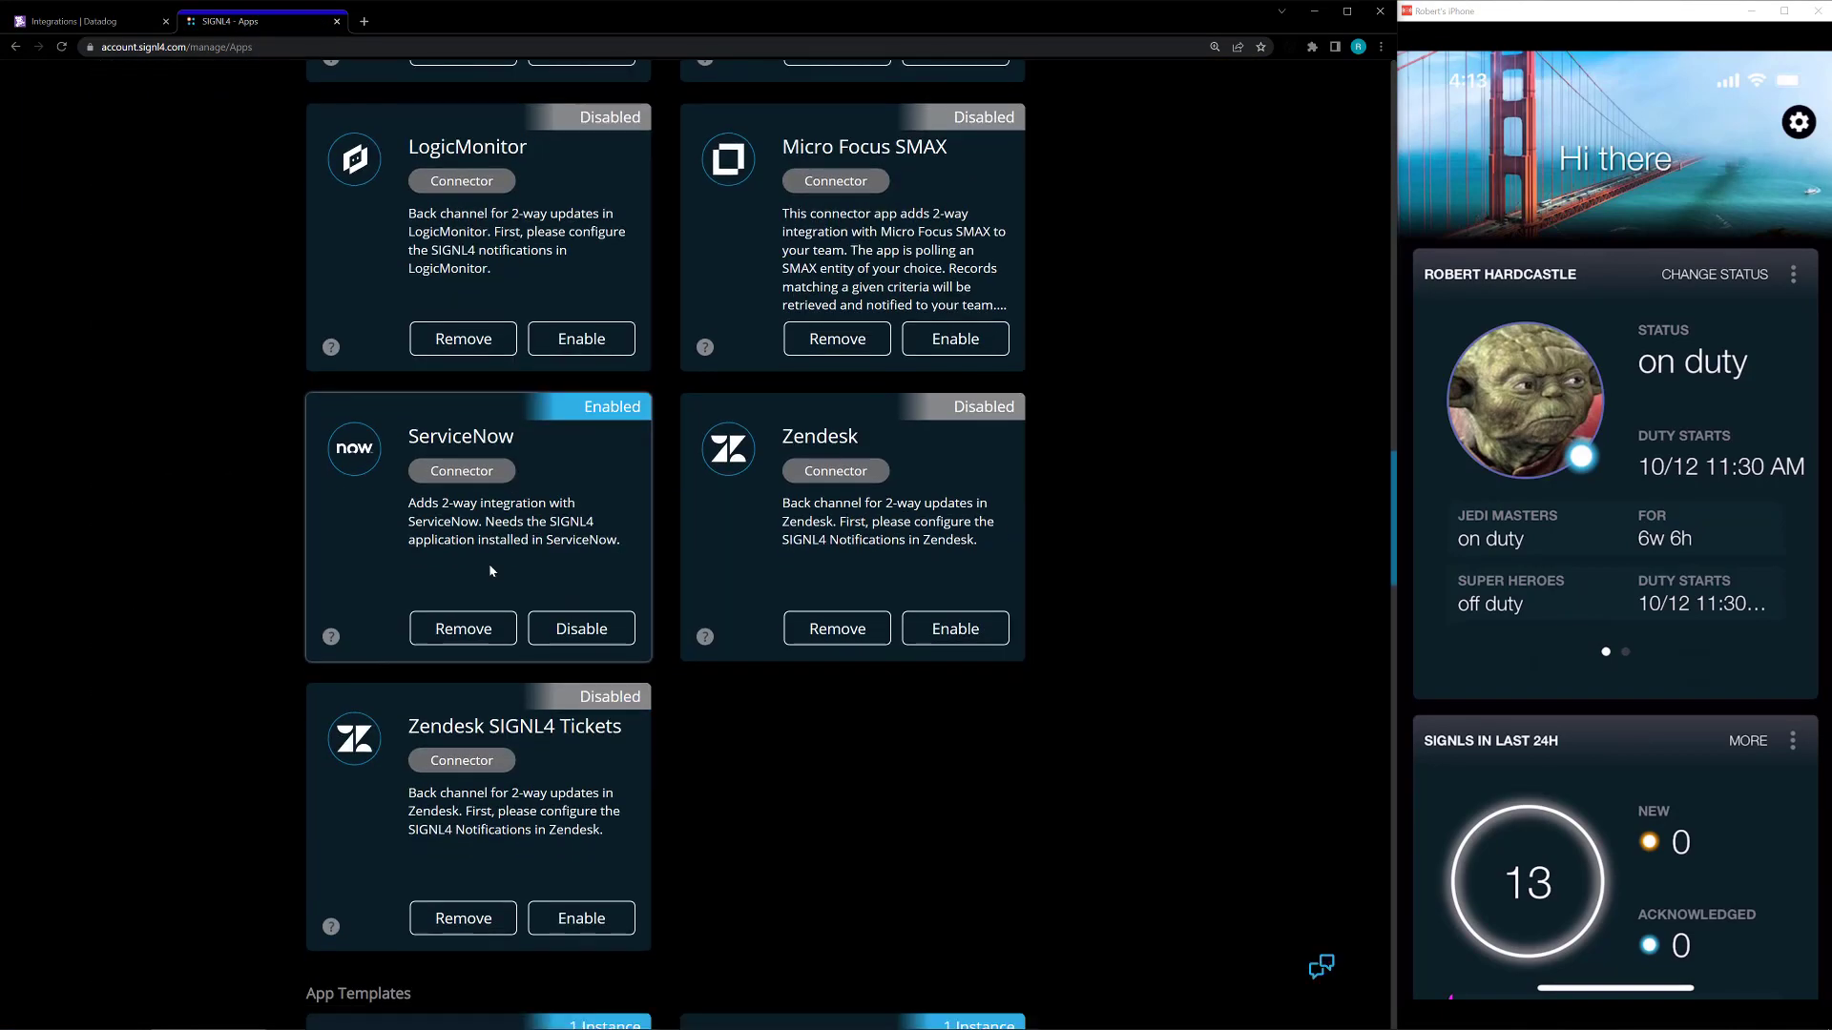
{"action": "scroll", "coordinate": [491, 570], "scroll_direction": "down", "scroll_amount": 10}
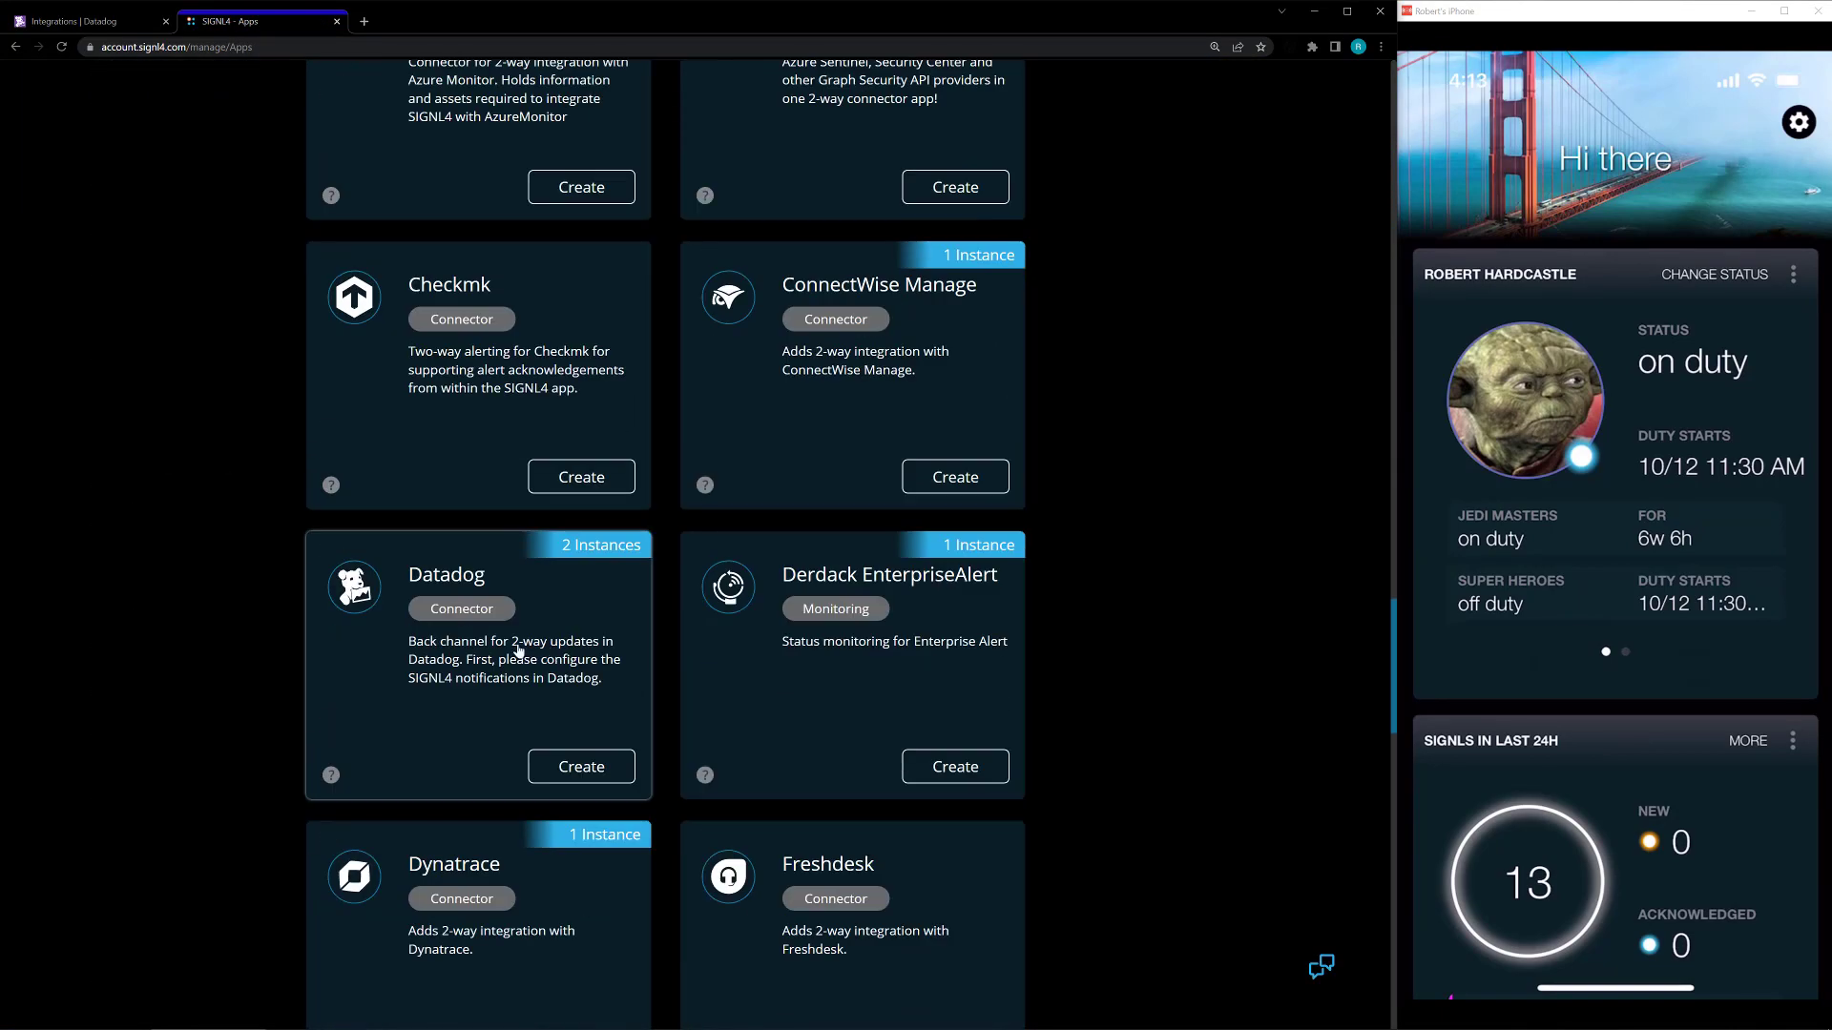
{"action": "left_click", "coordinate": [519, 651]}
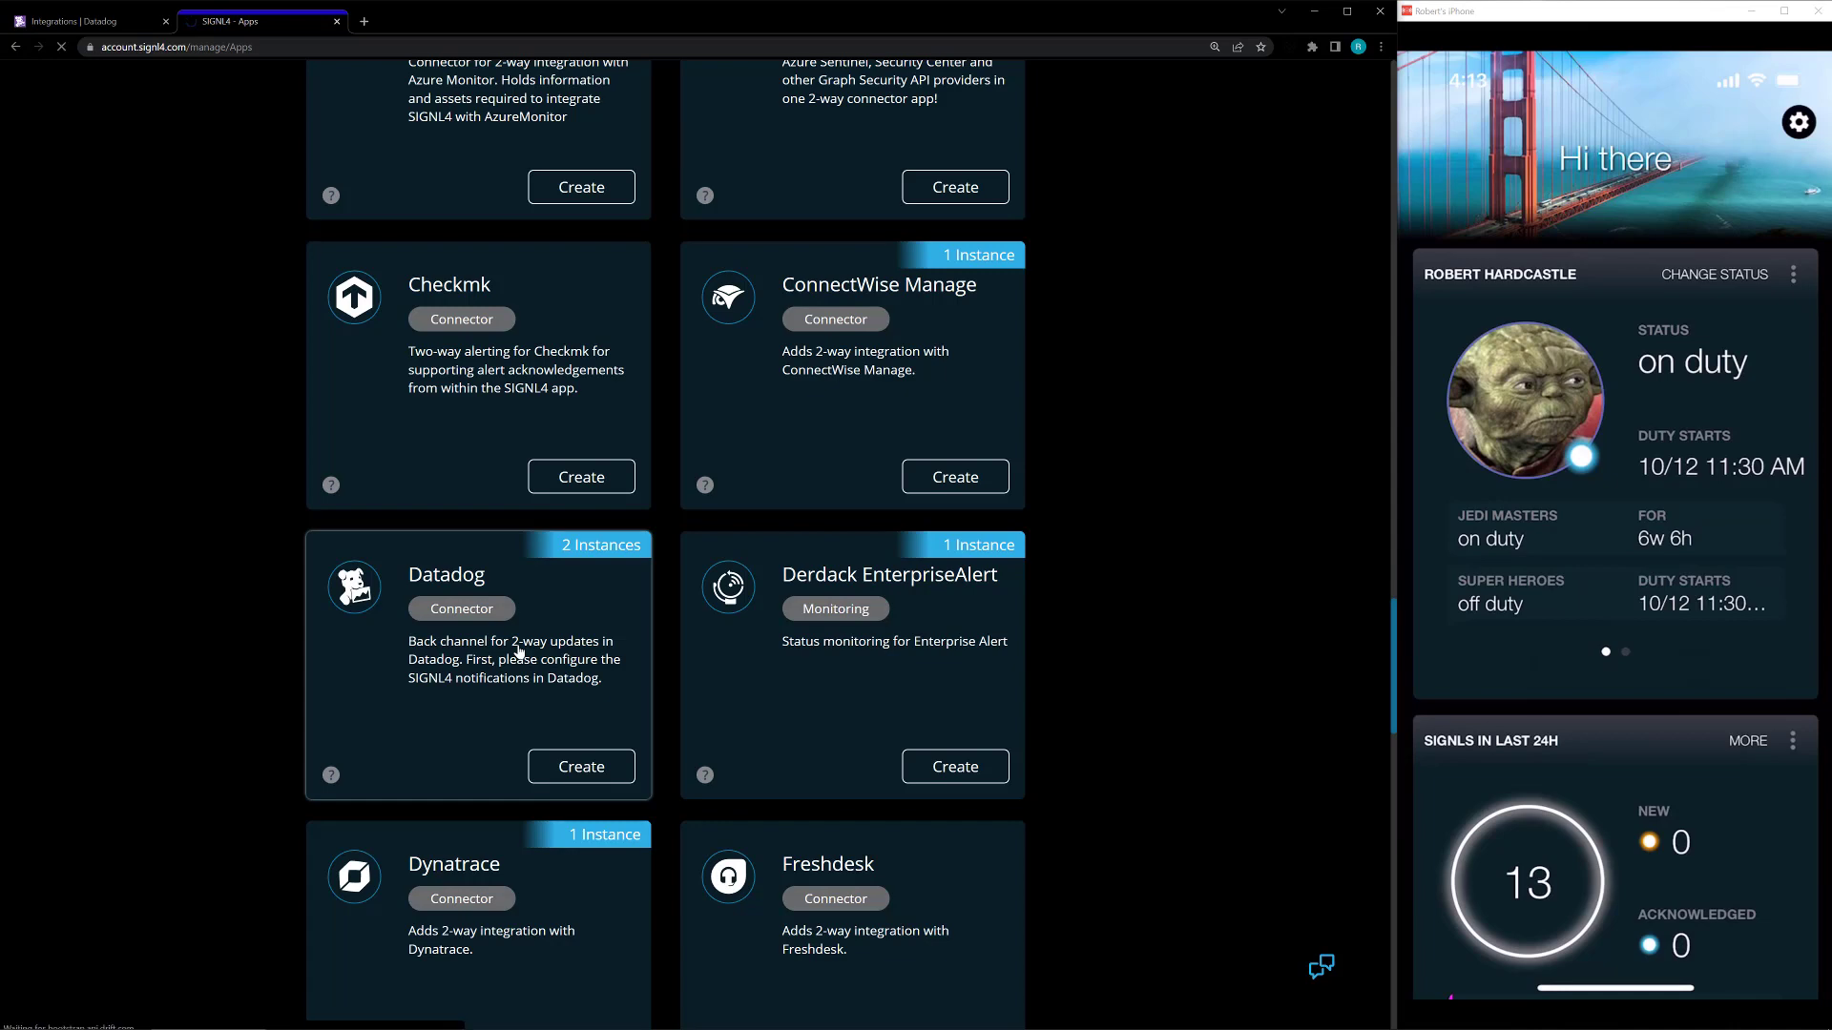
{"action": "scroll", "coordinate": [540, 580], "scroll_direction": "down", "scroll_amount": 2}
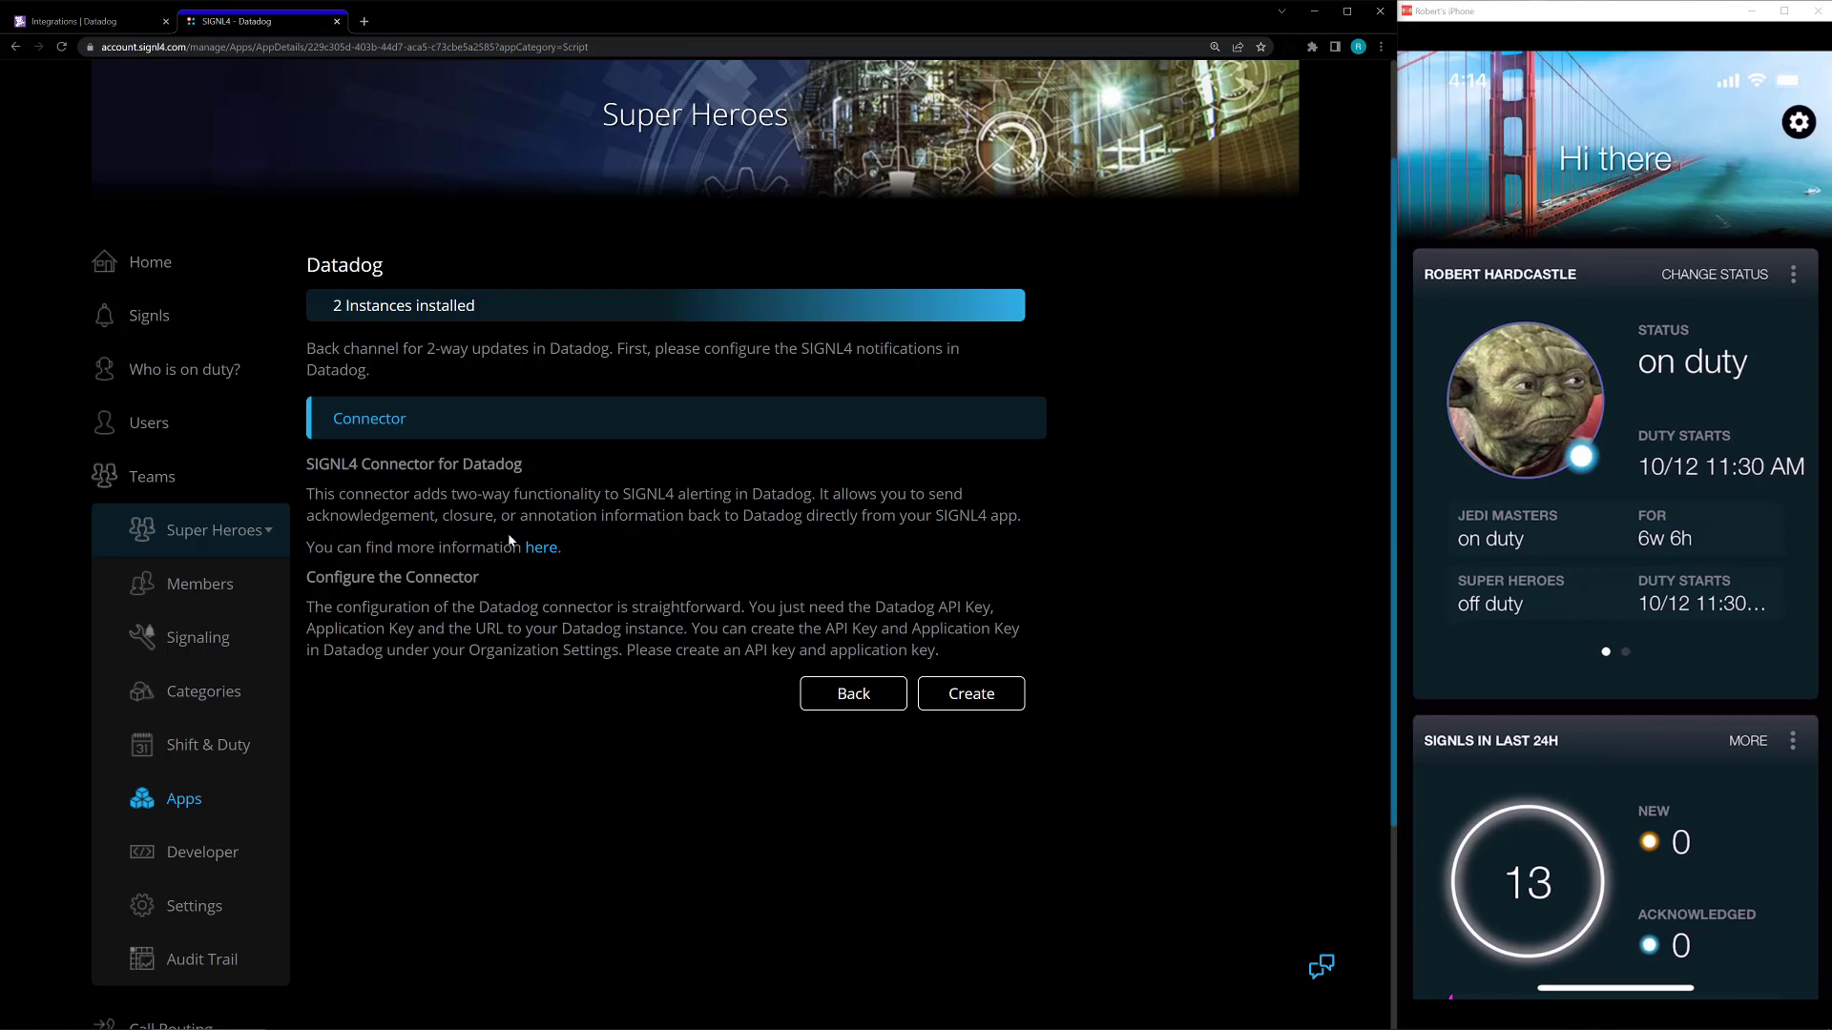
{"action": "left_click_drag", "start_coordinate": [362, 546], "coordinate": [451, 548]}
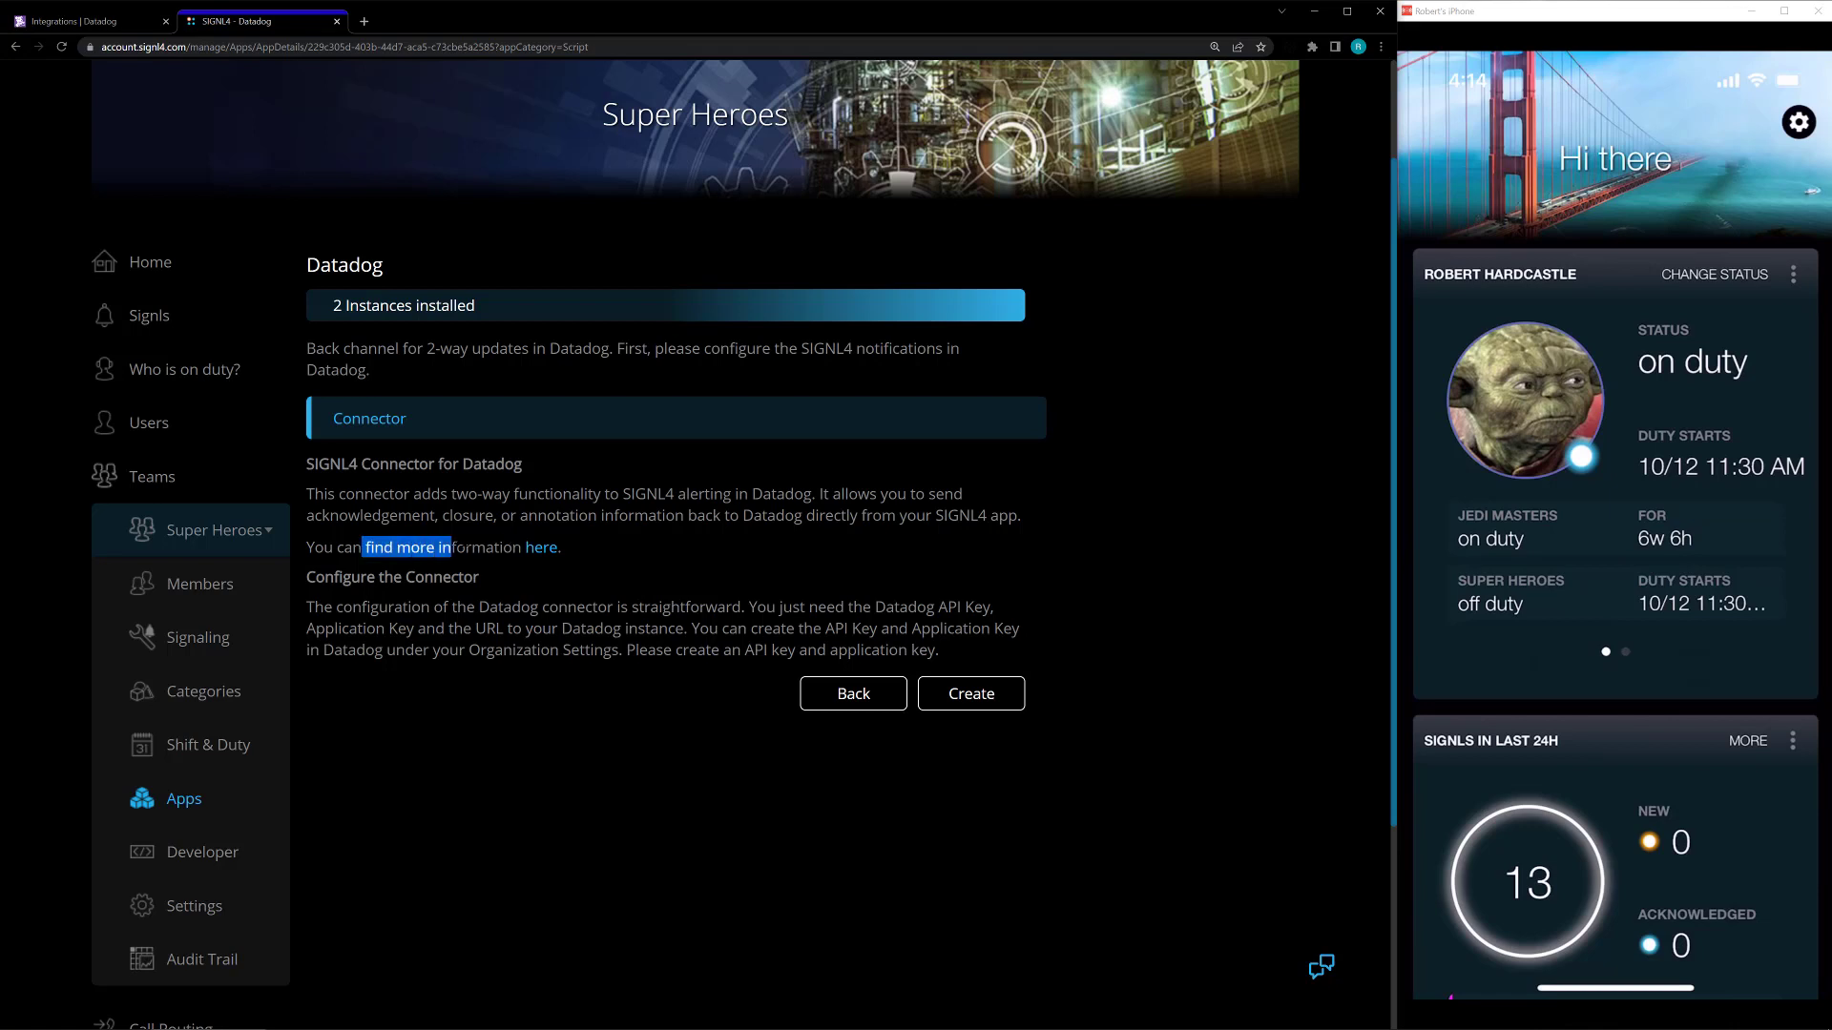
Step: Open the SIGNL4 Datadog integration guide and scroll to its Datadog Incidents section
{"action": "left_click", "coordinate": [536, 551]}
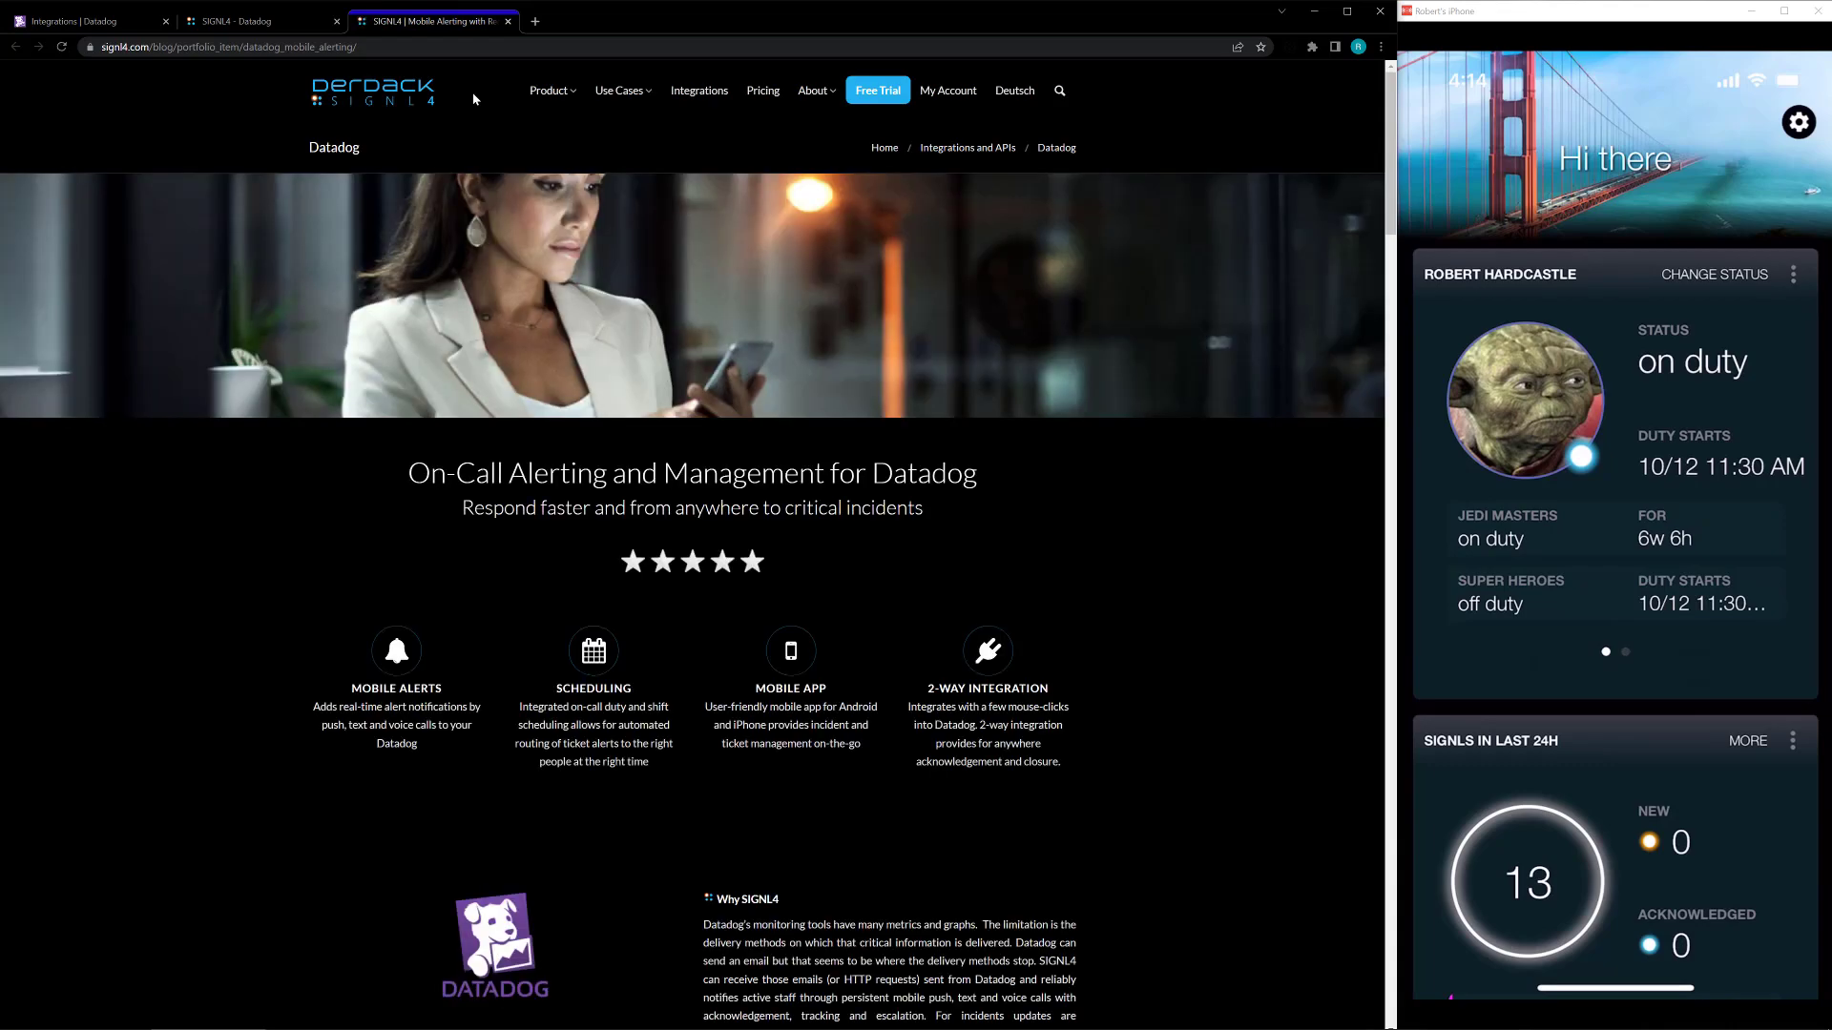
{"action": "scroll", "coordinate": [704, 620], "scroll_direction": "down", "scroll_amount": 15}
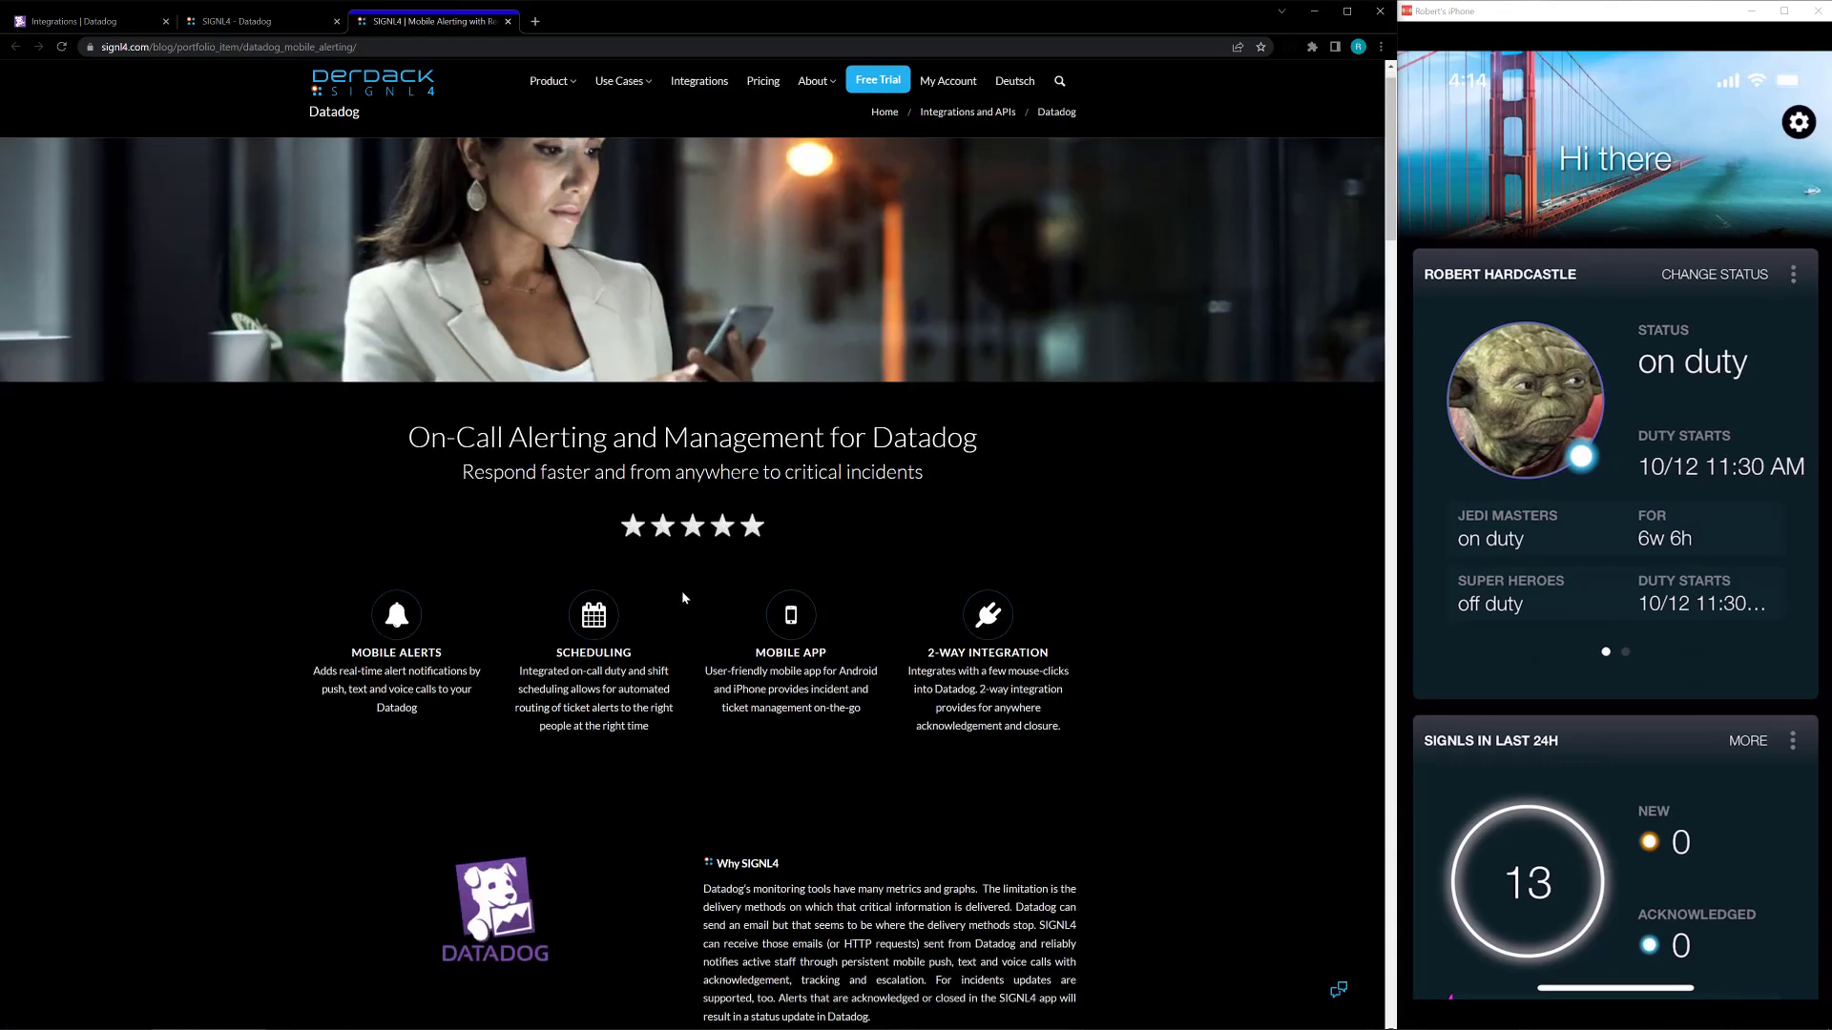
{"action": "scroll", "coordinate": [681, 587], "scroll_direction": "down", "scroll_amount": 10}
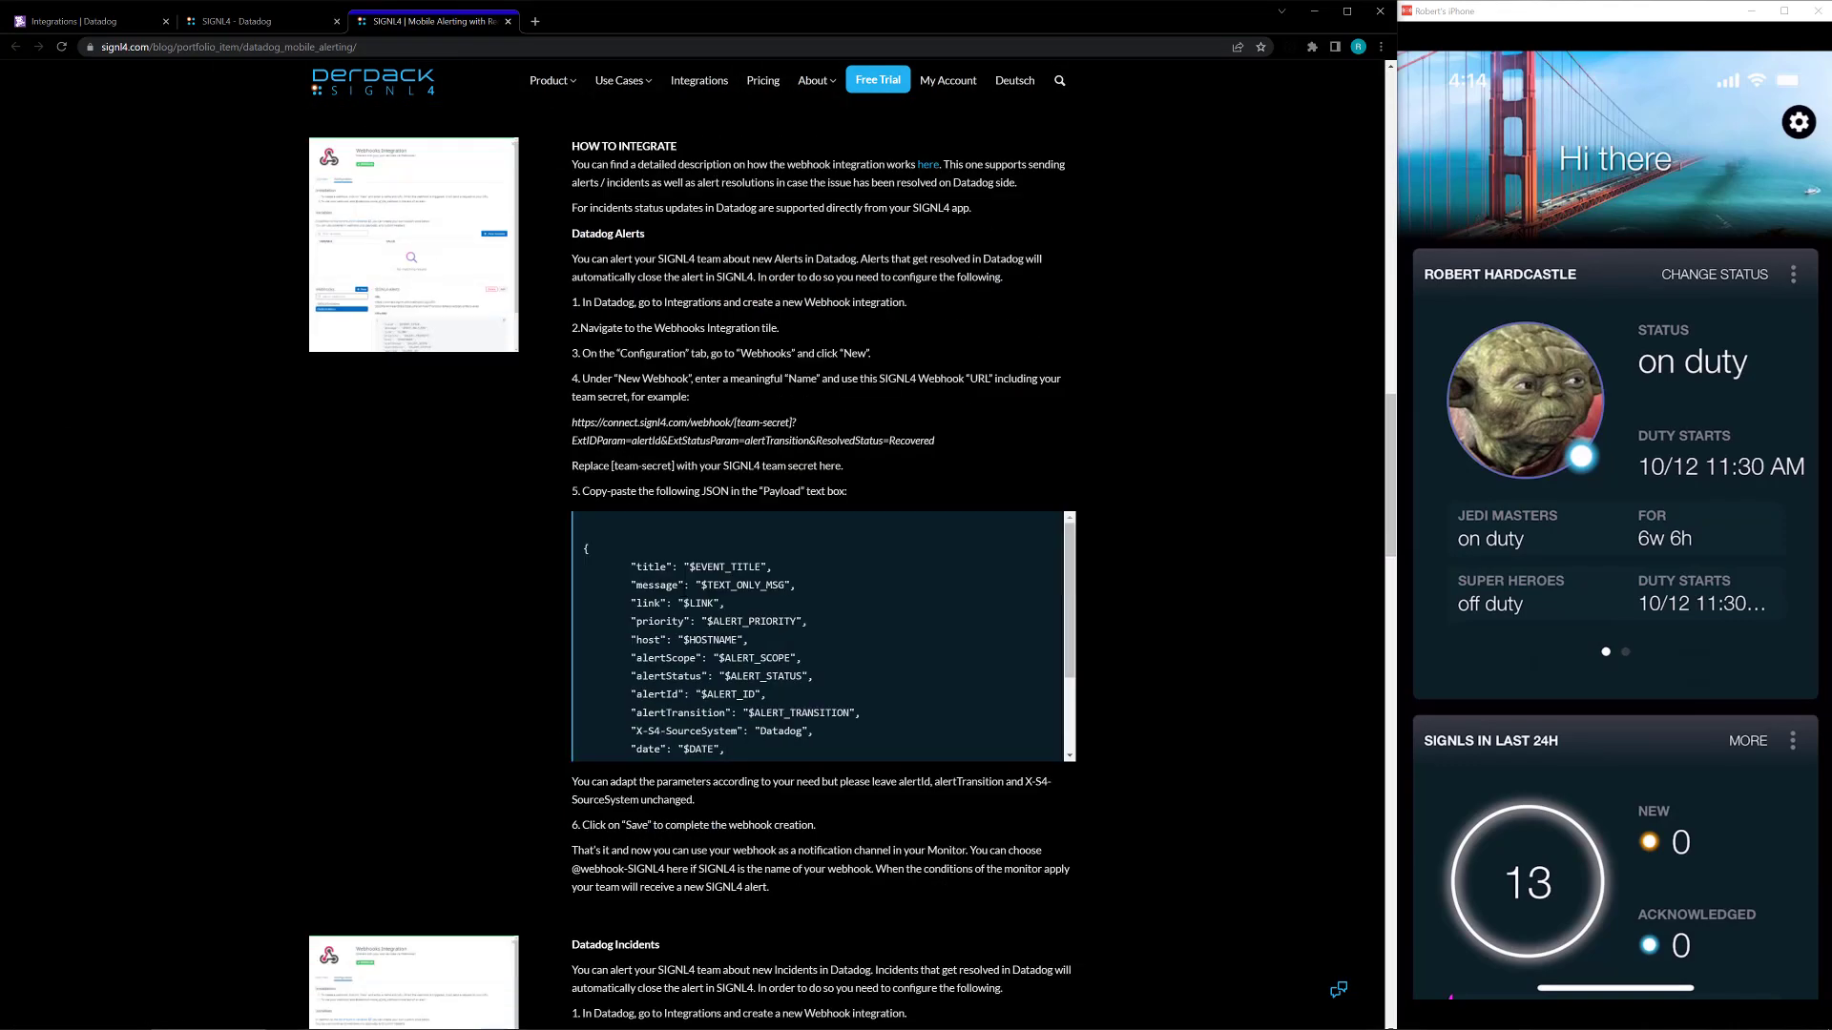
{"action": "scroll", "coordinate": [668, 464], "scroll_direction": "up", "scroll_amount": 7}
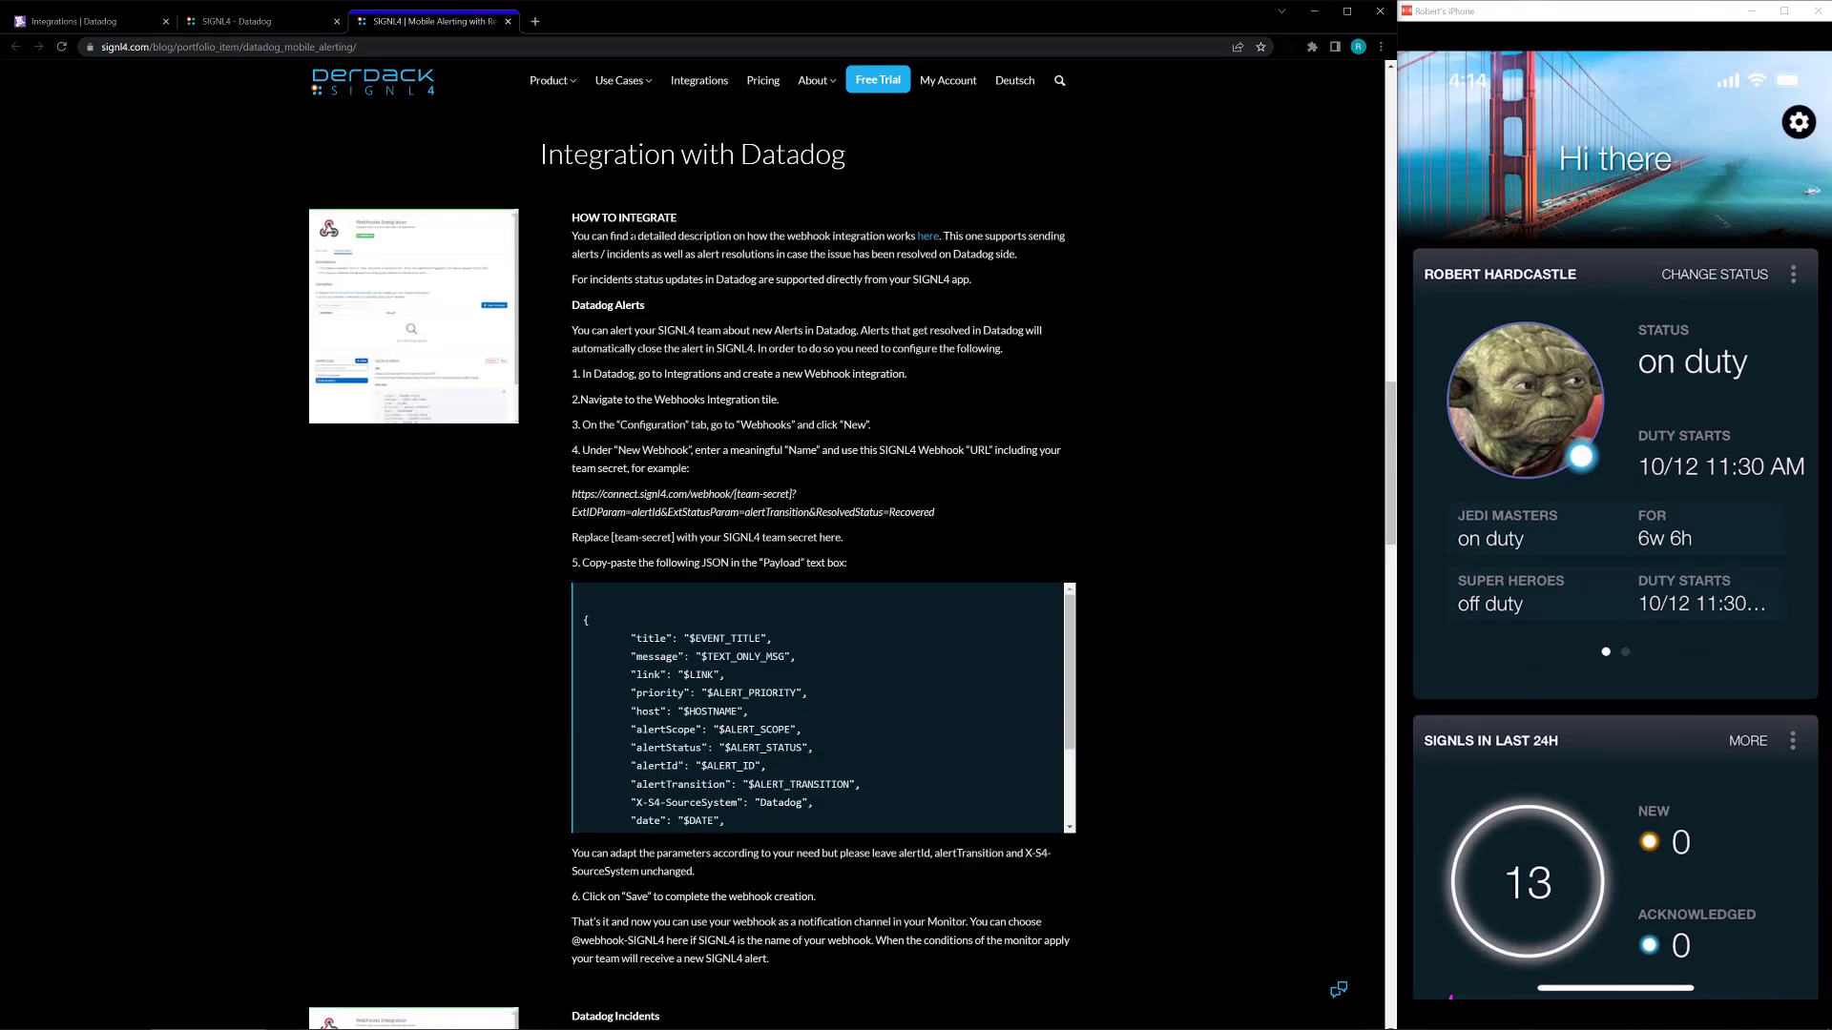
{"action": "scroll", "coordinate": [620, 382], "scroll_direction": "down", "scroll_amount": 6}
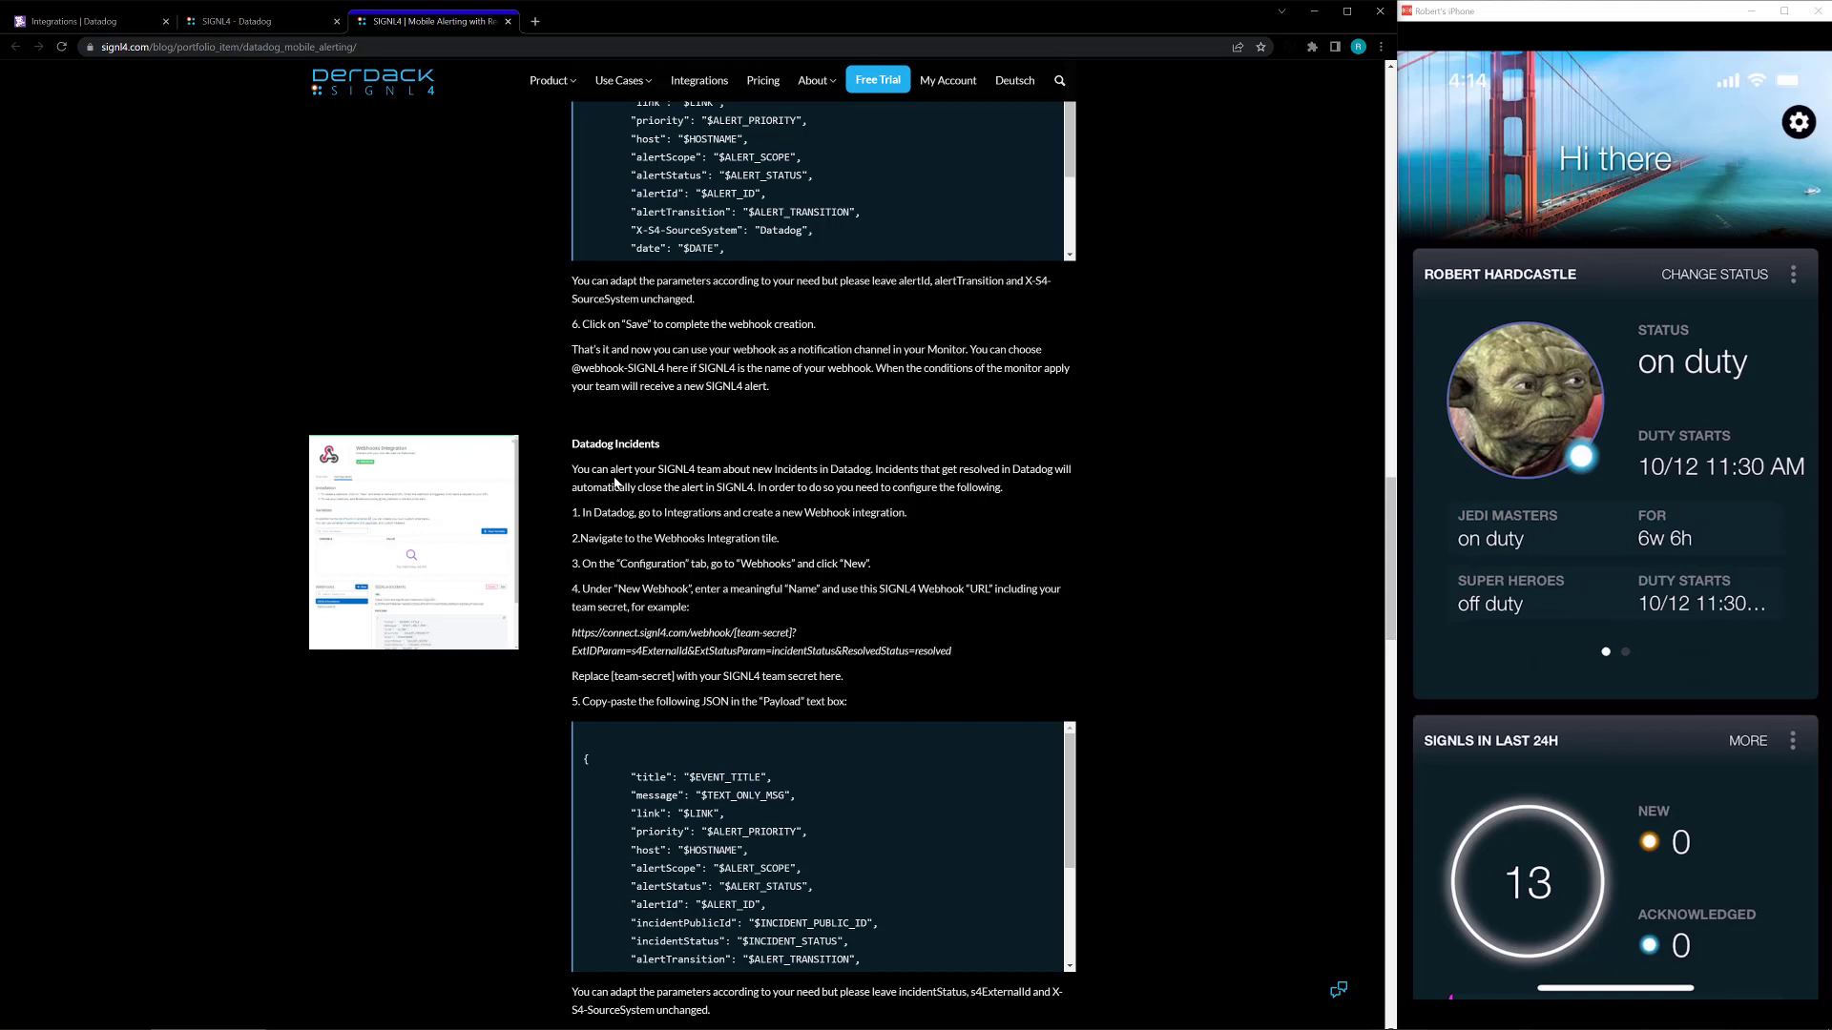
{"action": "scroll", "coordinate": [622, 411], "scroll_direction": "up", "scroll_amount": 6}
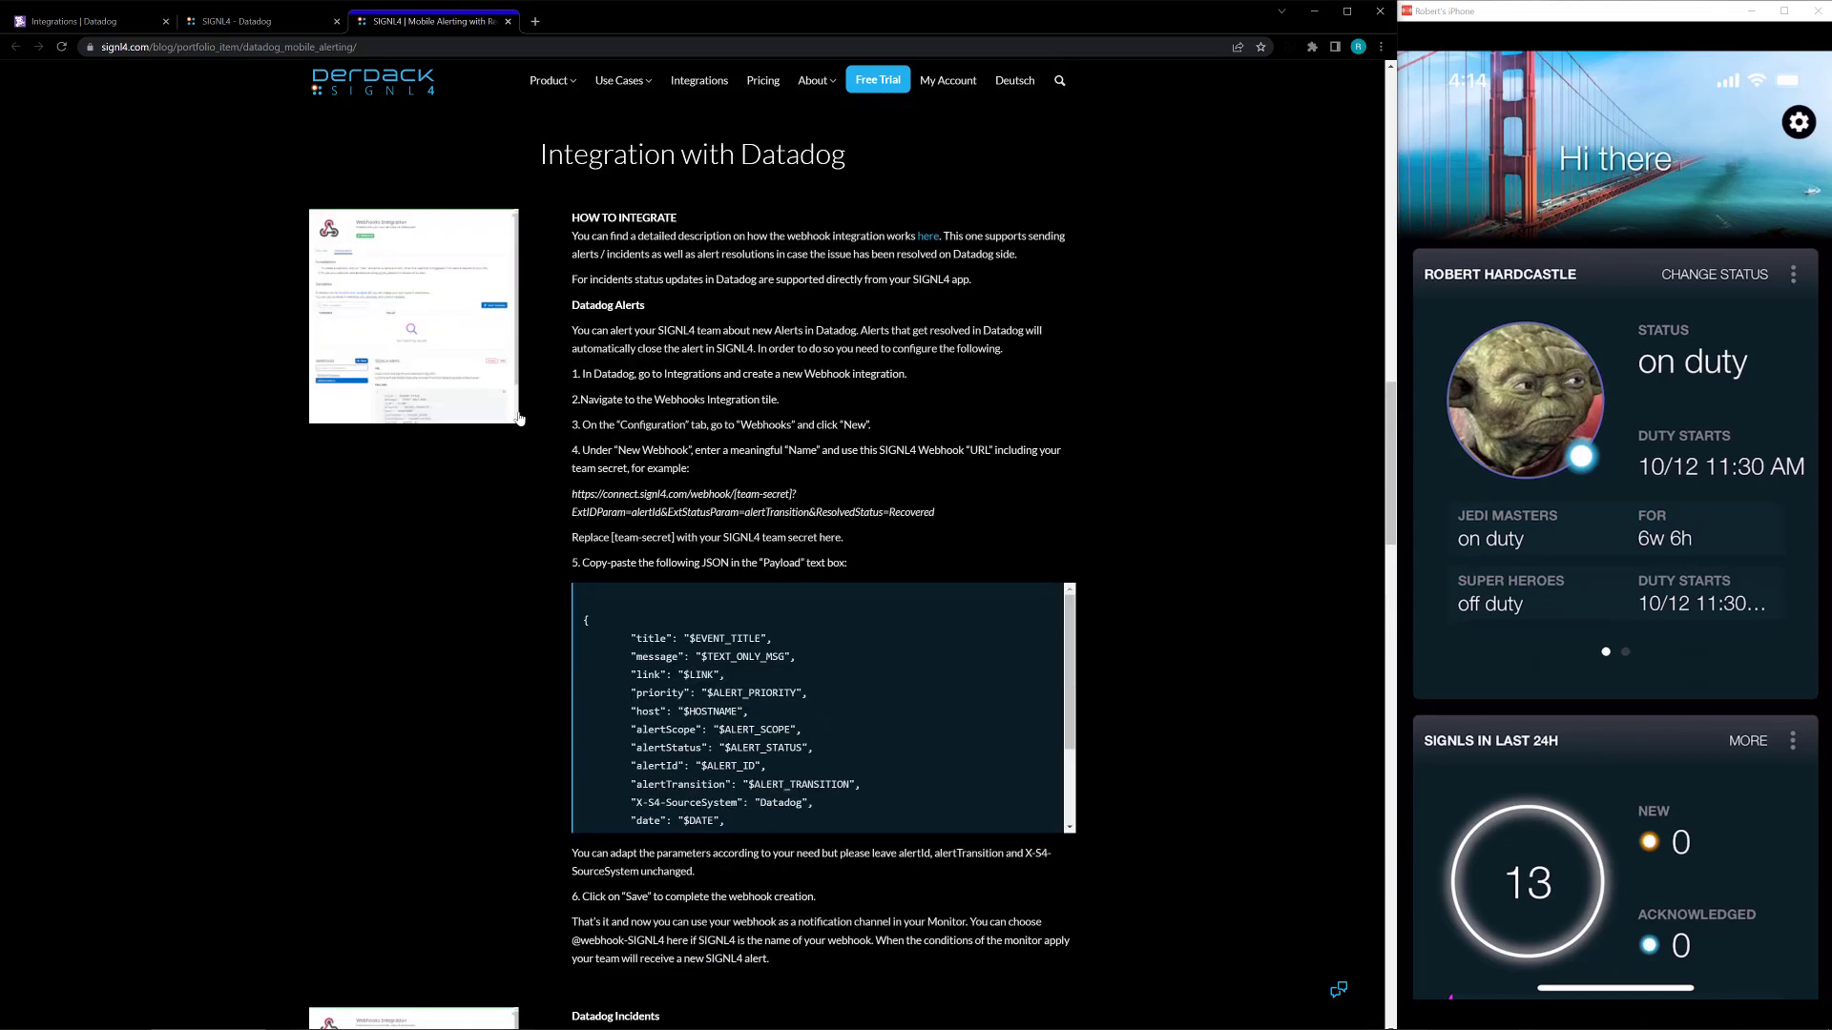
{"action": "scroll", "coordinate": [643, 444], "scroll_direction": "down", "scroll_amount": 3}
{"action": "scroll", "coordinate": [582, 520], "scroll_direction": "down", "scroll_amount": 3}
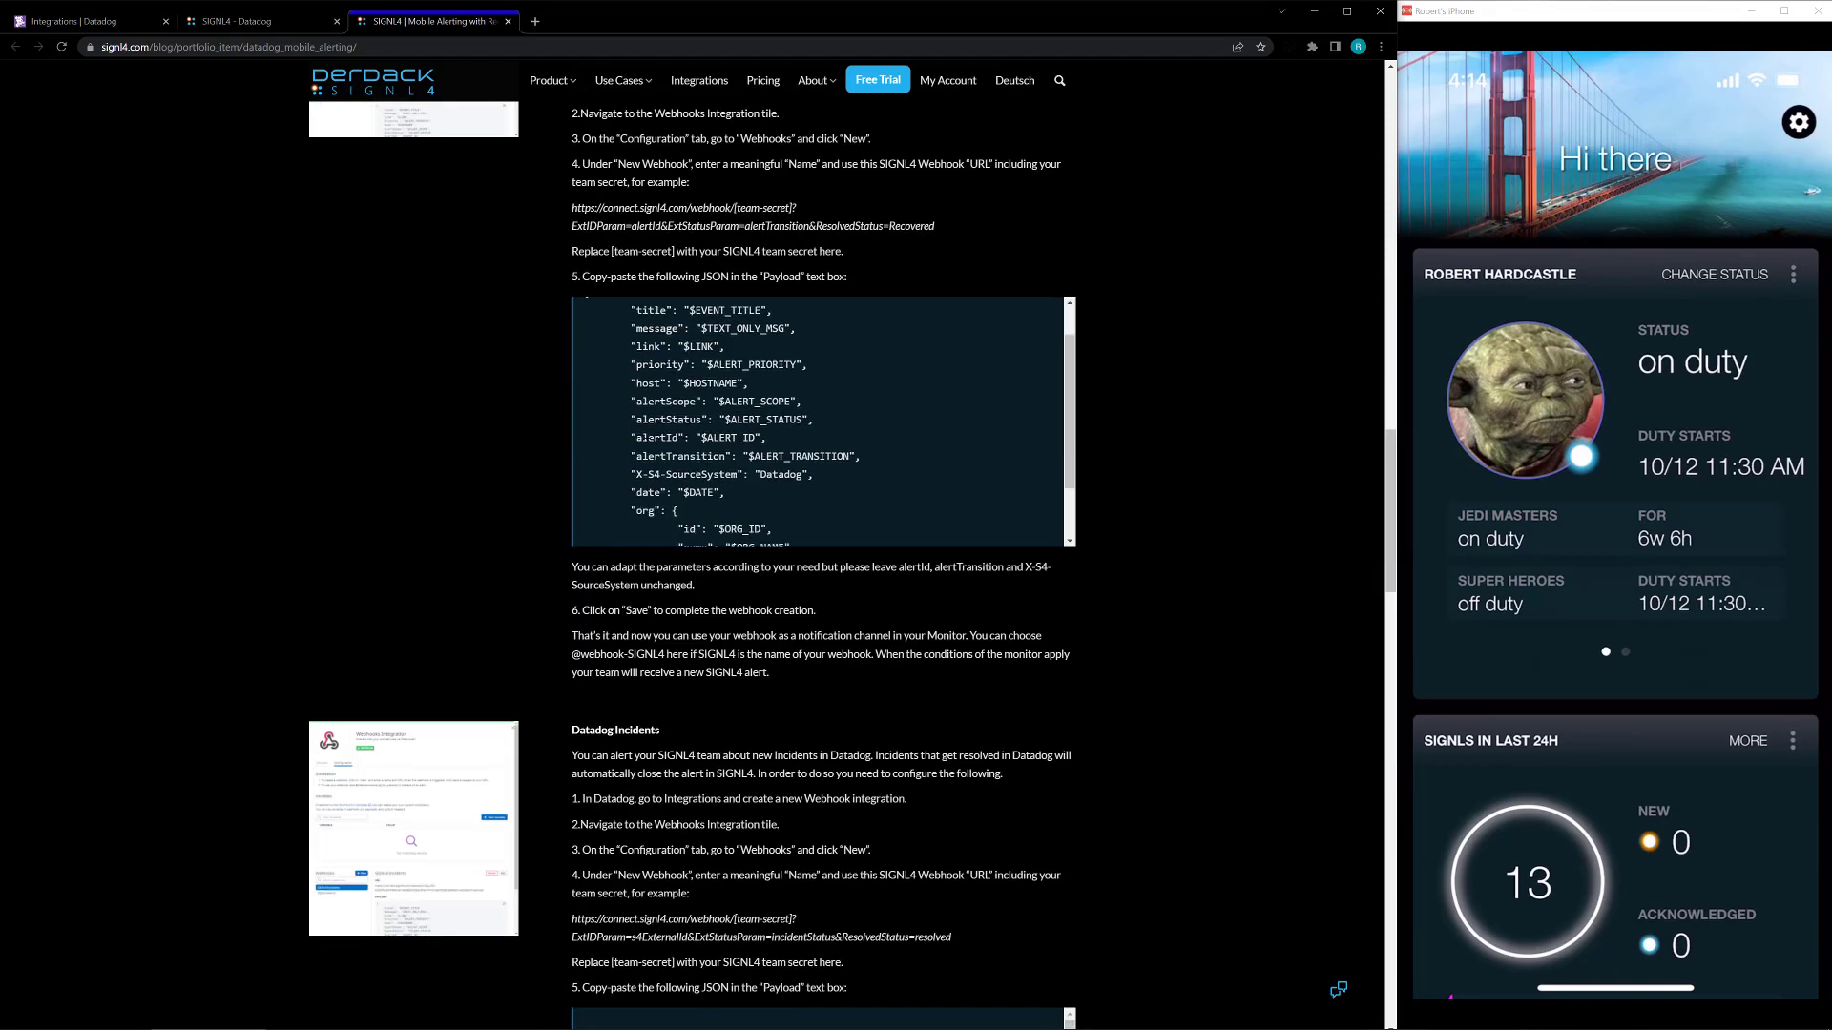
{"action": "scroll", "coordinate": [575, 648], "scroll_direction": "up", "scroll_amount": 1}
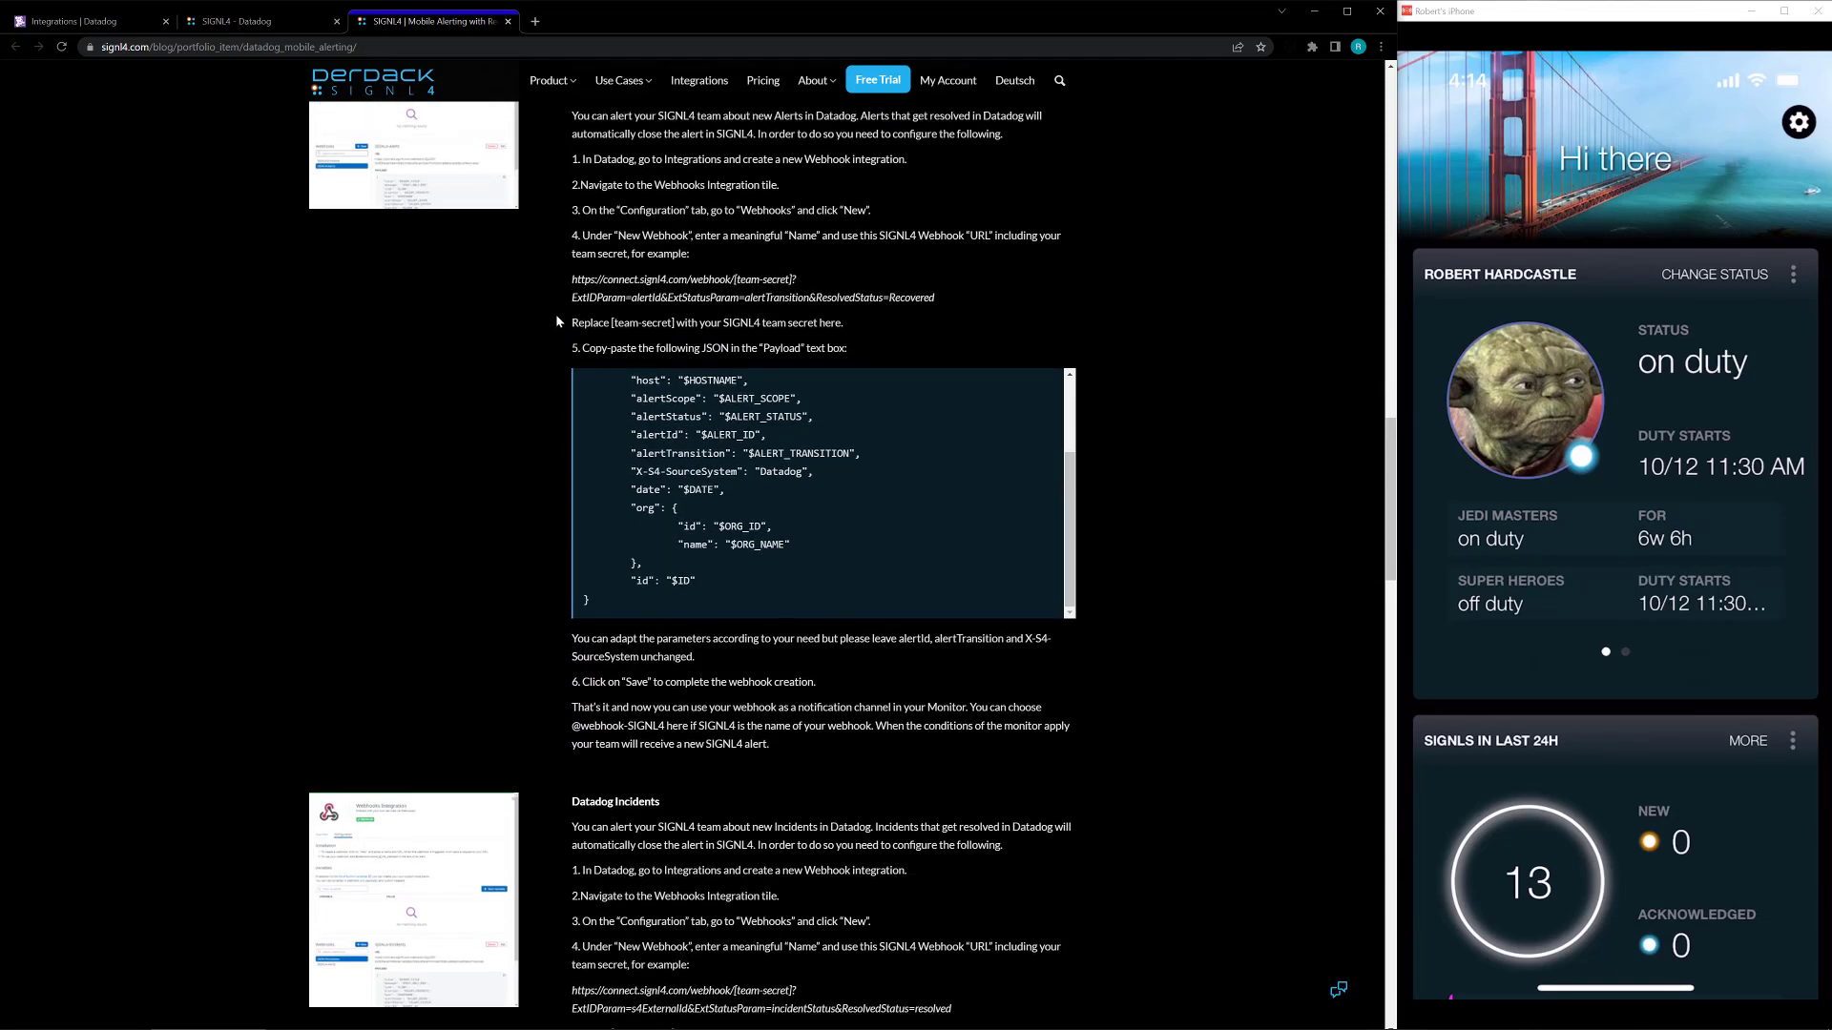
{"action": "scroll", "coordinate": [546, 305], "scroll_direction": "down", "scroll_amount": 3}
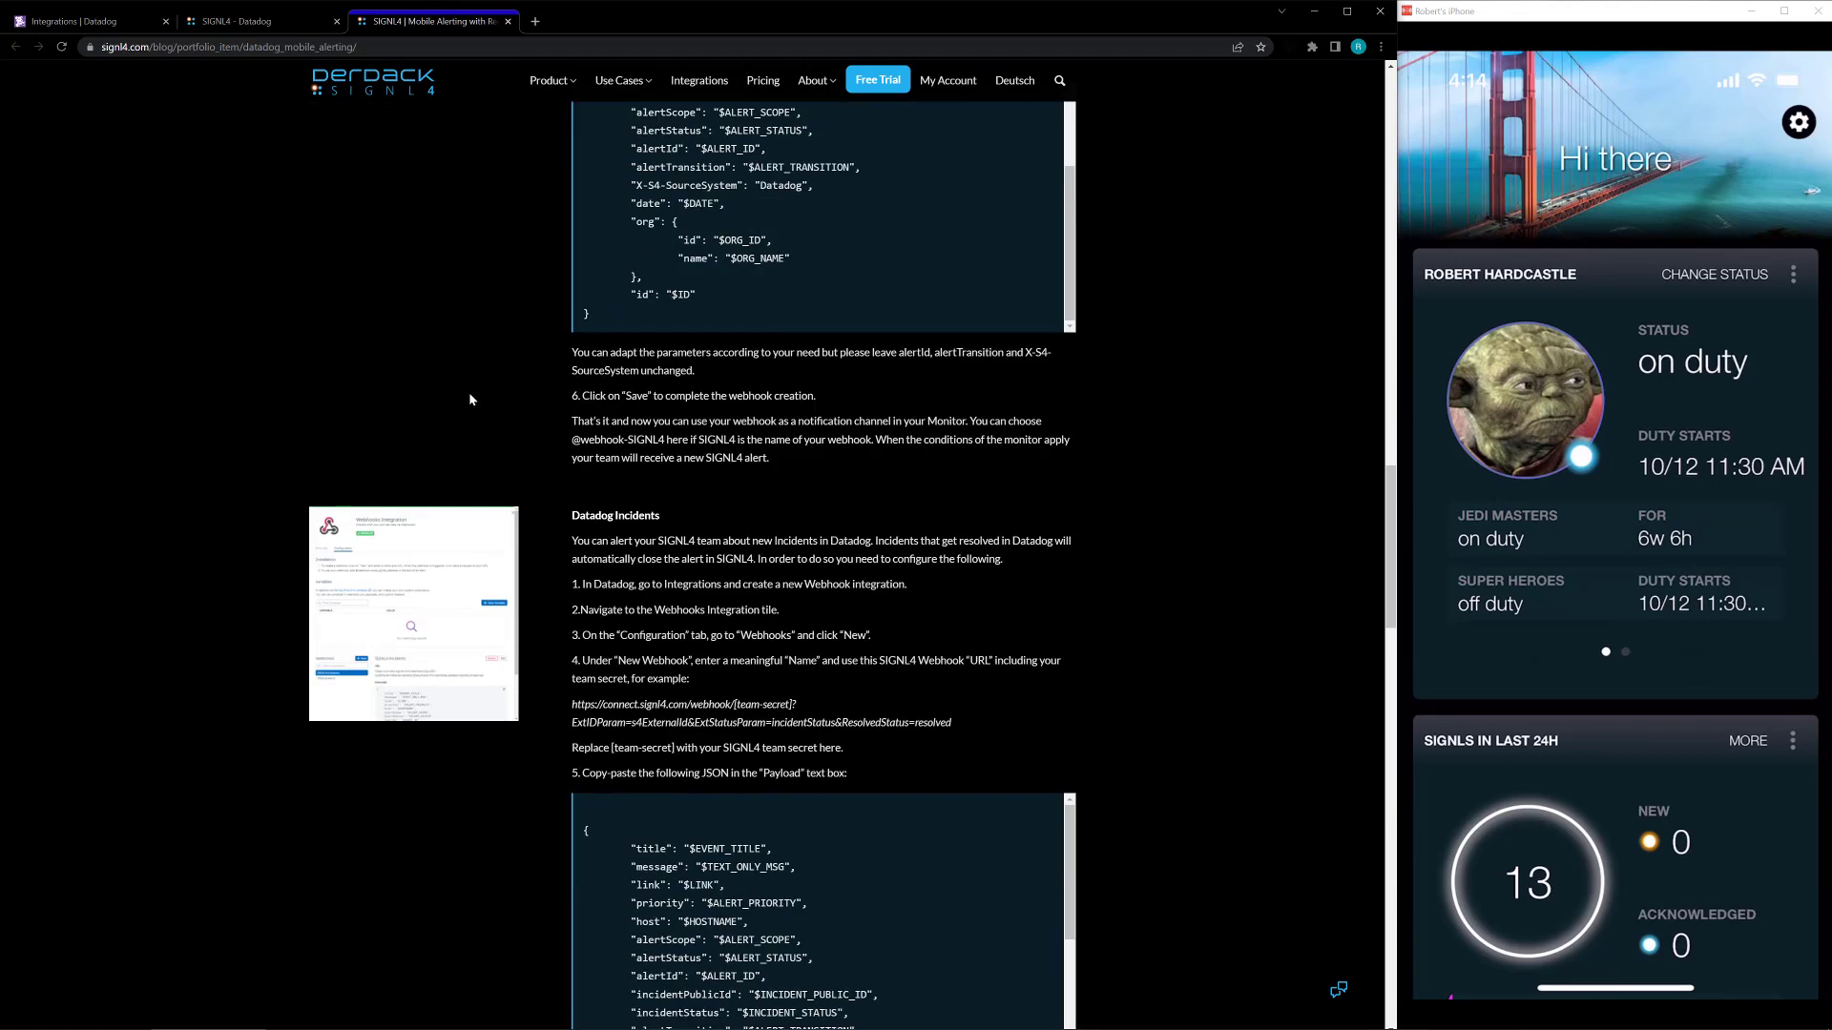
{"action": "scroll", "coordinate": [573, 477], "scroll_direction": "down", "scroll_amount": 3}
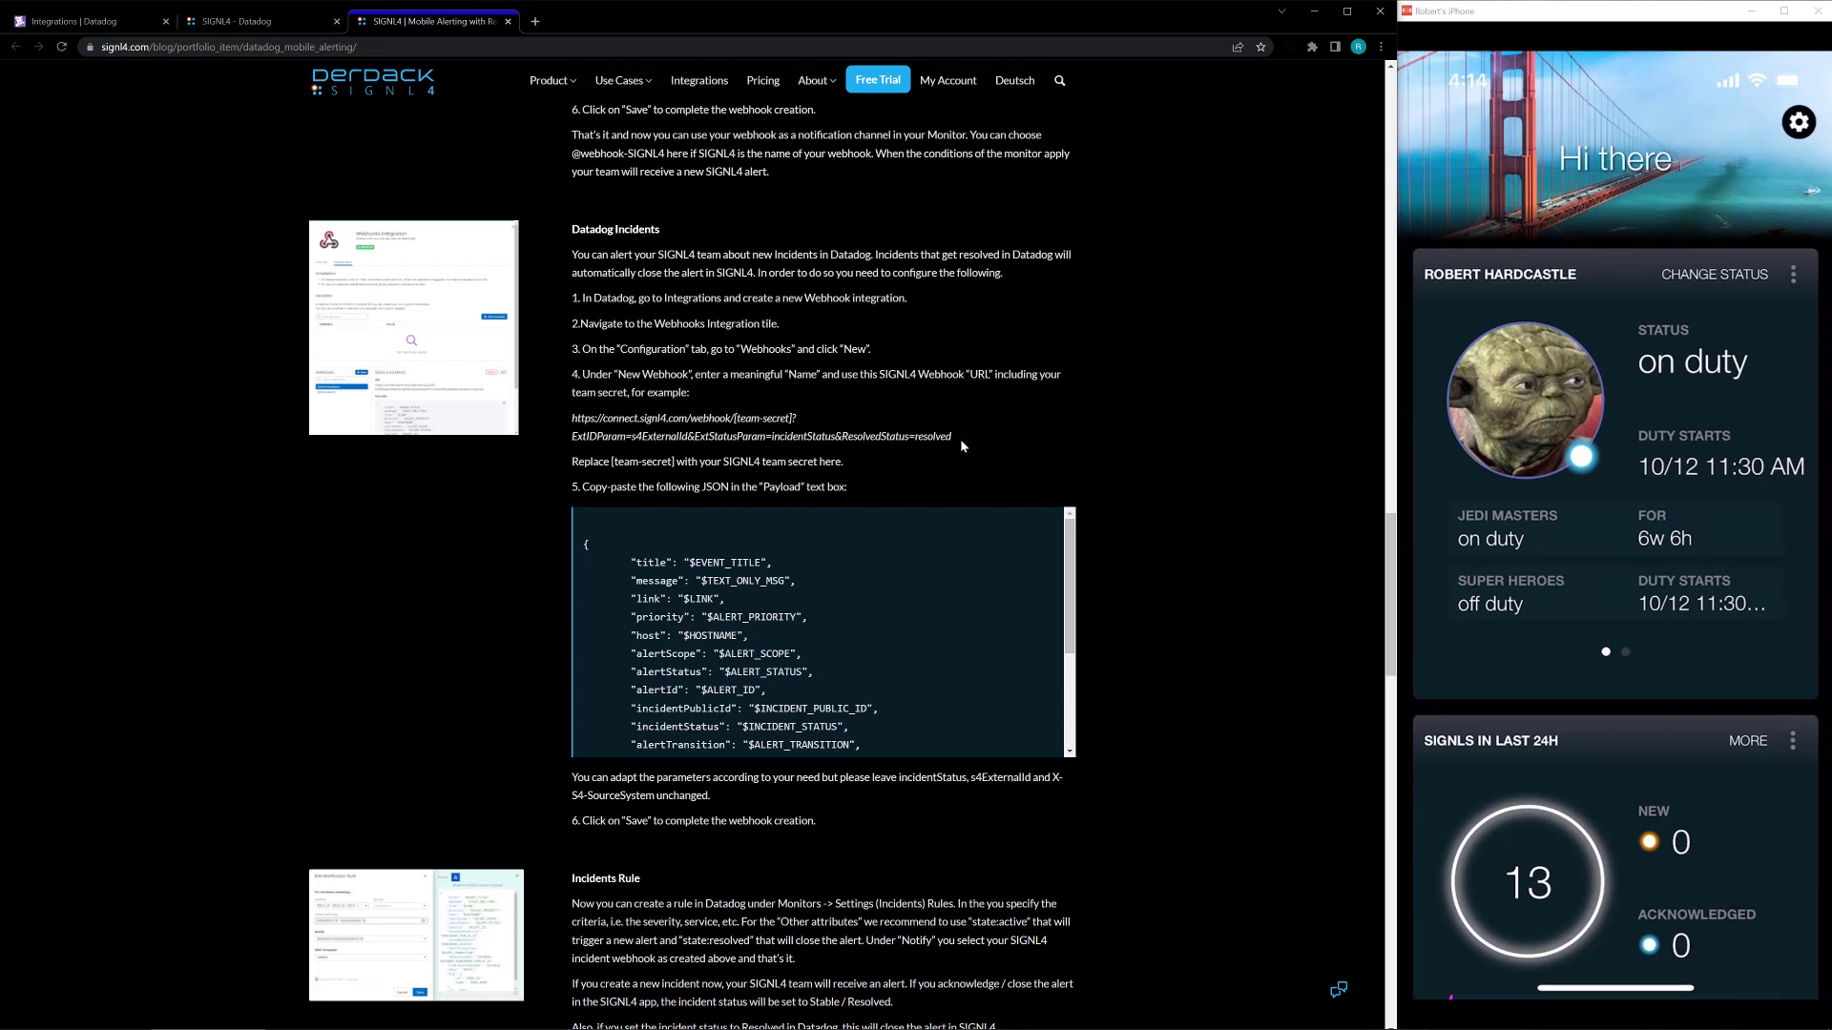
Step: Select the full example incidents webhook URL in the guide
{"action": "left_click_drag", "start_coordinate": [954, 437], "coordinate": [572, 419]}
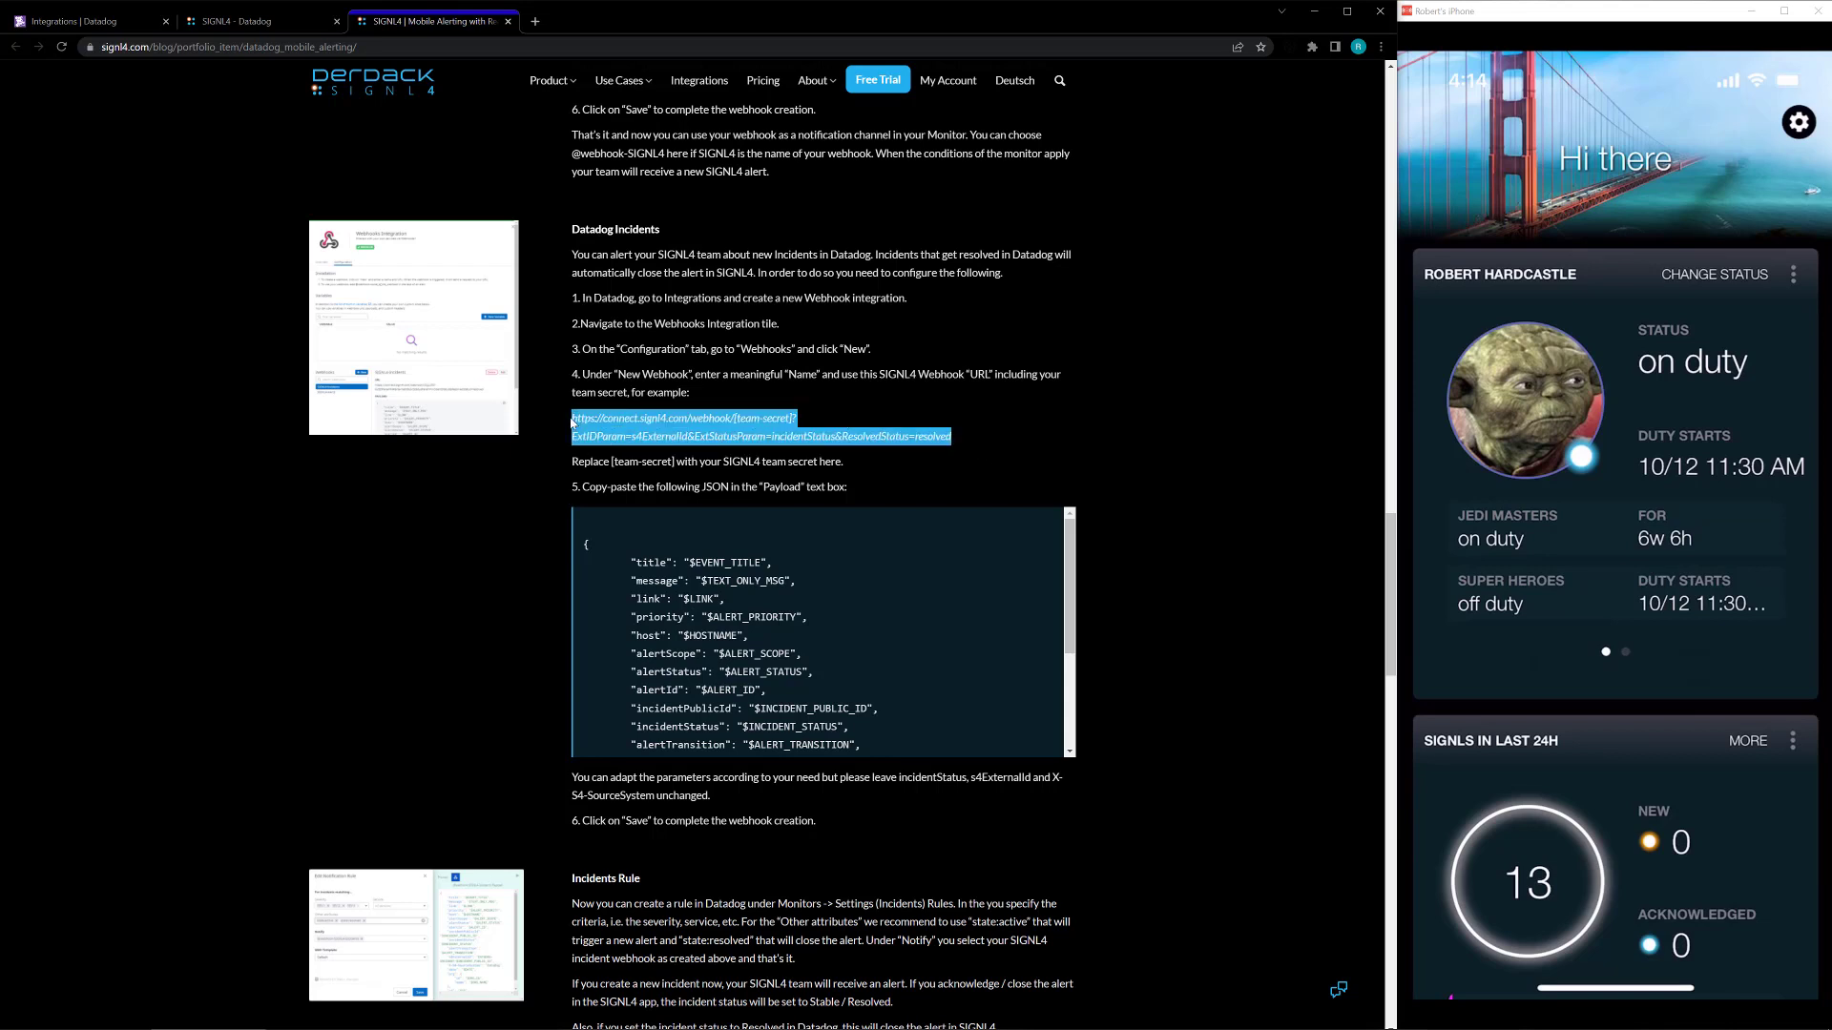
{"action": "double_click", "coordinate": [749, 419]}
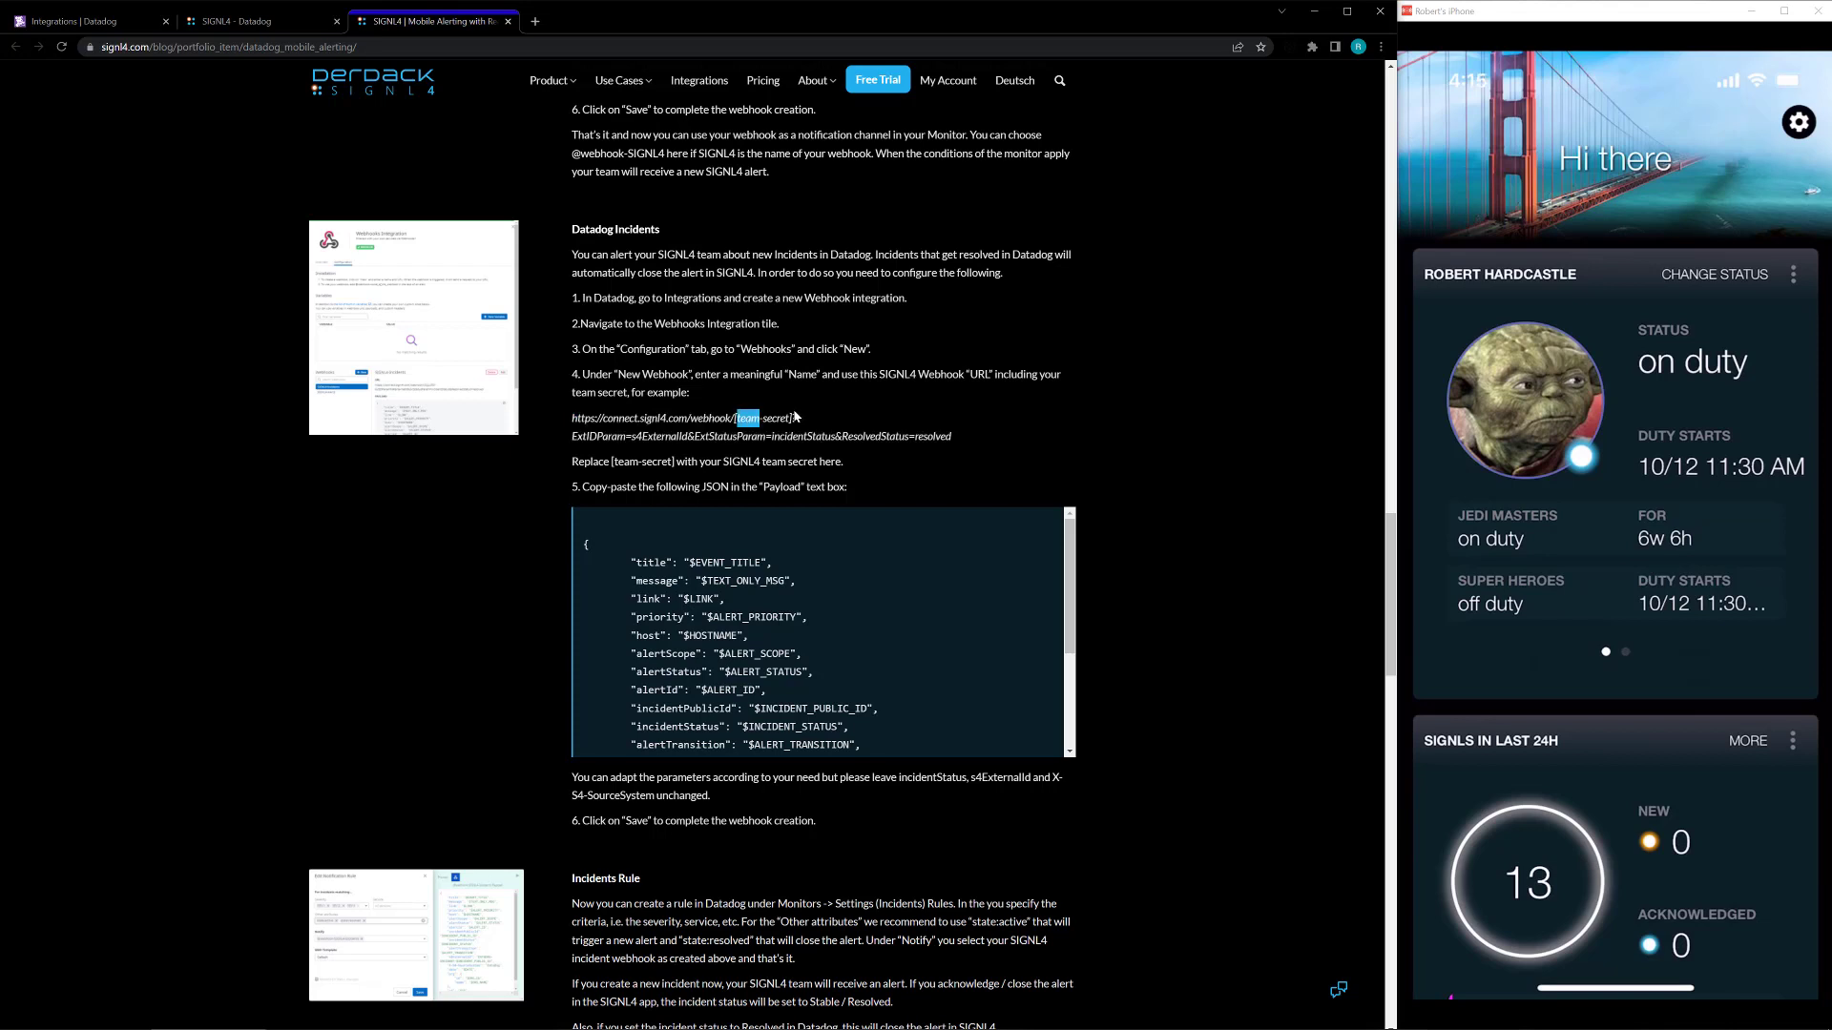
{"action": "left_click_drag", "start_coordinate": [793, 419], "coordinate": [737, 417]}
{"action": "left_click", "coordinate": [884, 465]}
{"action": "left_click_drag", "start_coordinate": [954, 436], "coordinate": [942, 437]}
{"action": "left_click", "coordinate": [857, 436]}
{"action": "left_click_drag", "start_coordinate": [573, 418], "coordinate": [937, 467]}
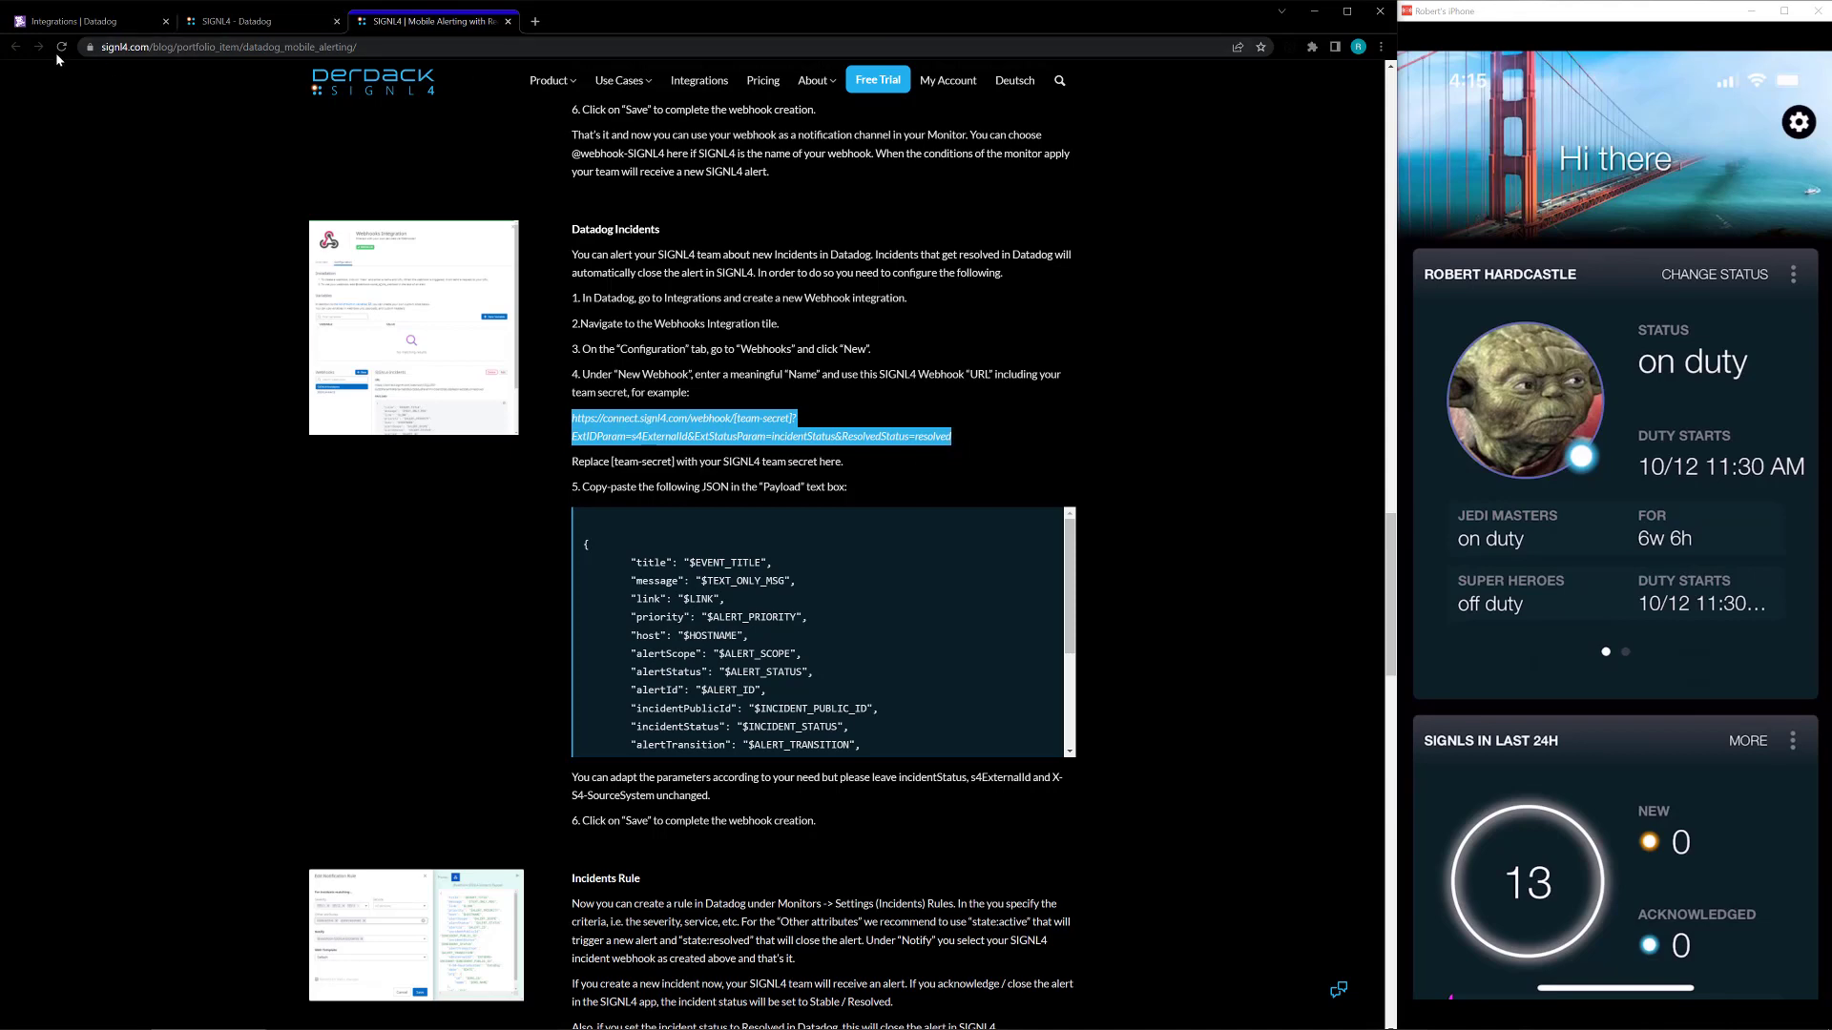
Step: Paste the SIGNL4 incidents URL into the webhook URL, replacing [team-secret] with the team secret
{"action": "left_click", "coordinate": [86, 21]}
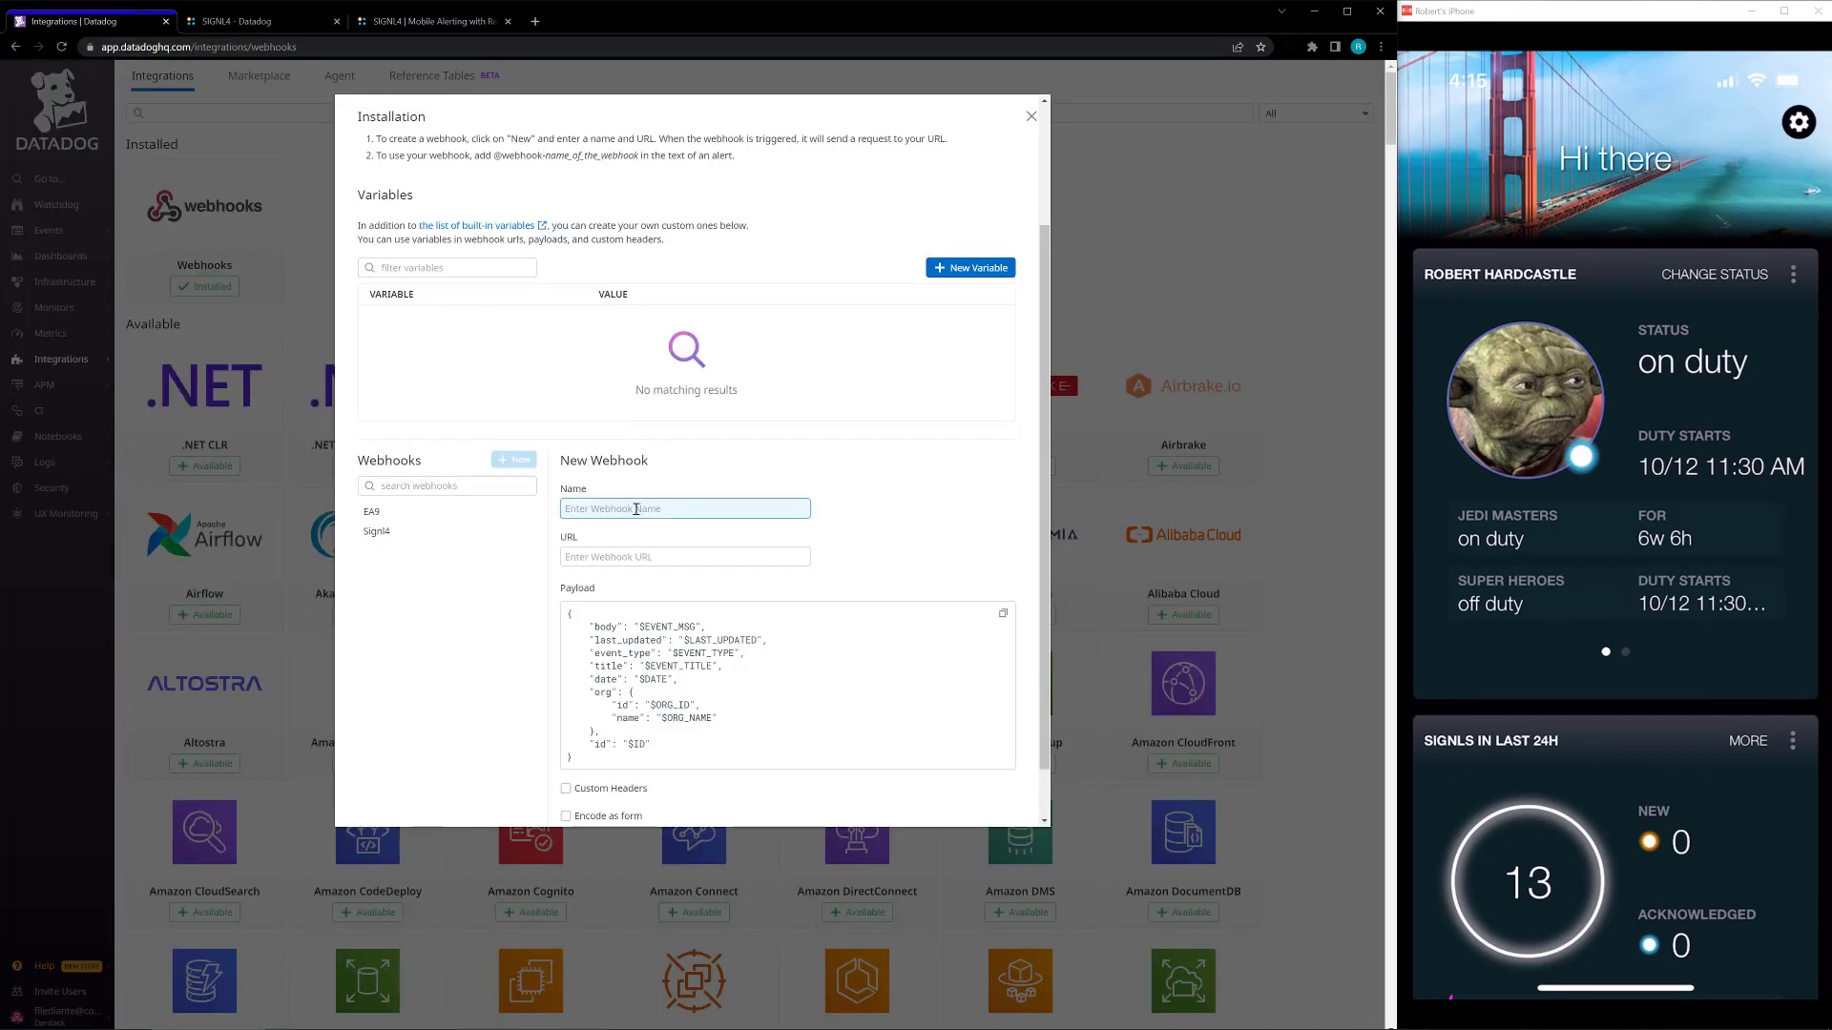
{"action": "left_click", "coordinate": [629, 558]}
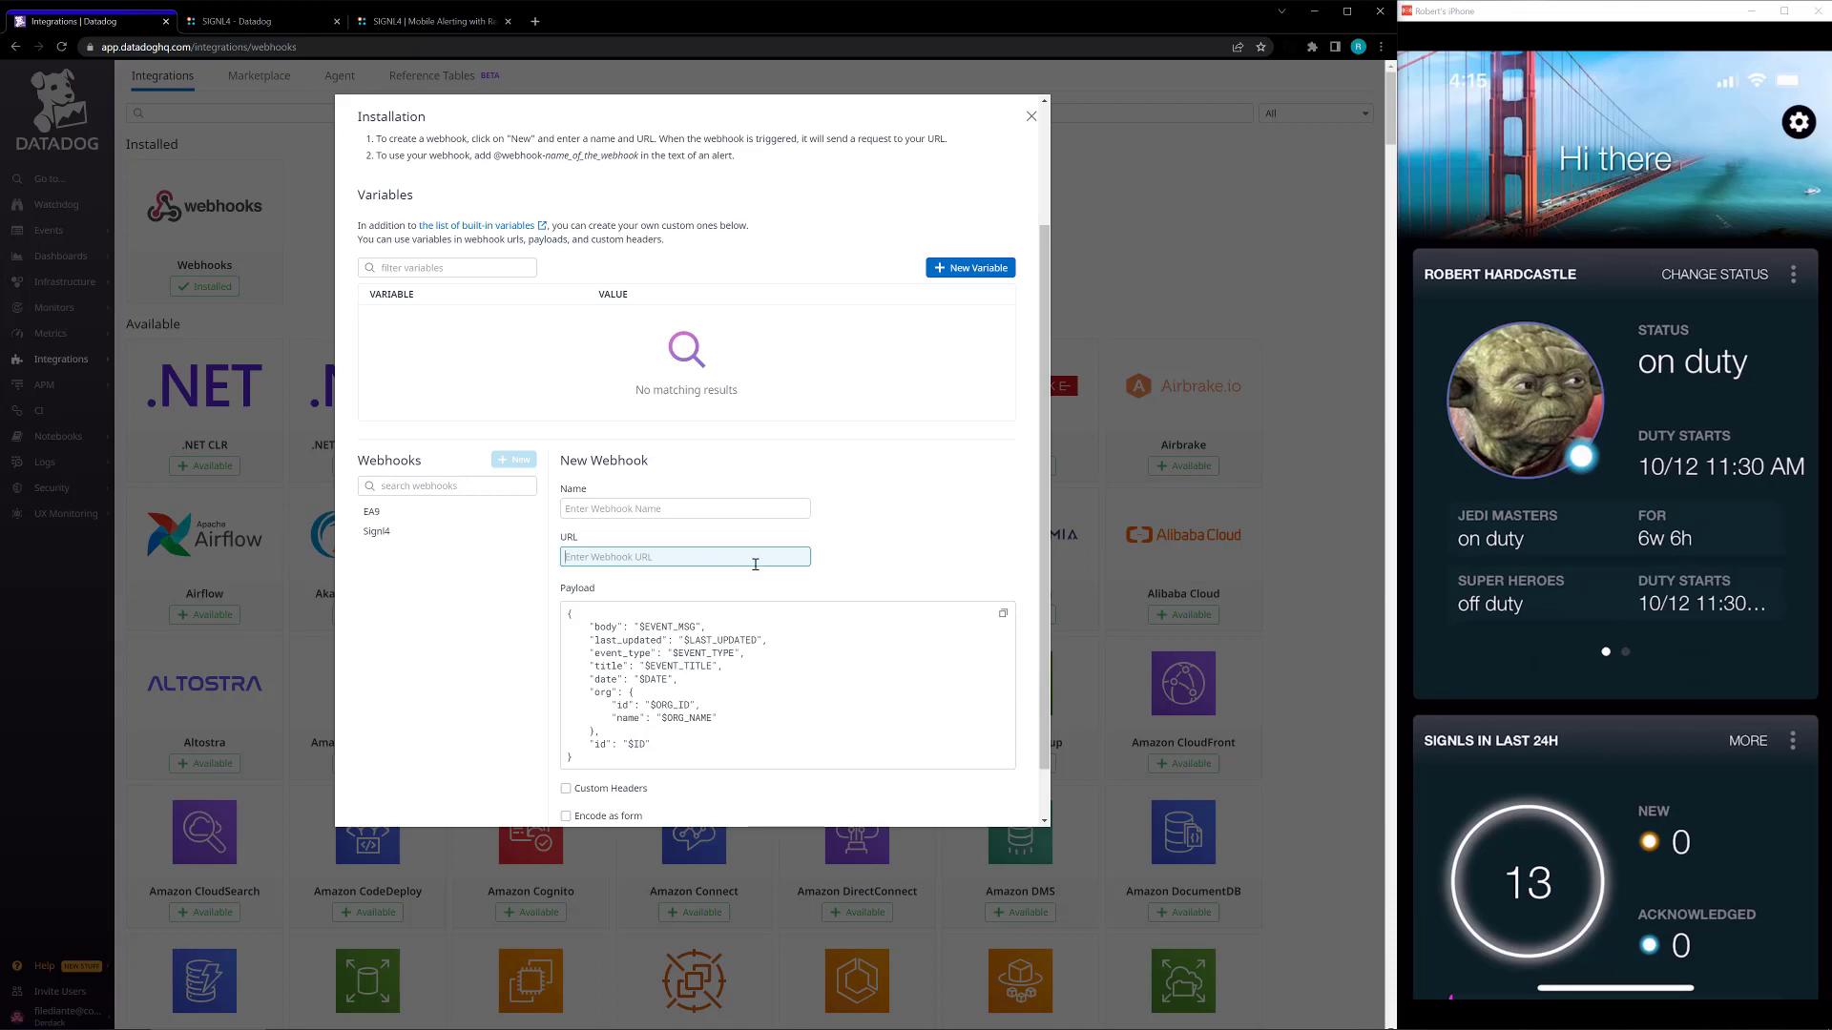
{"action": "key", "text": "ctrl+v"}
{"action": "left_click", "coordinate": [700, 542]}
{"action": "left_click", "coordinate": [743, 556]}
{"action": "left_click_drag", "start_coordinate": [732, 556], "coordinate": [790, 558]}
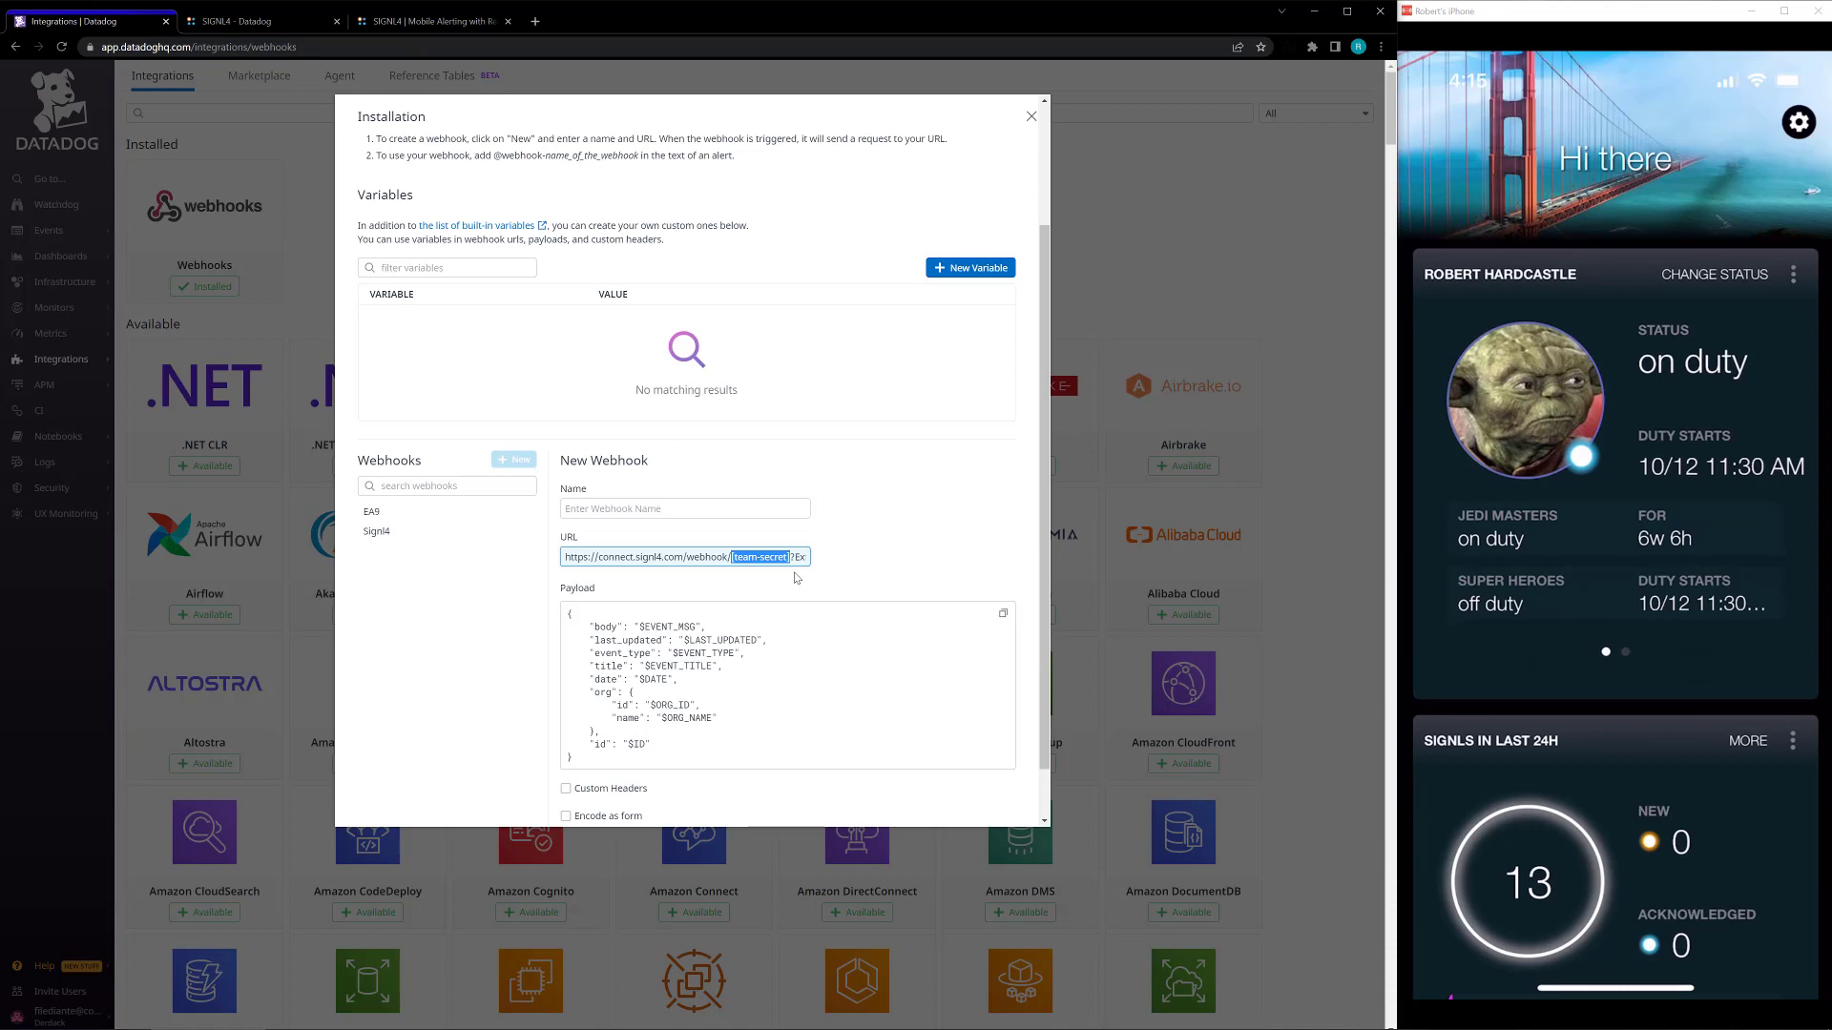
Step: Replace the default webhook payload with the incident JSON copied from the SIGNL4 guide
{"action": "scroll", "coordinate": [571, 601], "scroll_direction": "down", "scroll_amount": 2}
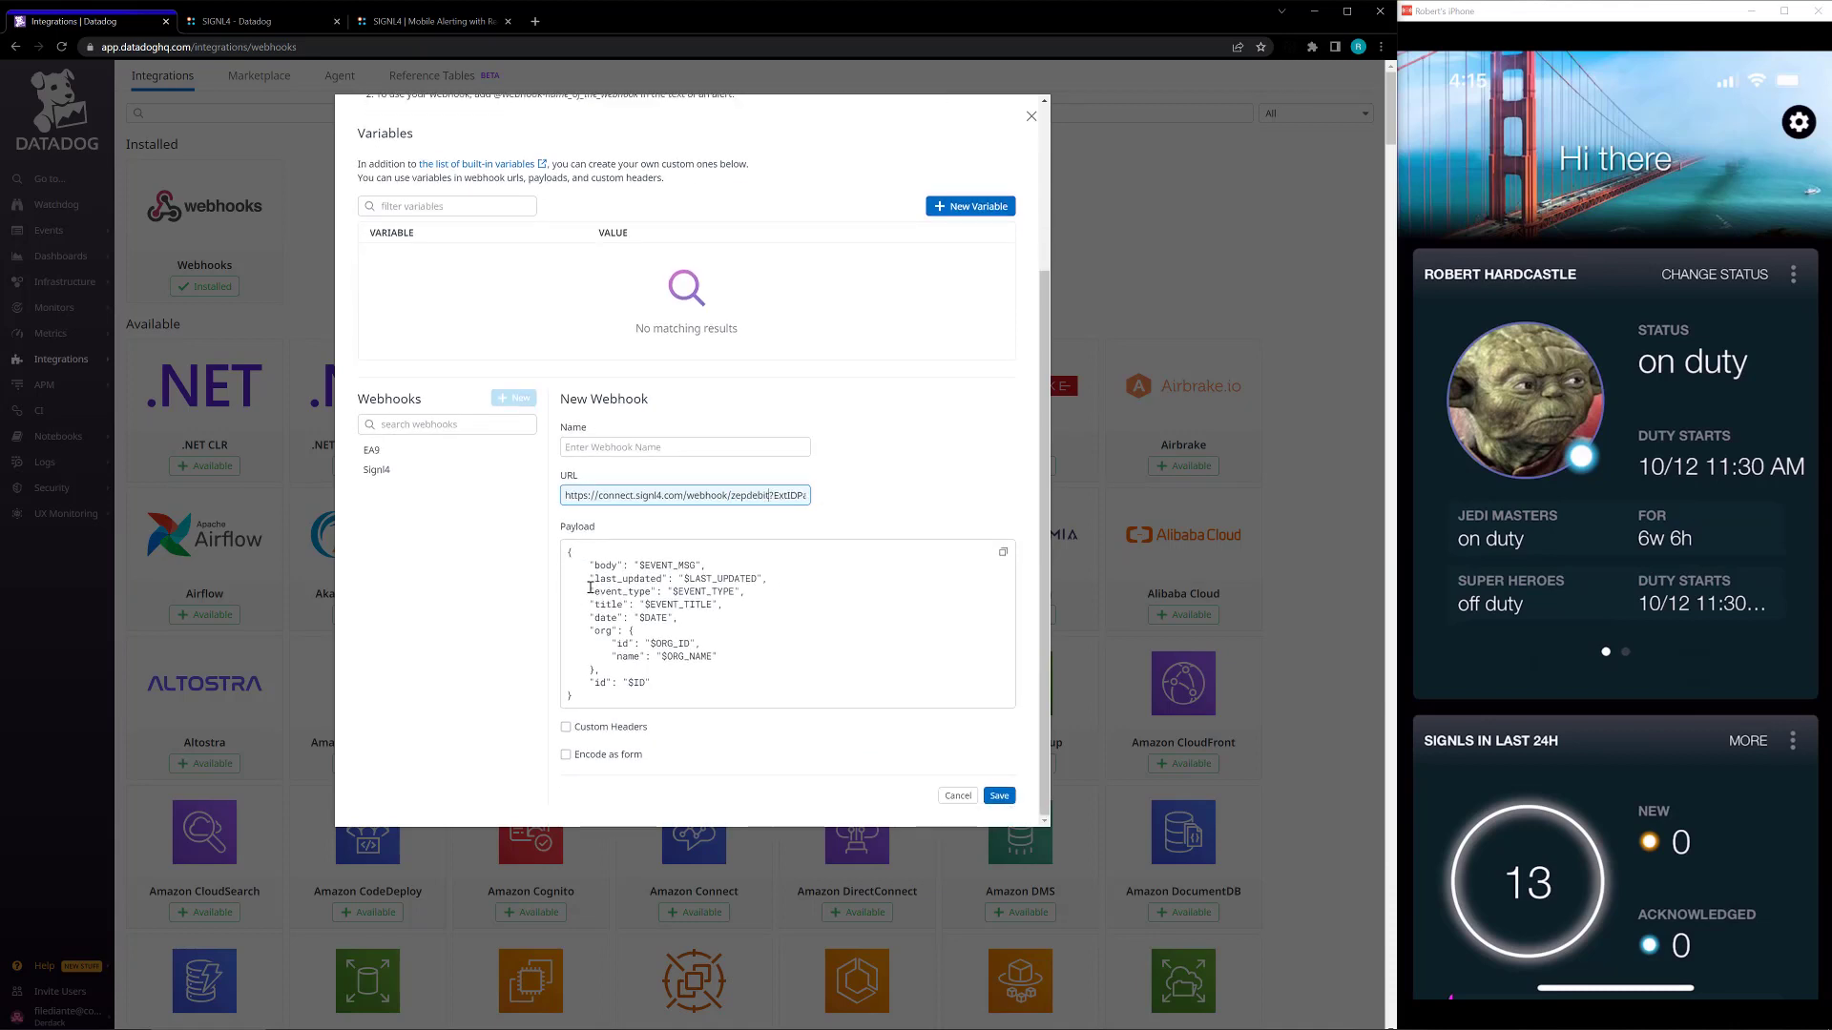
{"action": "left_click_drag", "start_coordinate": [573, 559], "coordinate": [725, 695]}
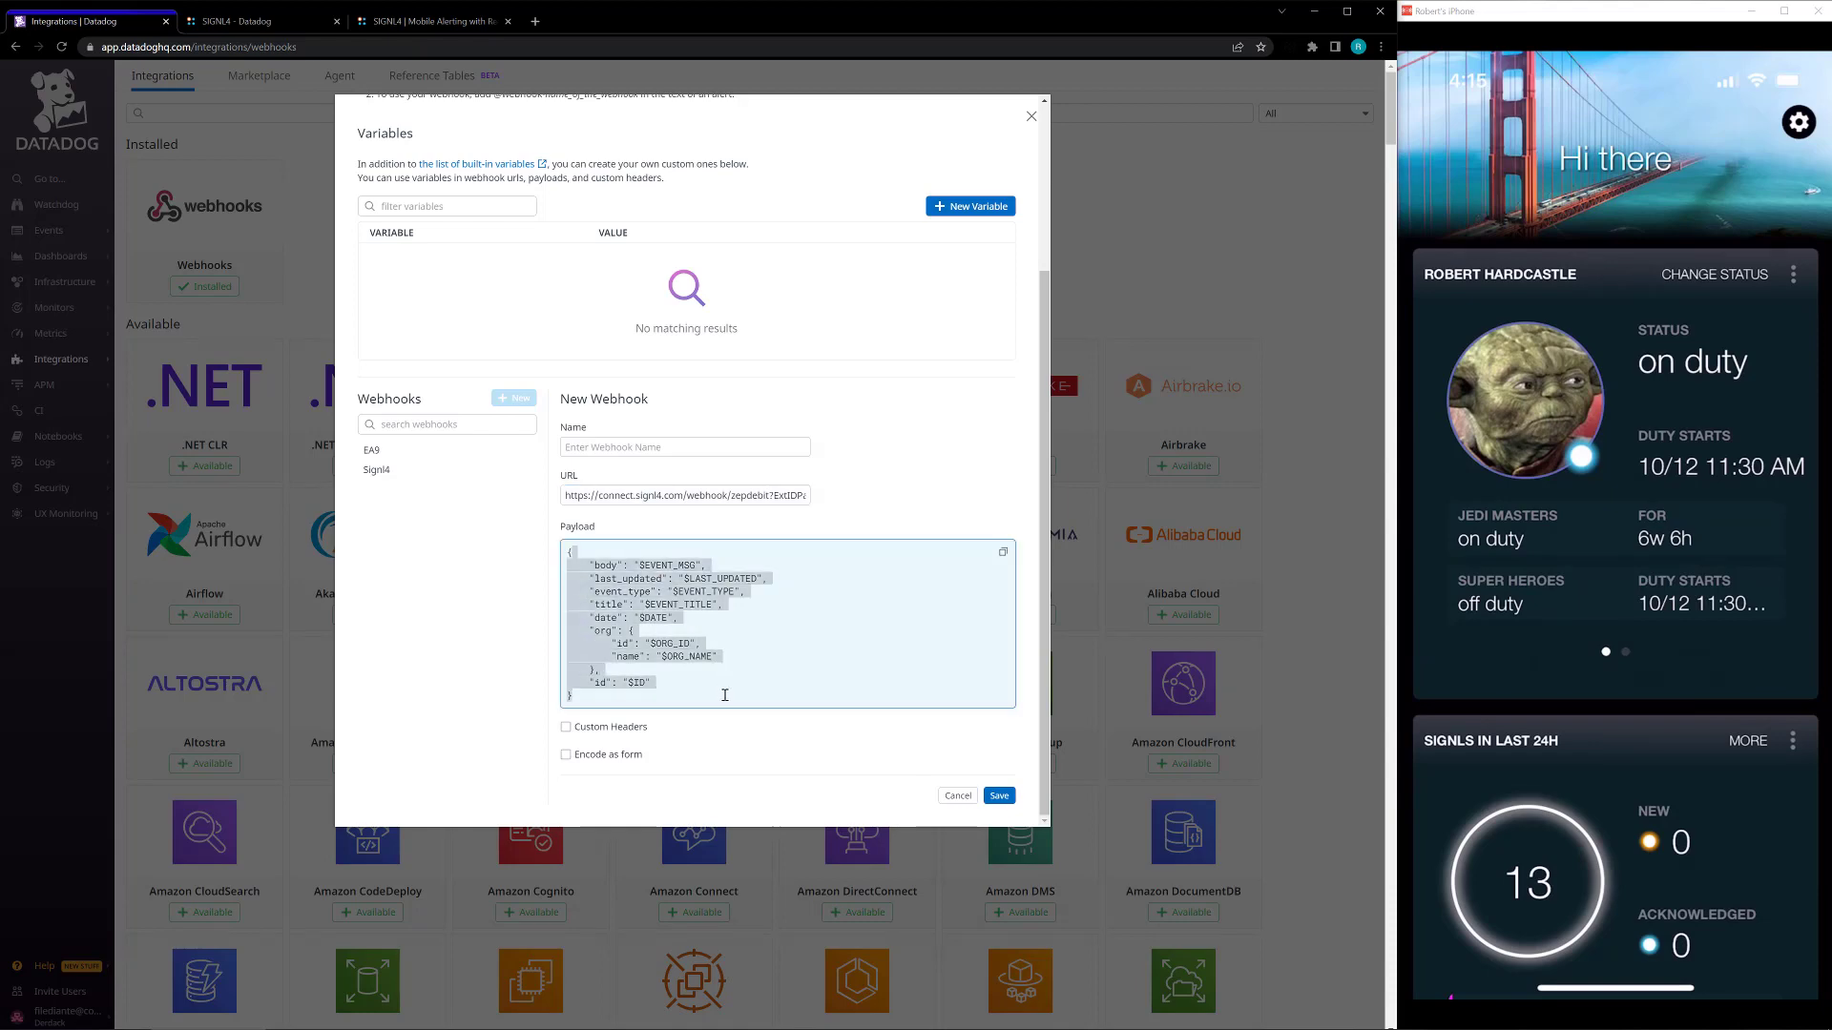
{"action": "key", "text": "Delete"}
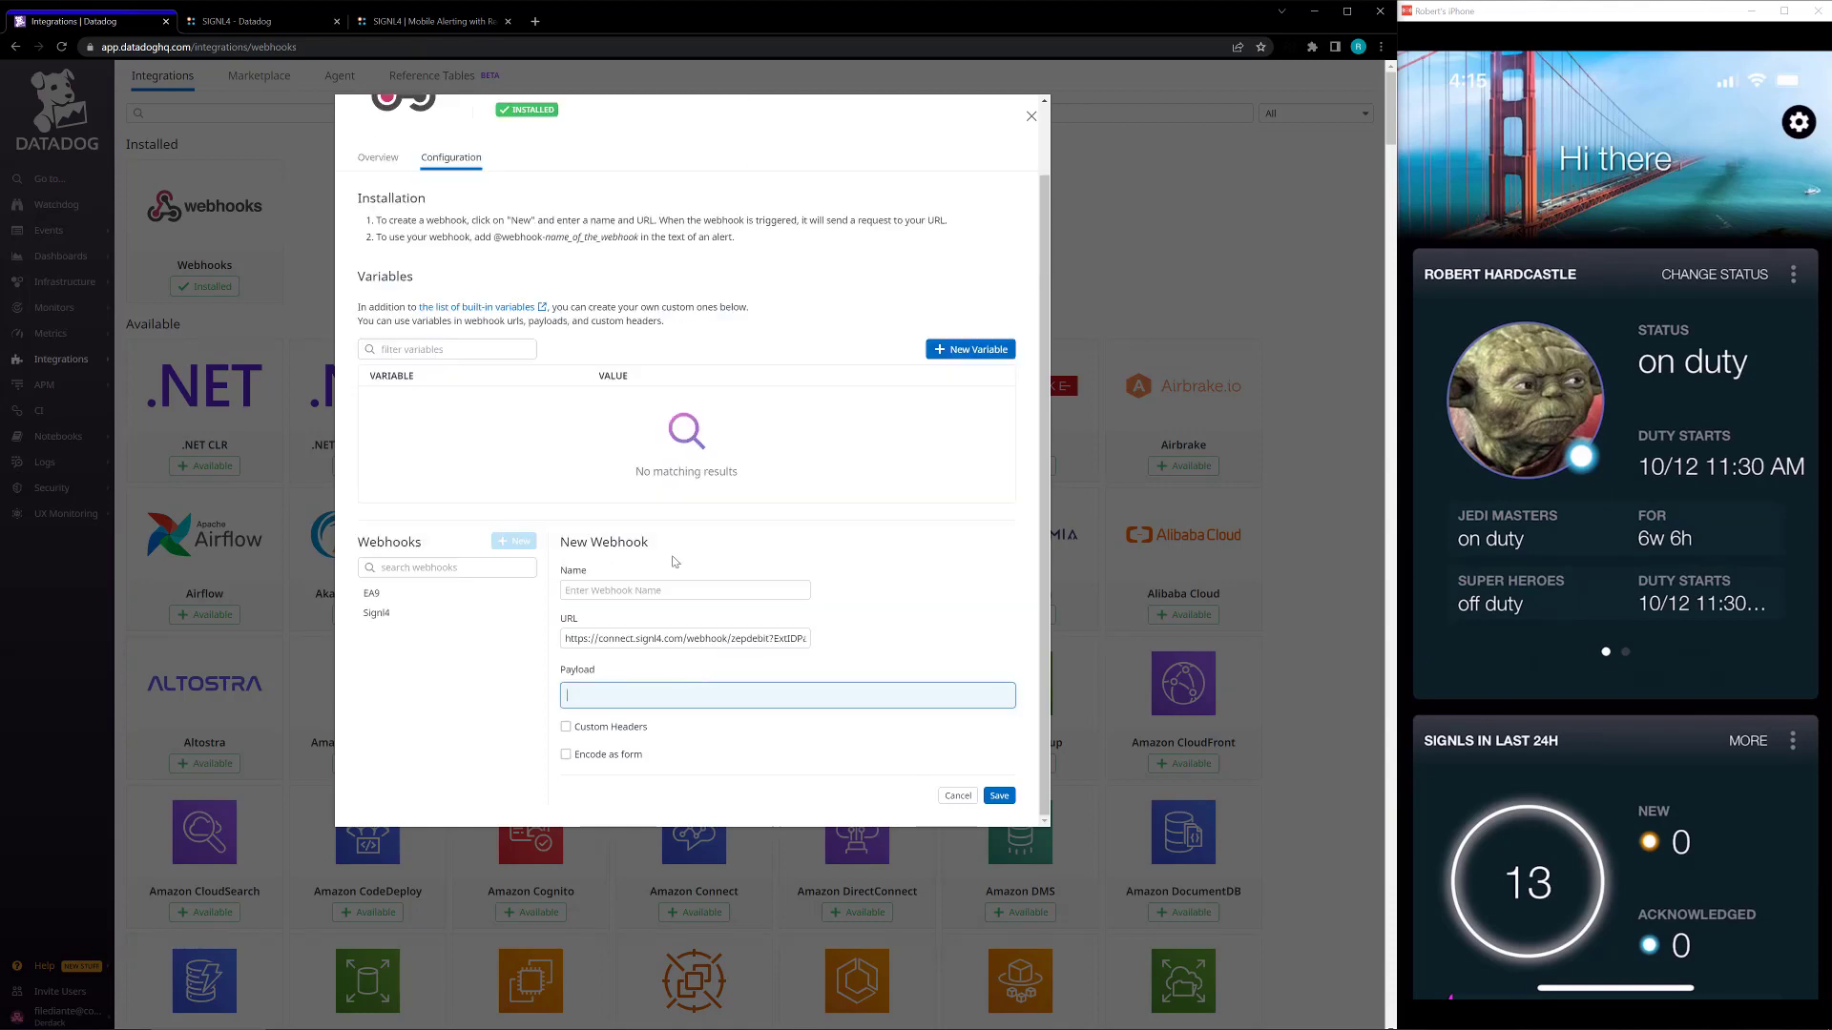
{"action": "left_click", "coordinate": [466, 24]}
{"action": "scroll", "coordinate": [628, 741], "scroll_direction": "down", "scroll_amount": 4}
{"action": "left_click", "coordinate": [627, 740]}
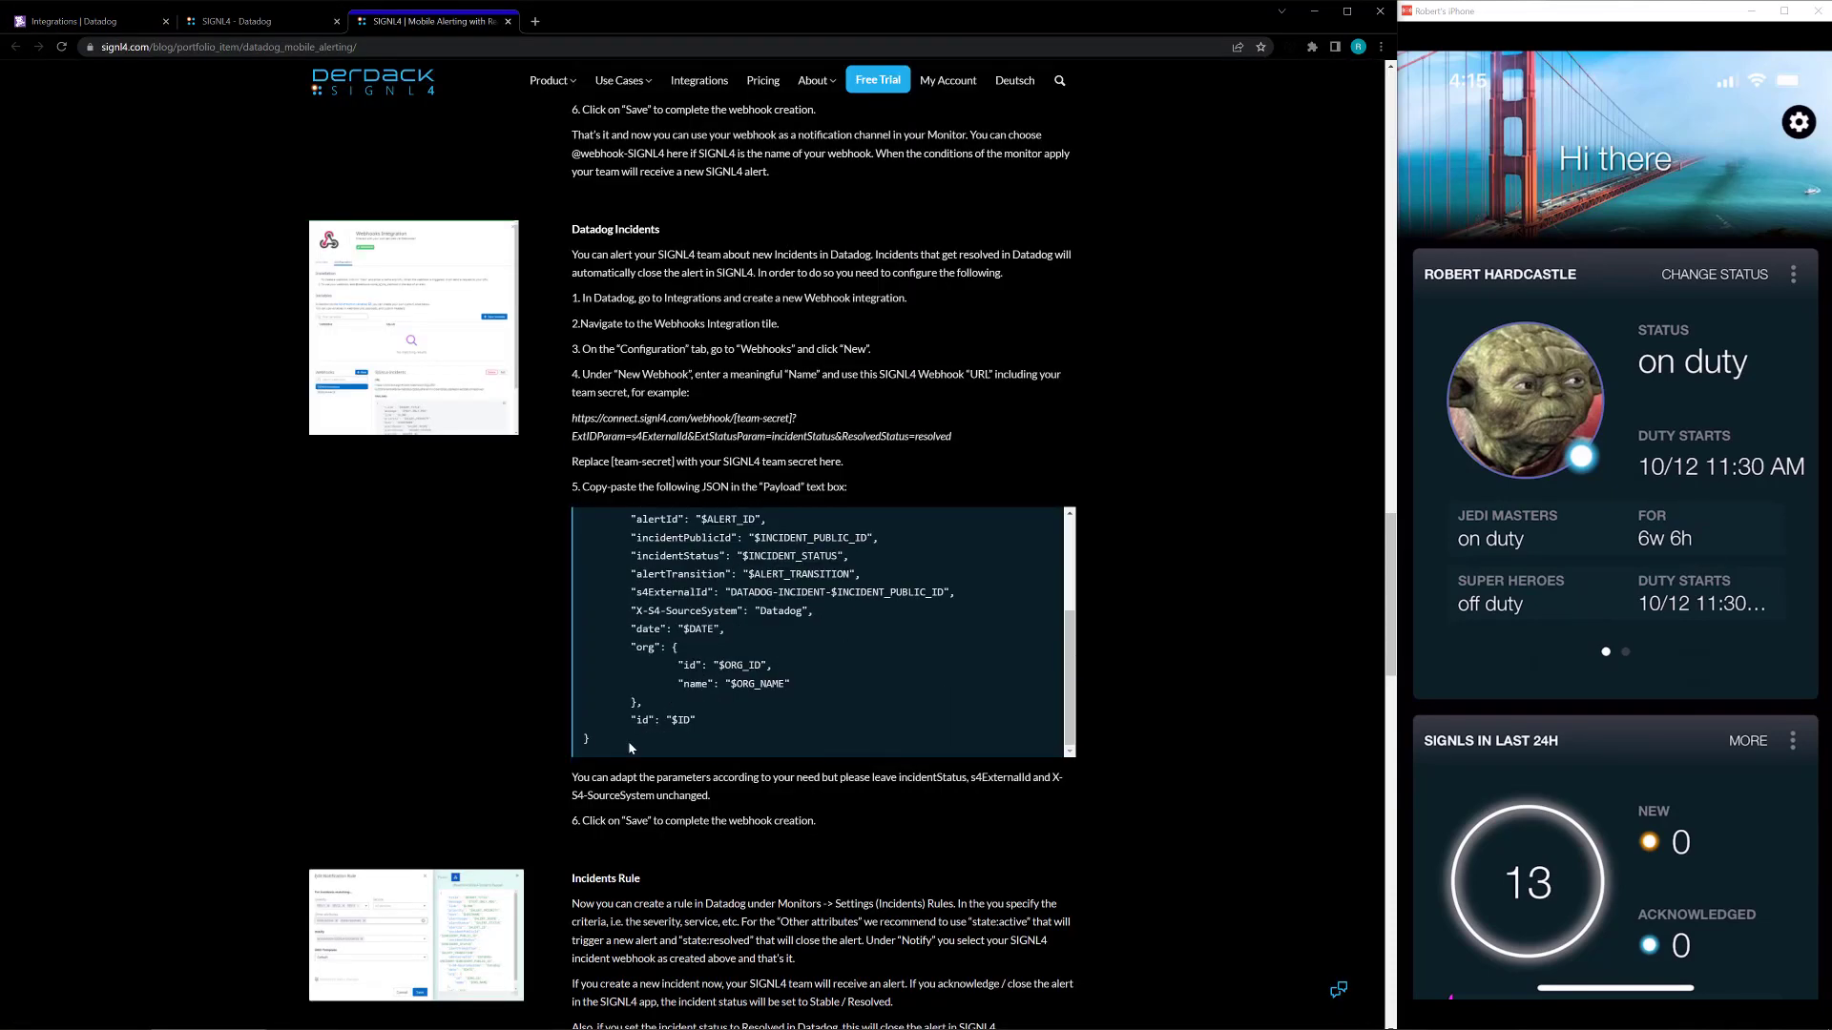
{"action": "left_click_drag", "start_coordinate": [629, 748], "coordinate": [586, 524]}
{"action": "key", "text": "ctrl+c"}
{"action": "key", "text": "ctrl+1"}
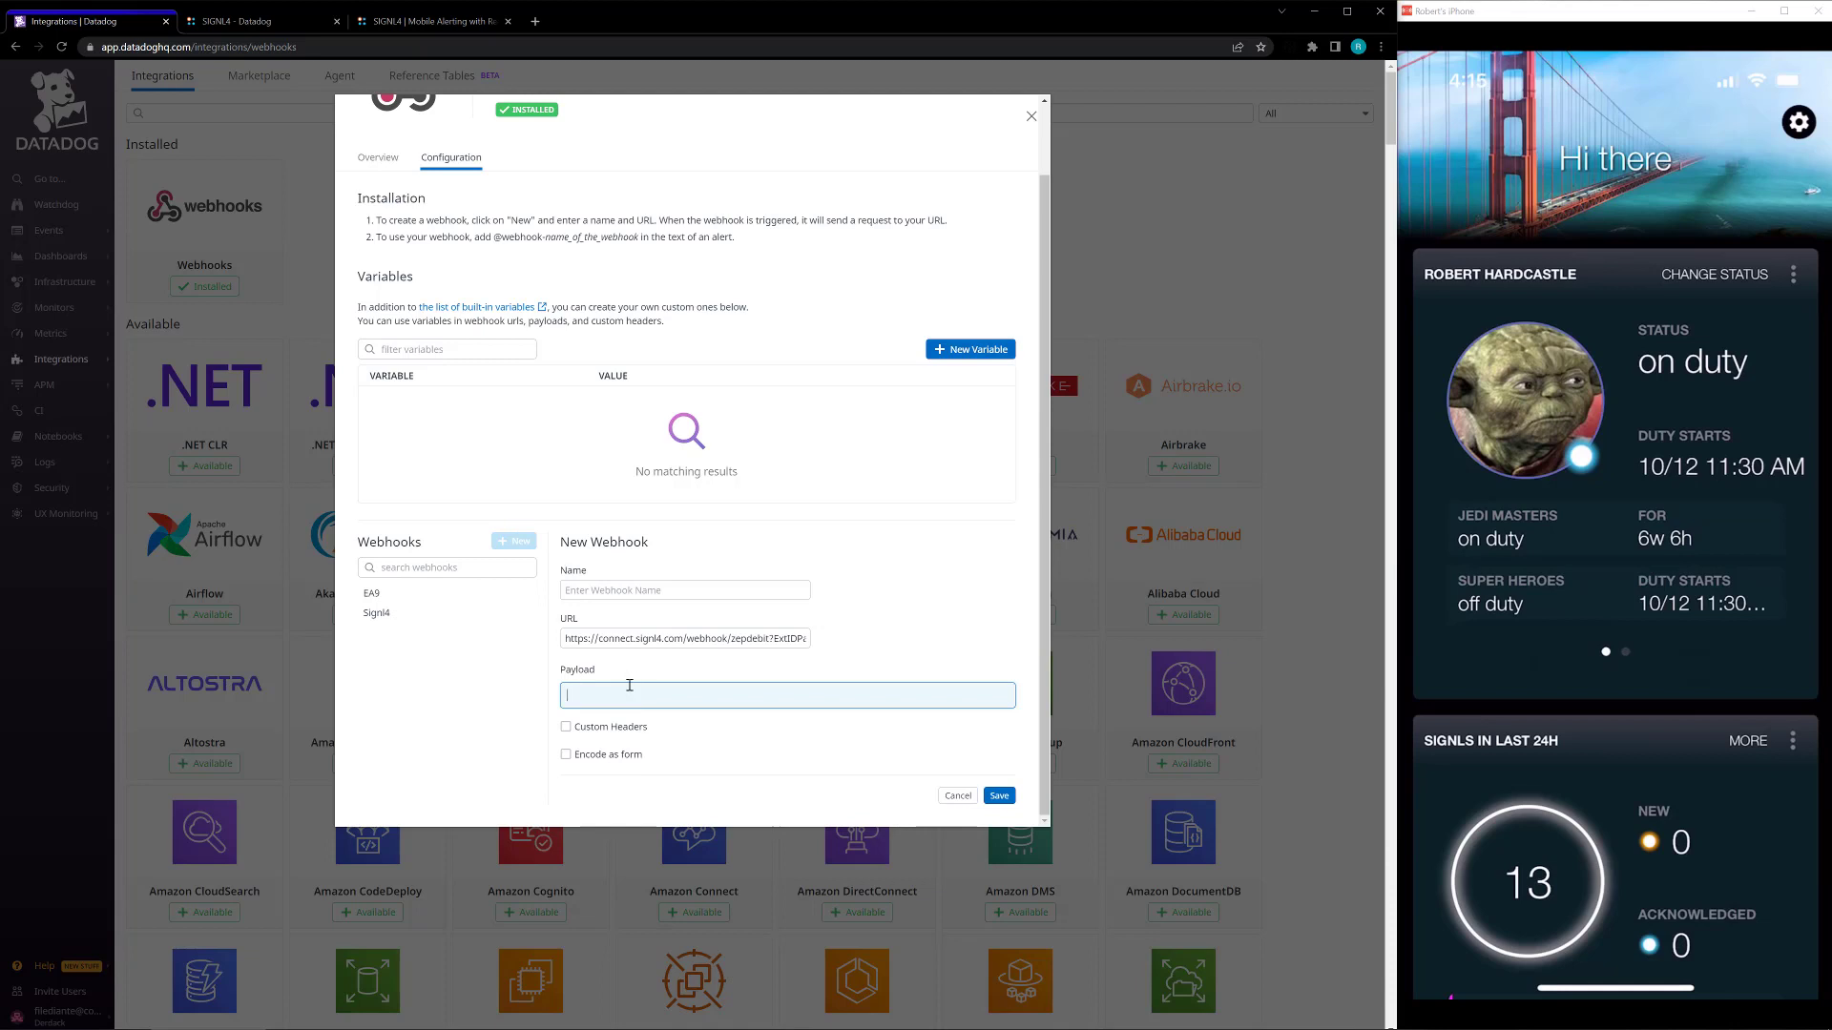
{"action": "key", "text": "ctrl+v"}
Step: Review the incidentStatus, s4ExternalId and X-S4-SourceSystem payload fields, then save the Signl4 webhook
{"action": "scroll", "coordinate": [496, 633], "scroll_direction": "down", "scroll_amount": 1}
{"action": "scroll", "coordinate": [496, 633], "scroll_direction": "down", "scroll_amount": 1}
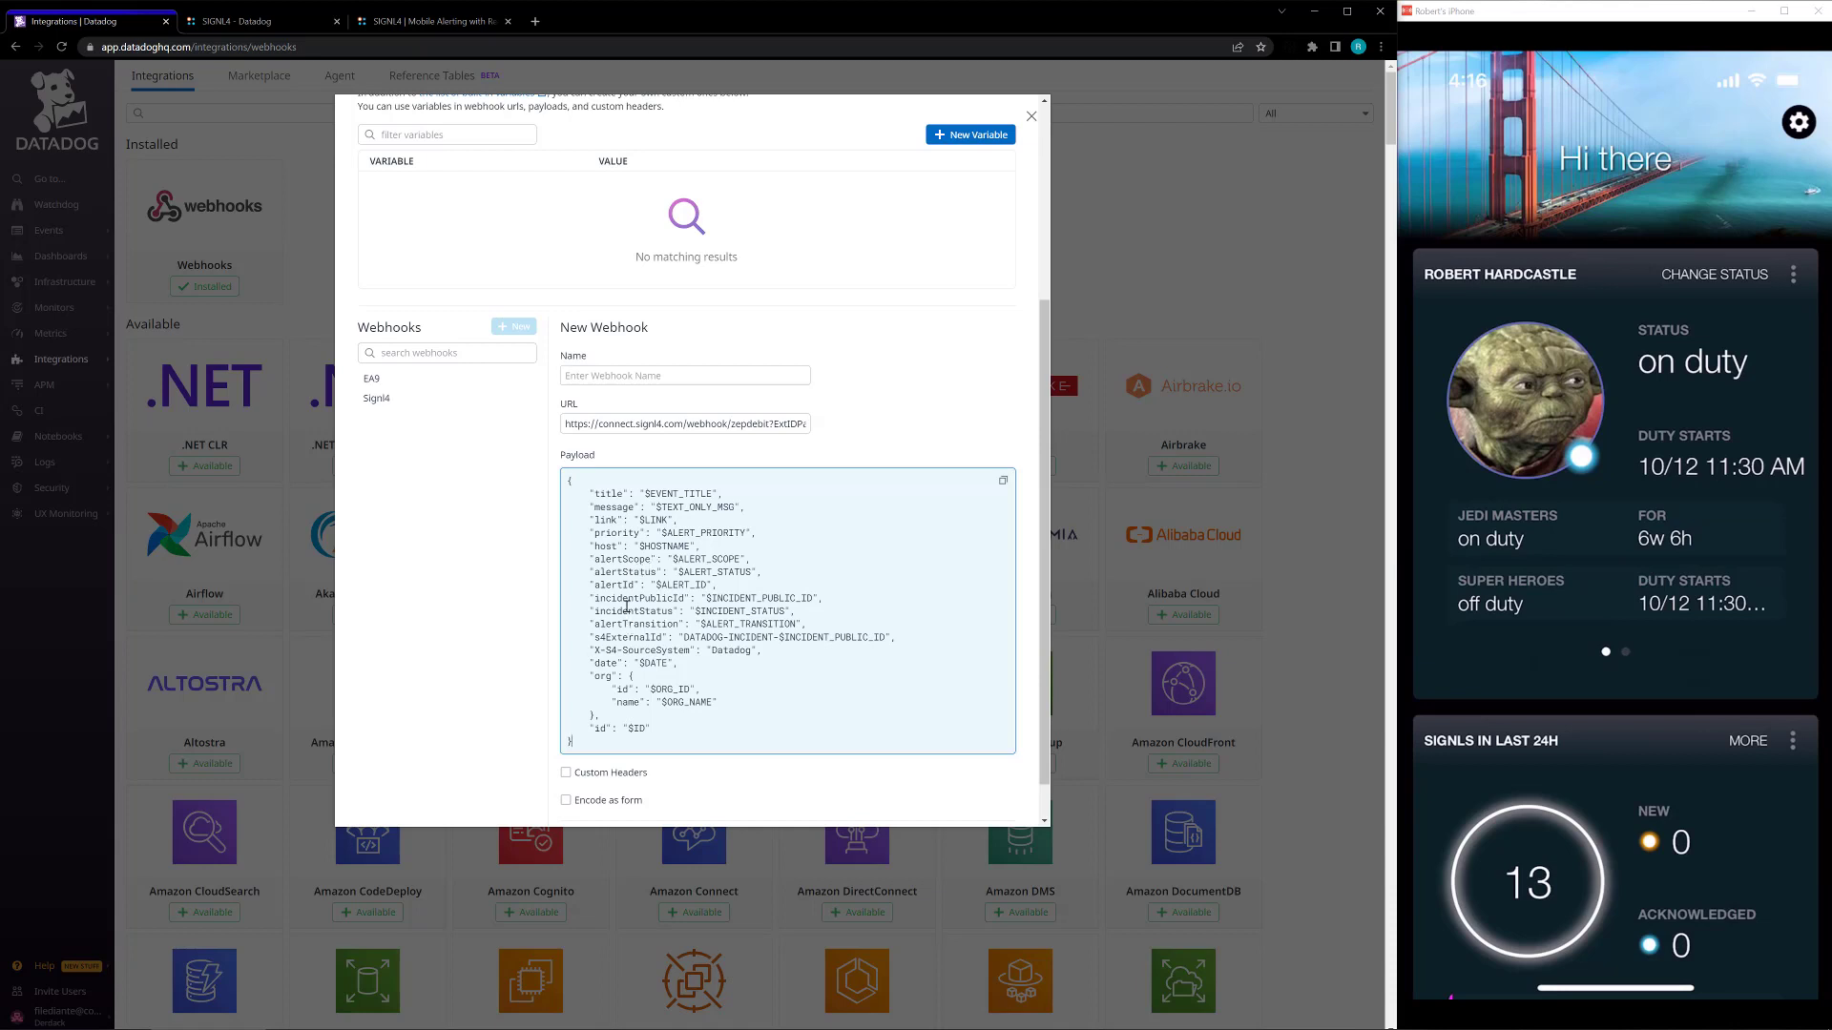
{"action": "double_click", "coordinate": [634, 611]}
{"action": "double_click", "coordinate": [639, 638]}
{"action": "double_click", "coordinate": [654, 651]}
{"action": "scroll", "coordinate": [778, 644], "scroll_direction": "down", "scroll_amount": 1}
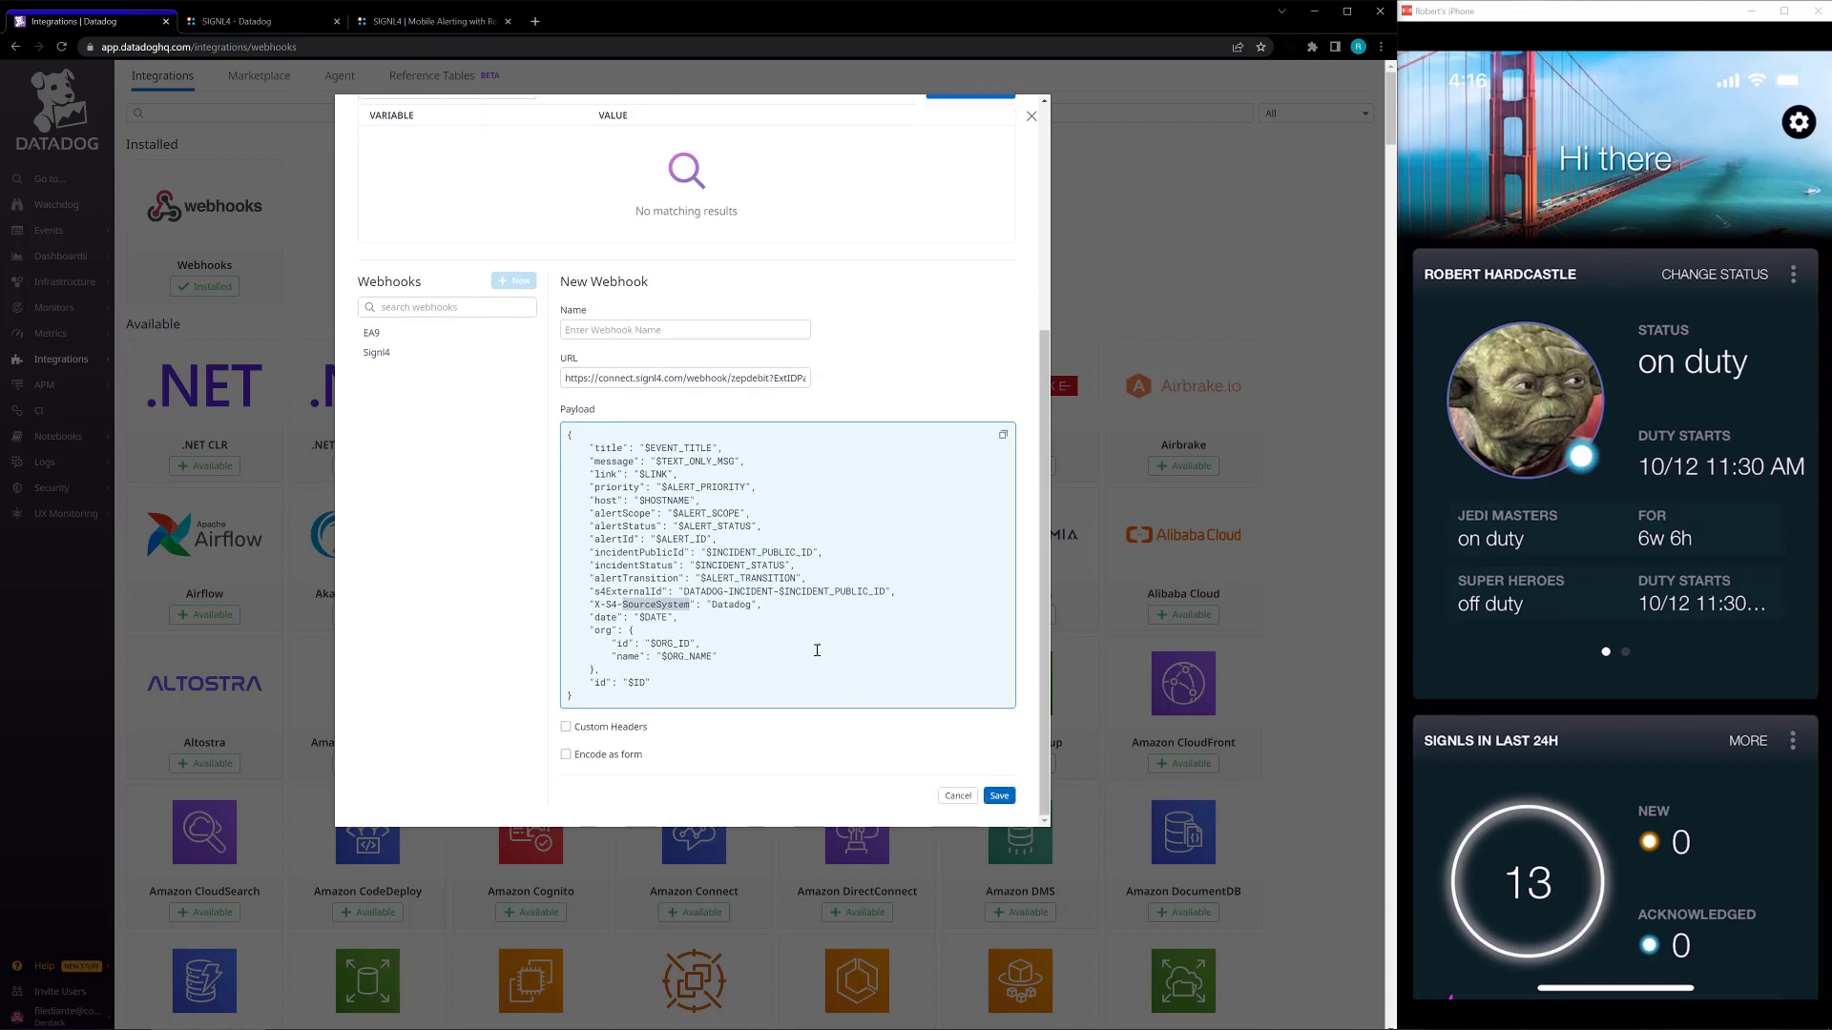
{"action": "left_click", "coordinate": [999, 796]}
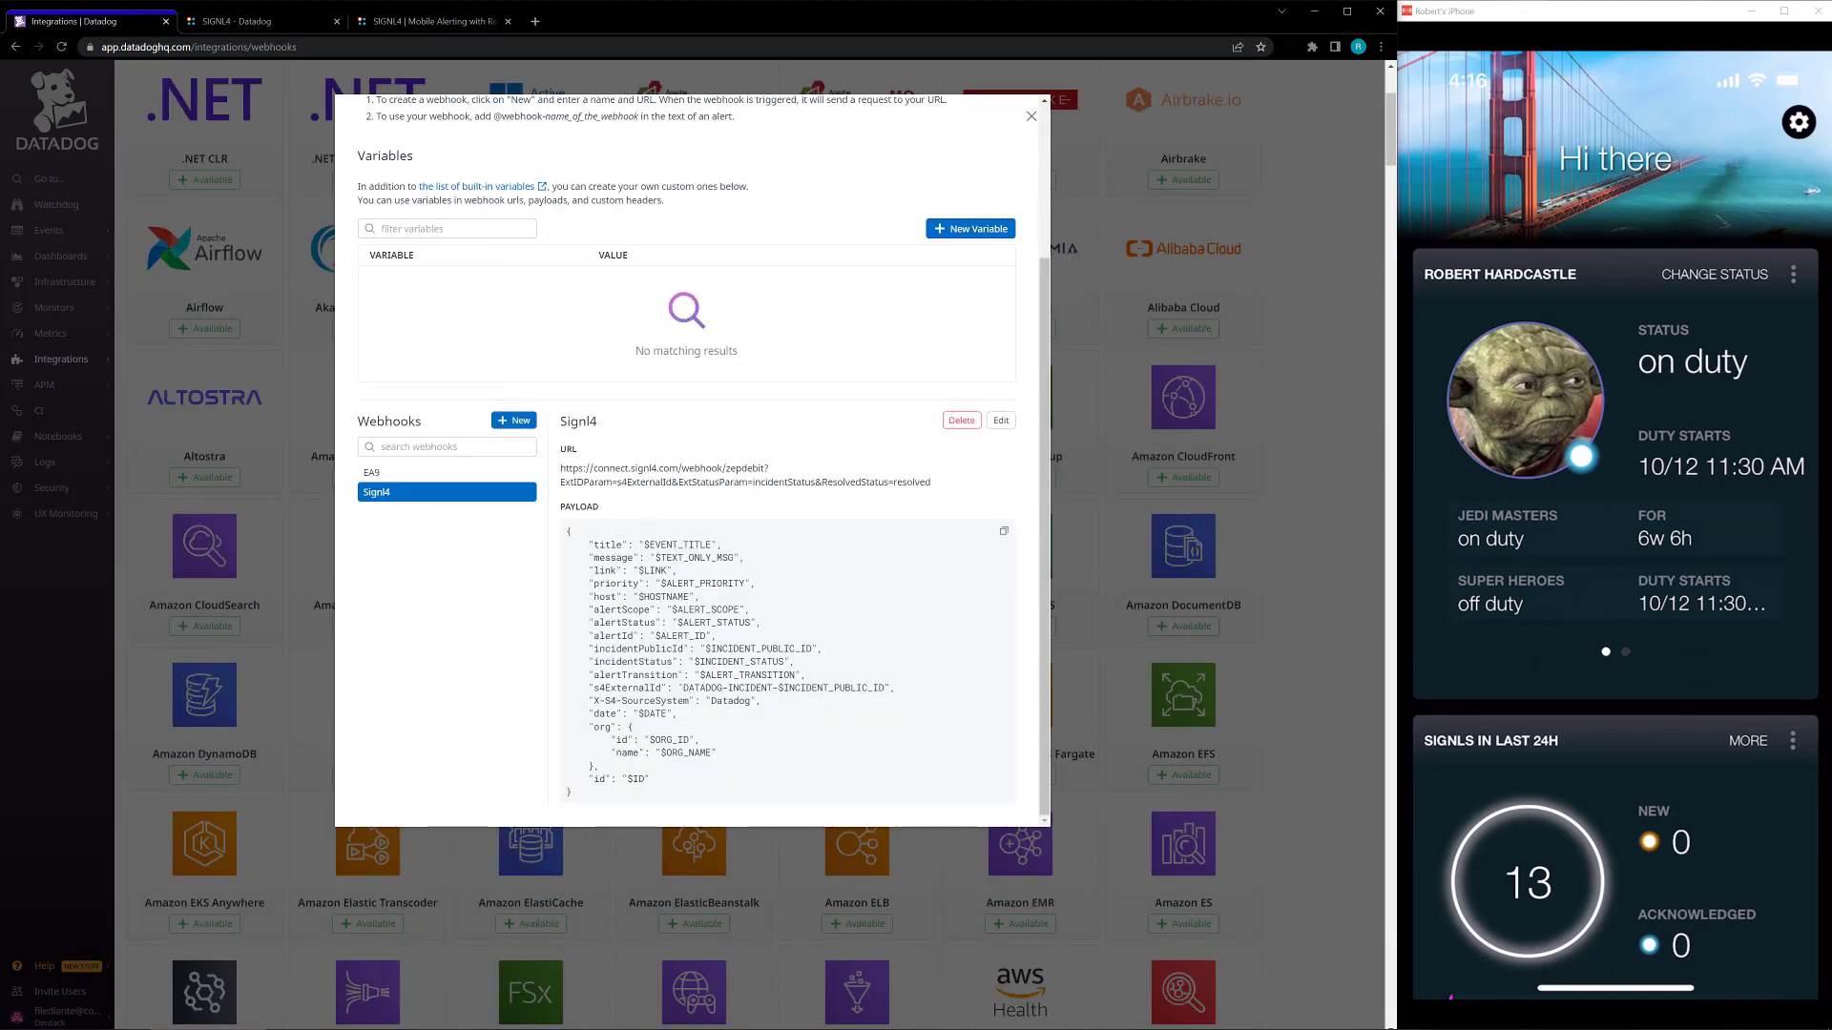
{"action": "left_click", "coordinate": [1032, 116]}
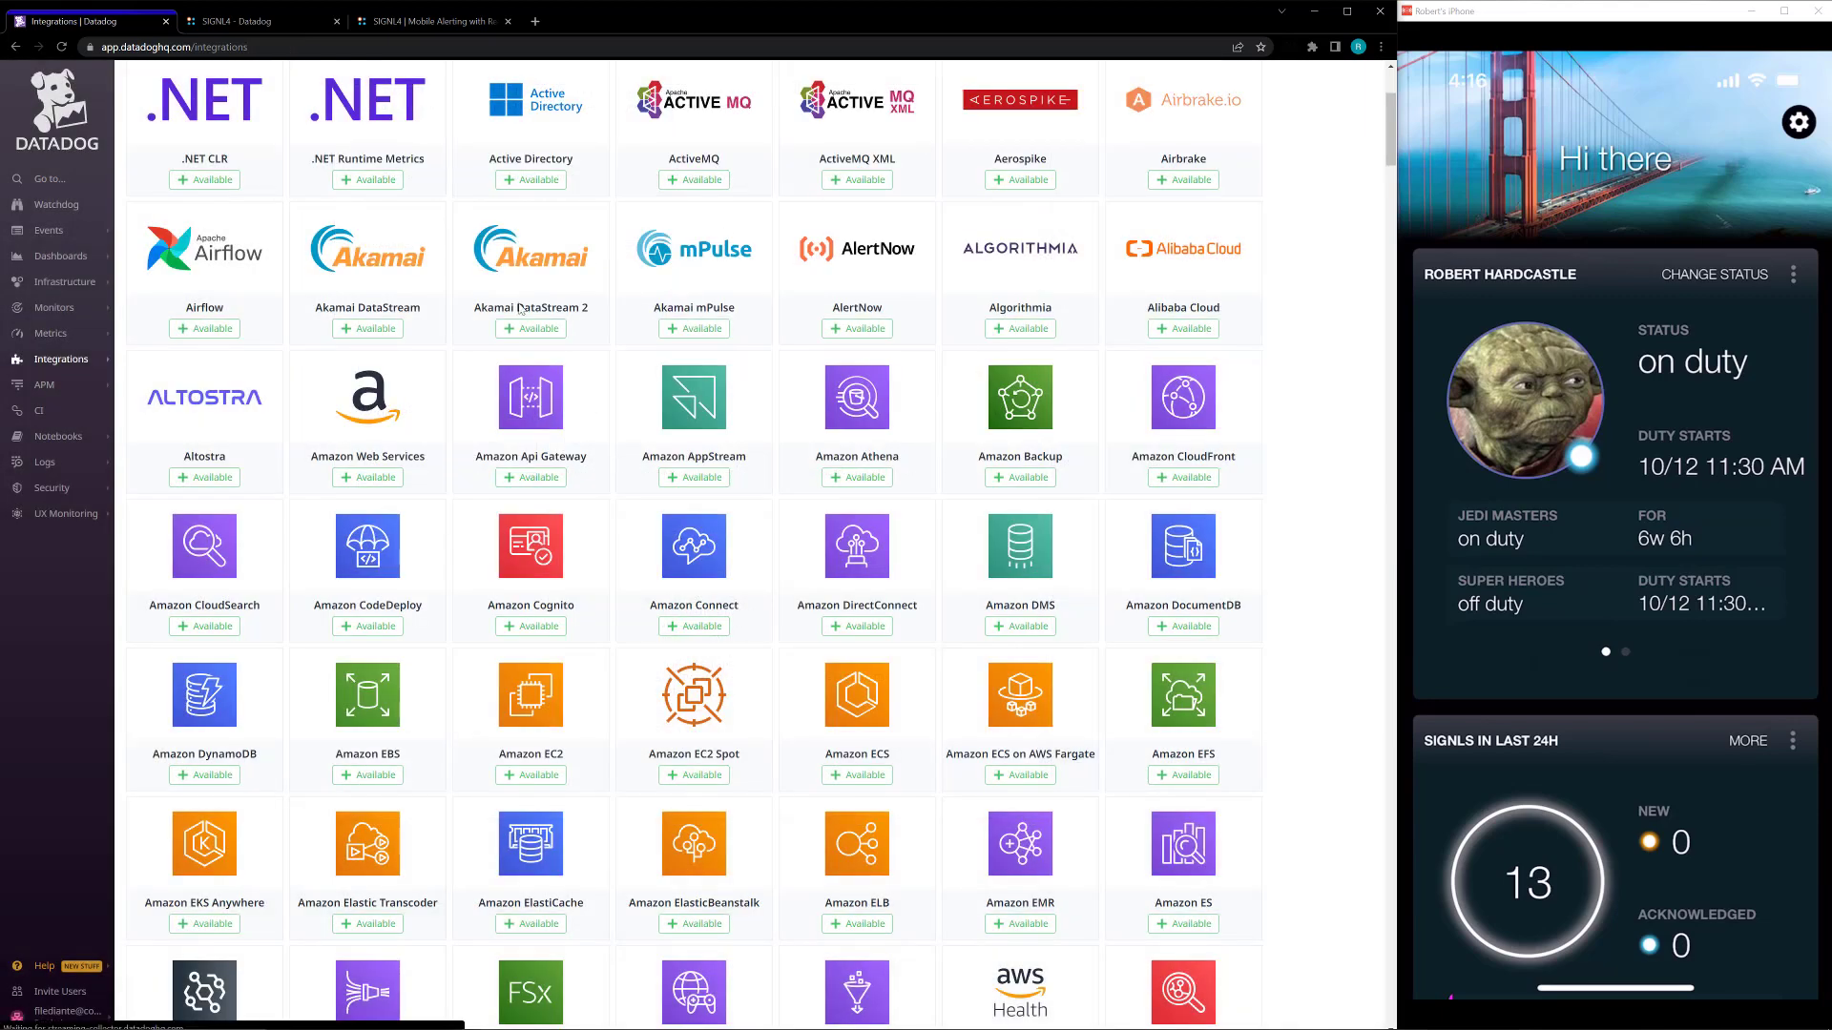
{"action": "scroll", "coordinate": [520, 310], "scroll_direction": "up", "scroll_amount": 3}
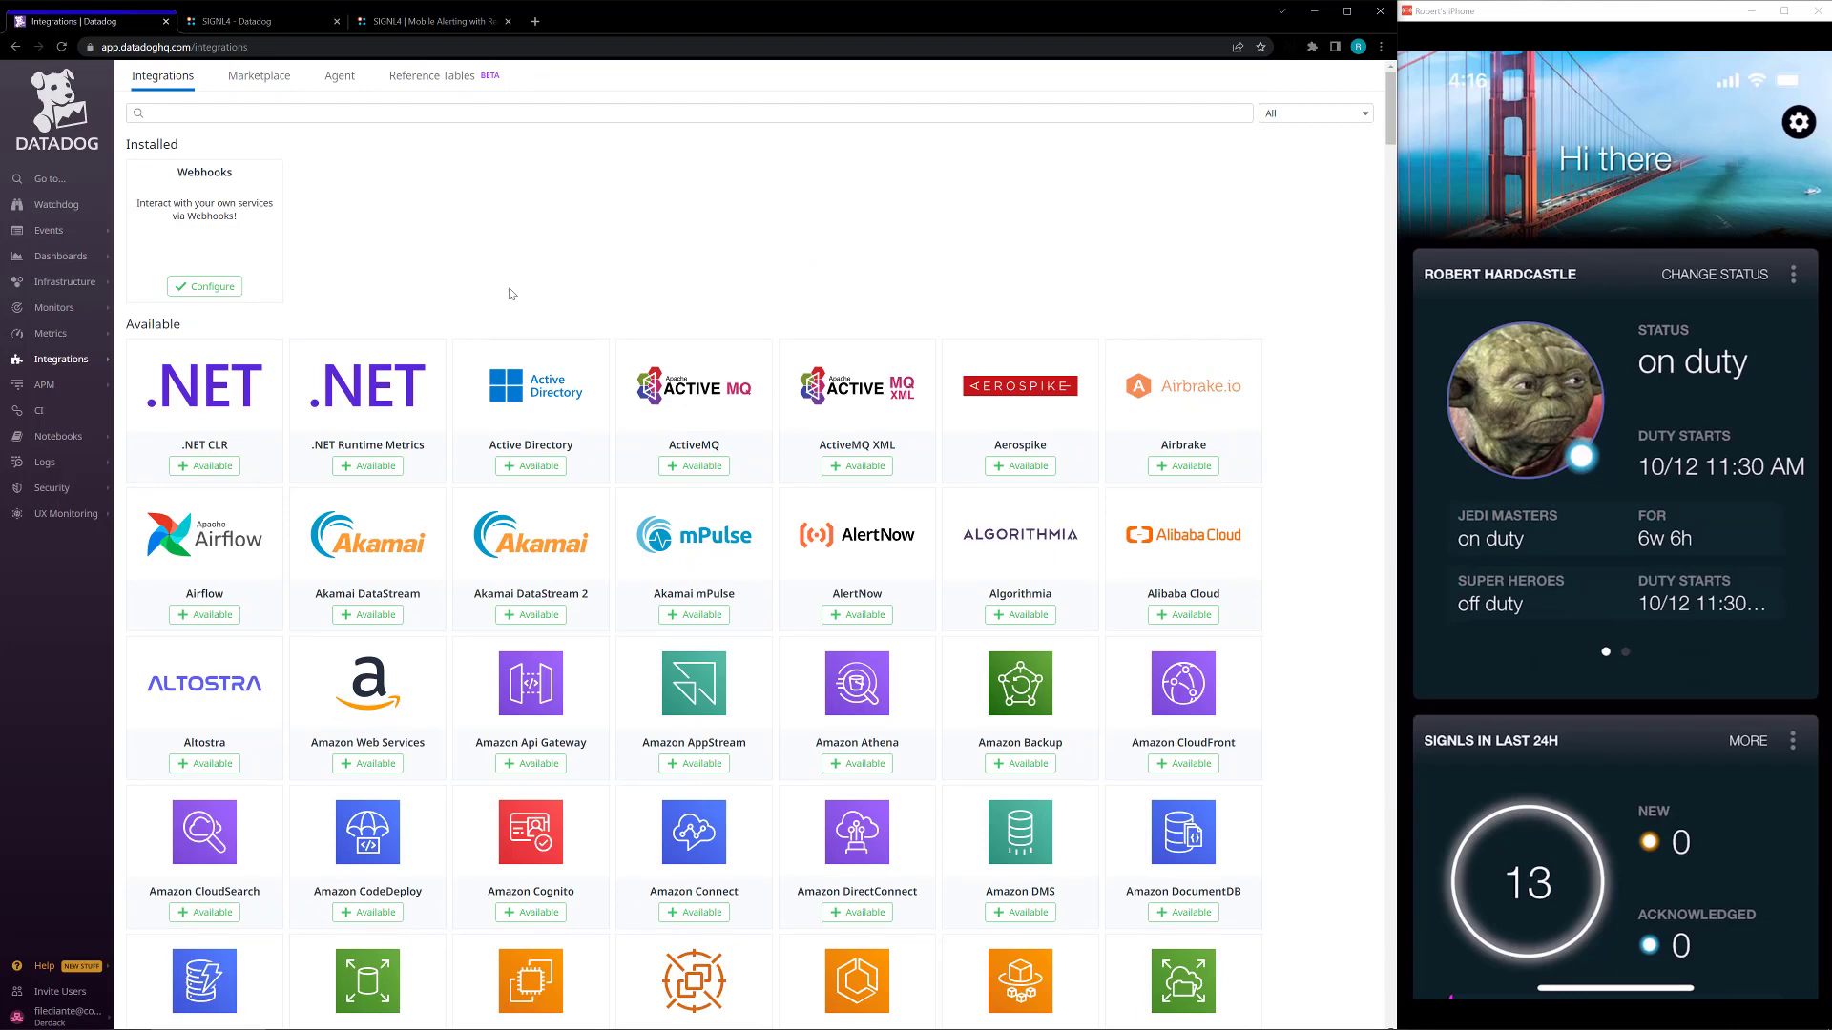
{"action": "mouse_move", "coordinate": [64, 315]}
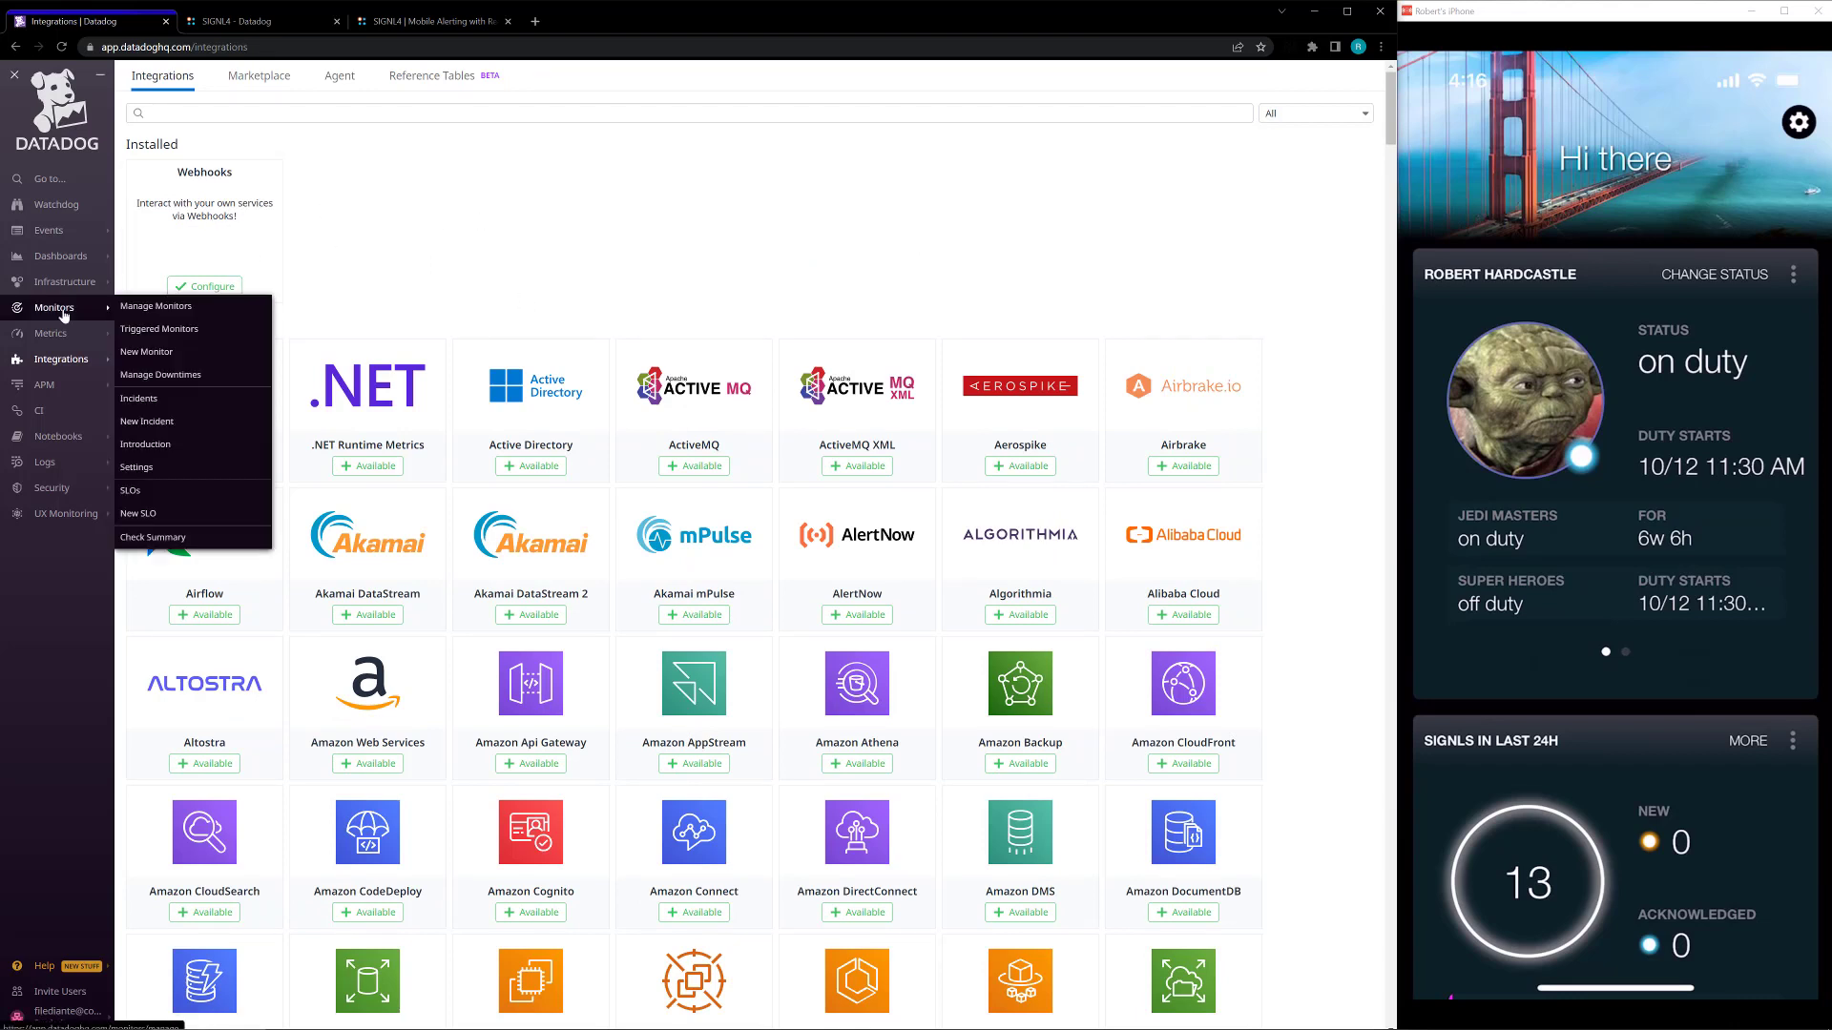
{"action": "left_click", "coordinate": [143, 468]}
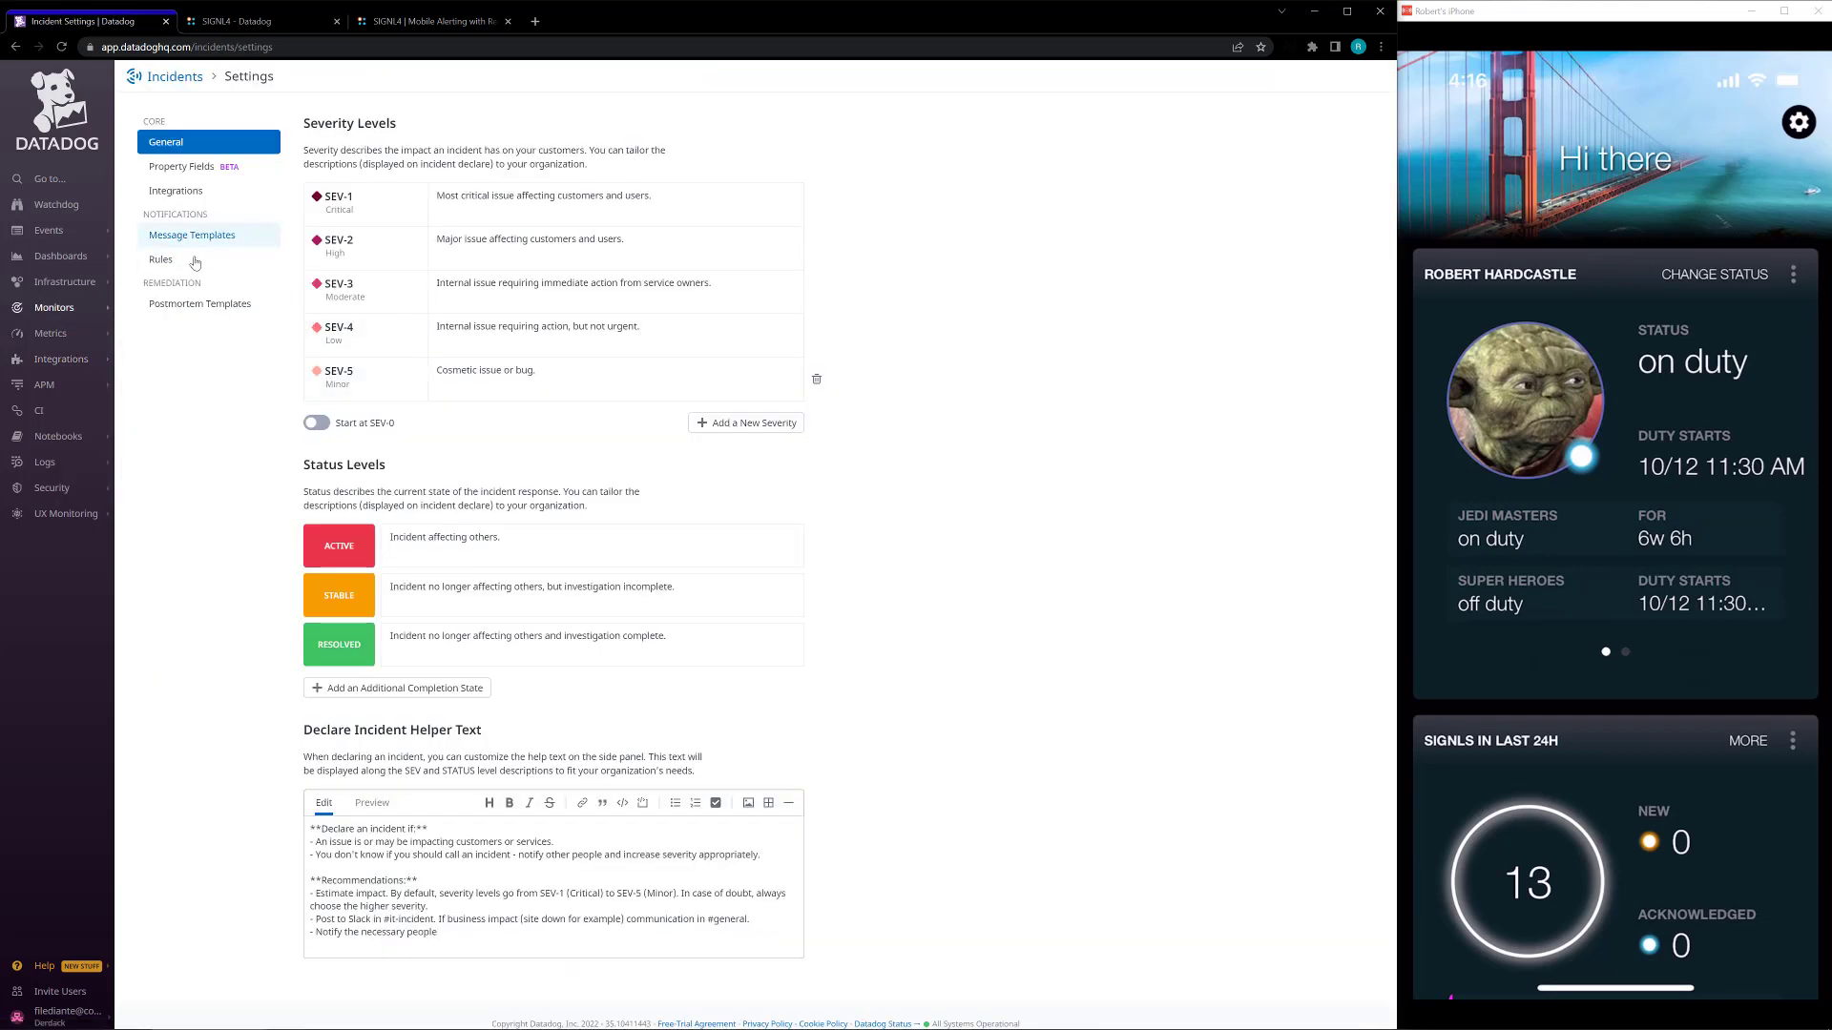
{"action": "left_click", "coordinate": [191, 259]}
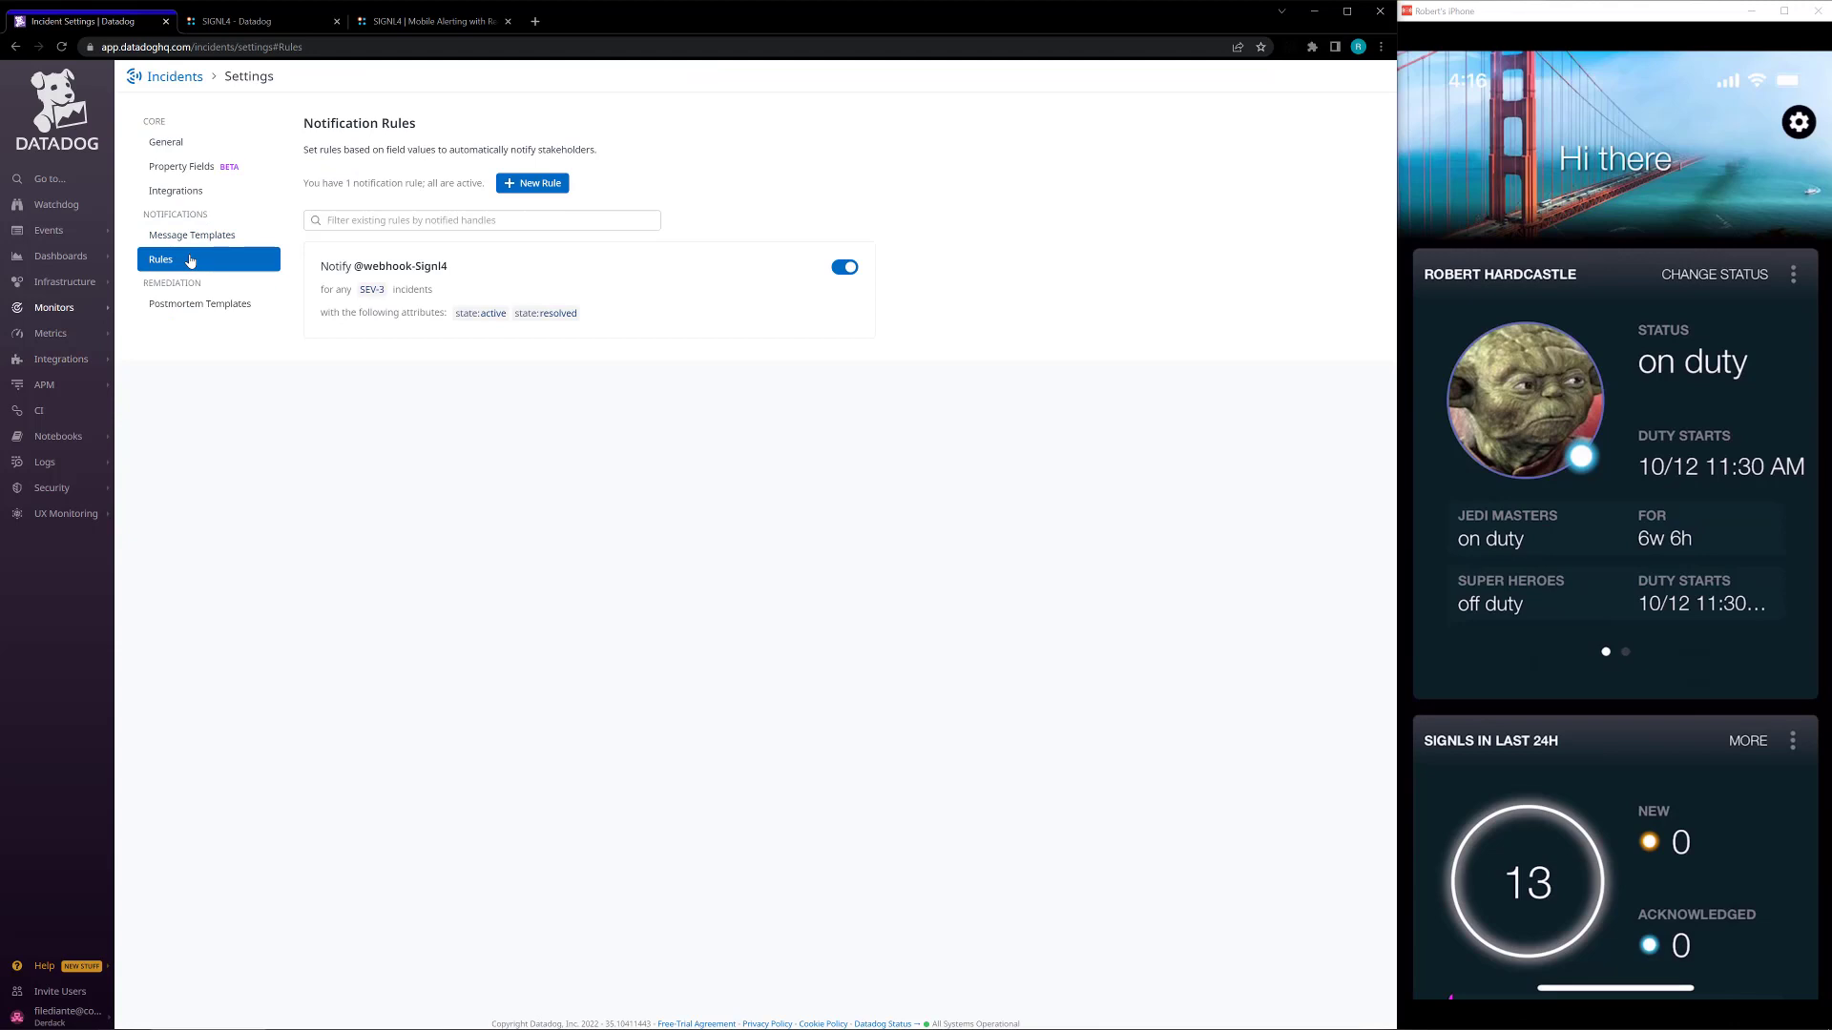
{"action": "left_click", "coordinate": [552, 265]}
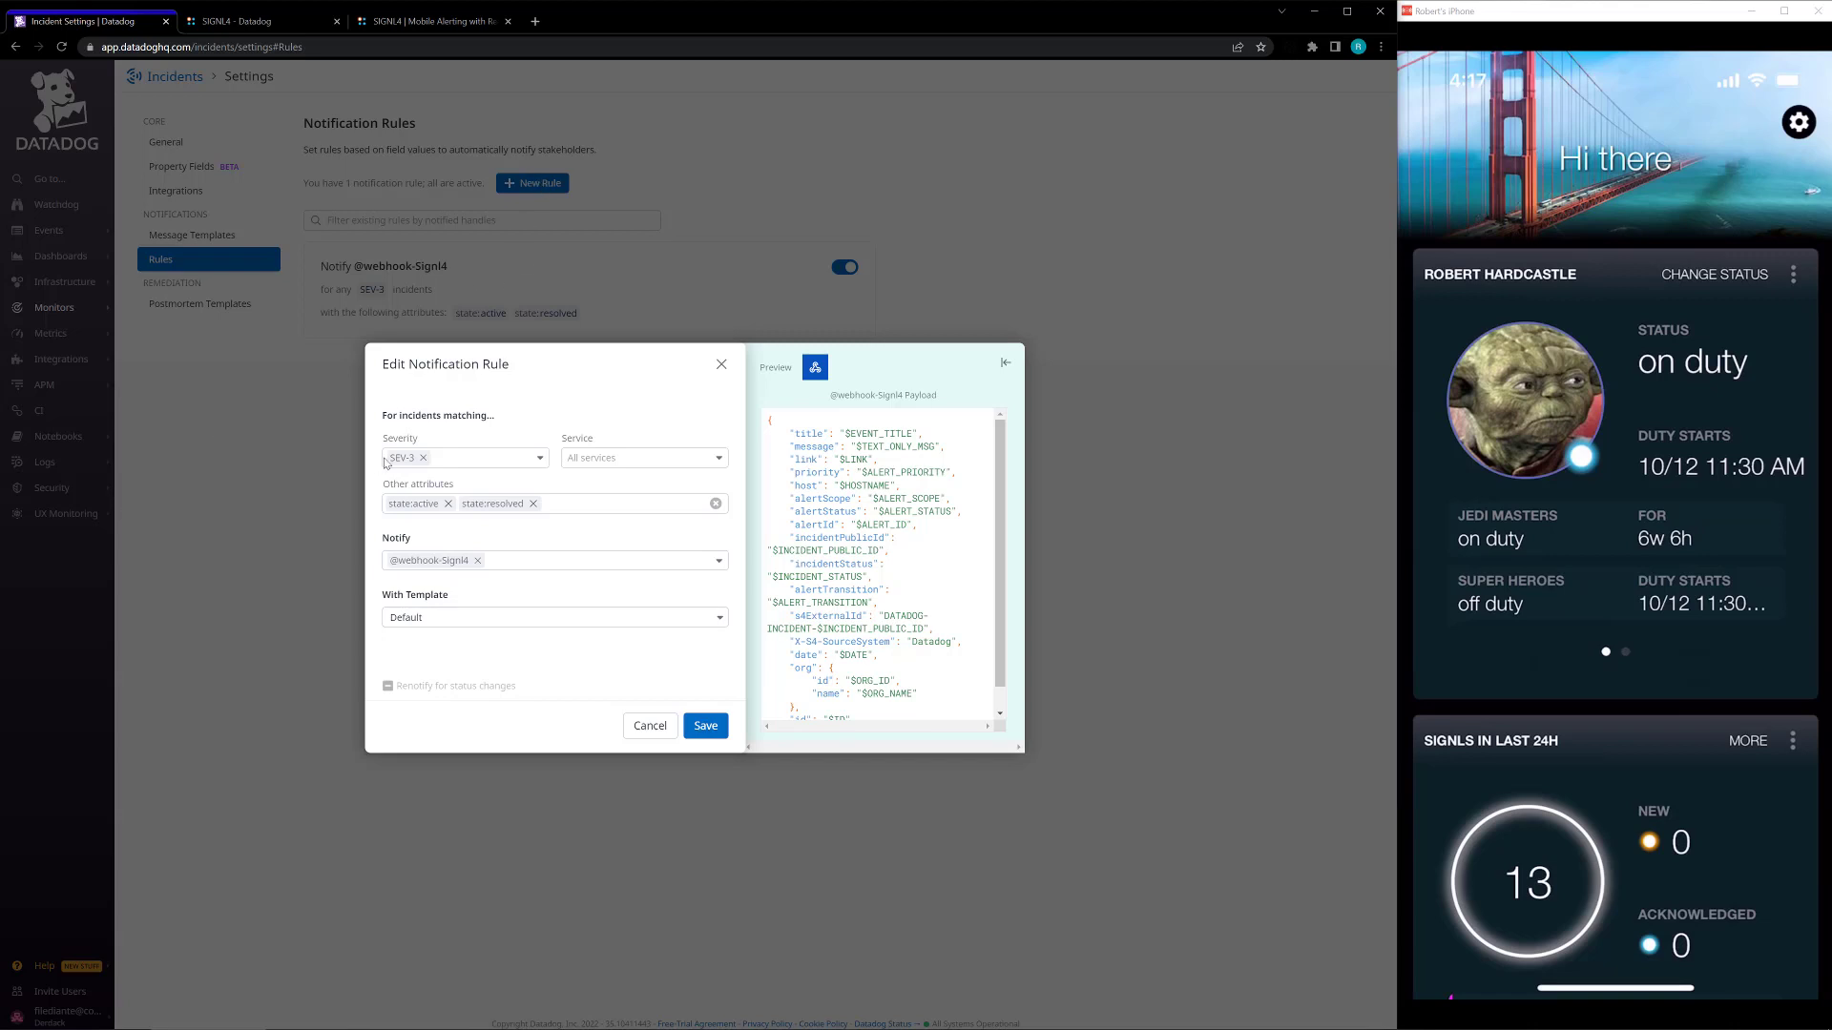
{"action": "left_click", "coordinate": [500, 462]}
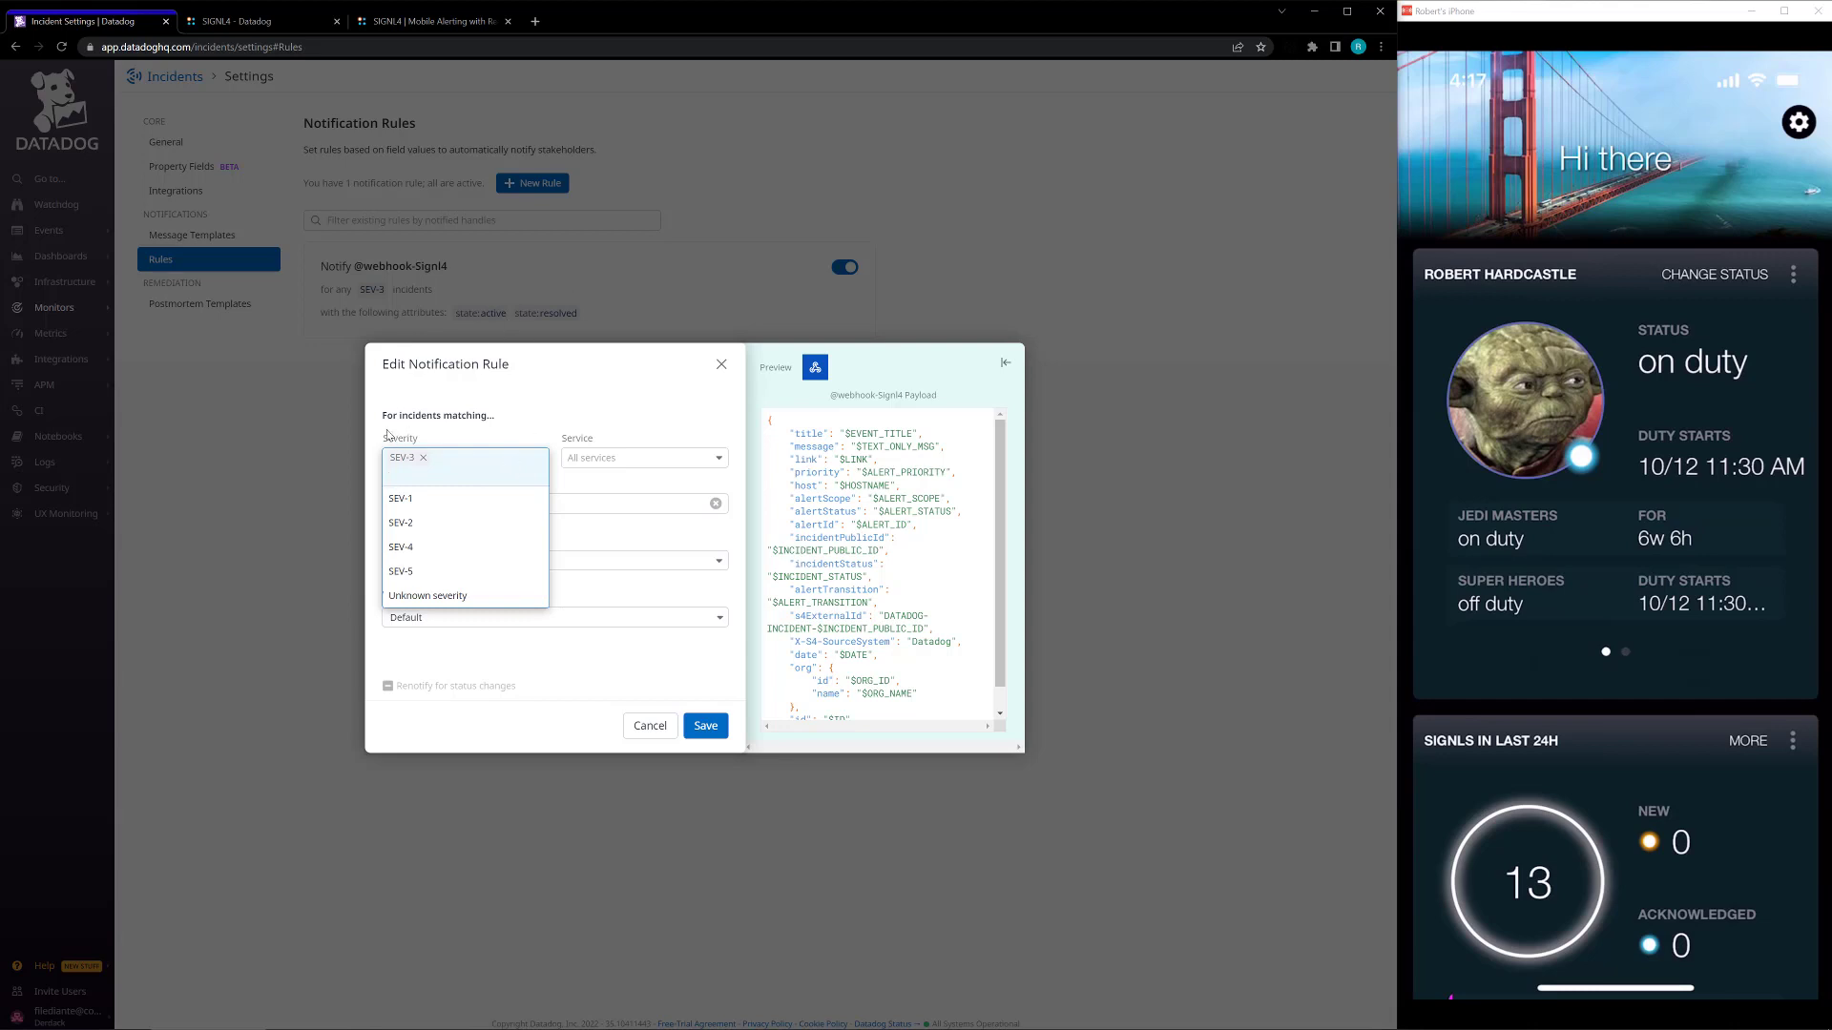
Step: Add SEV-1, SEV-2, SEV-4, SEV-5 and Unknown severity to the rule's severities
{"action": "left_click", "coordinate": [465, 500]}
{"action": "left_click", "coordinate": [467, 500]}
{"action": "left_click", "coordinate": [467, 502]}
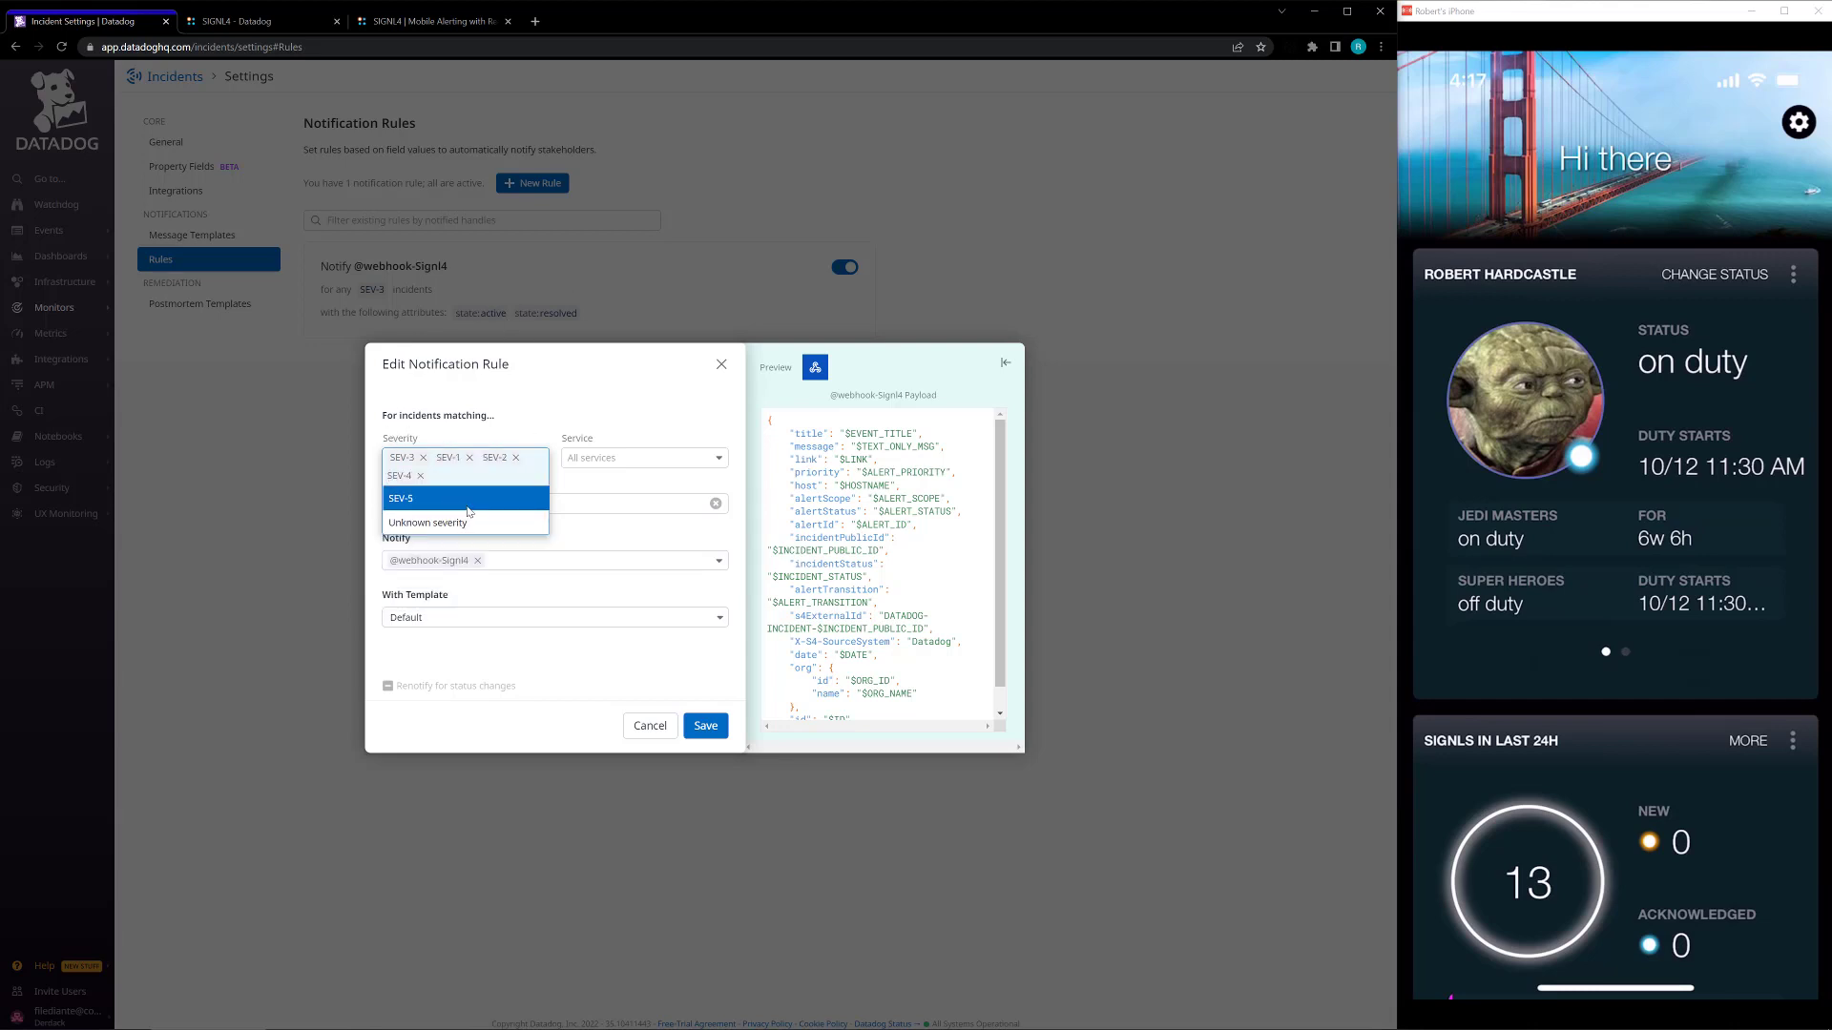
{"action": "left_click", "coordinate": [467, 506]}
{"action": "left_click", "coordinate": [467, 505]}
{"action": "left_click", "coordinate": [605, 688]}
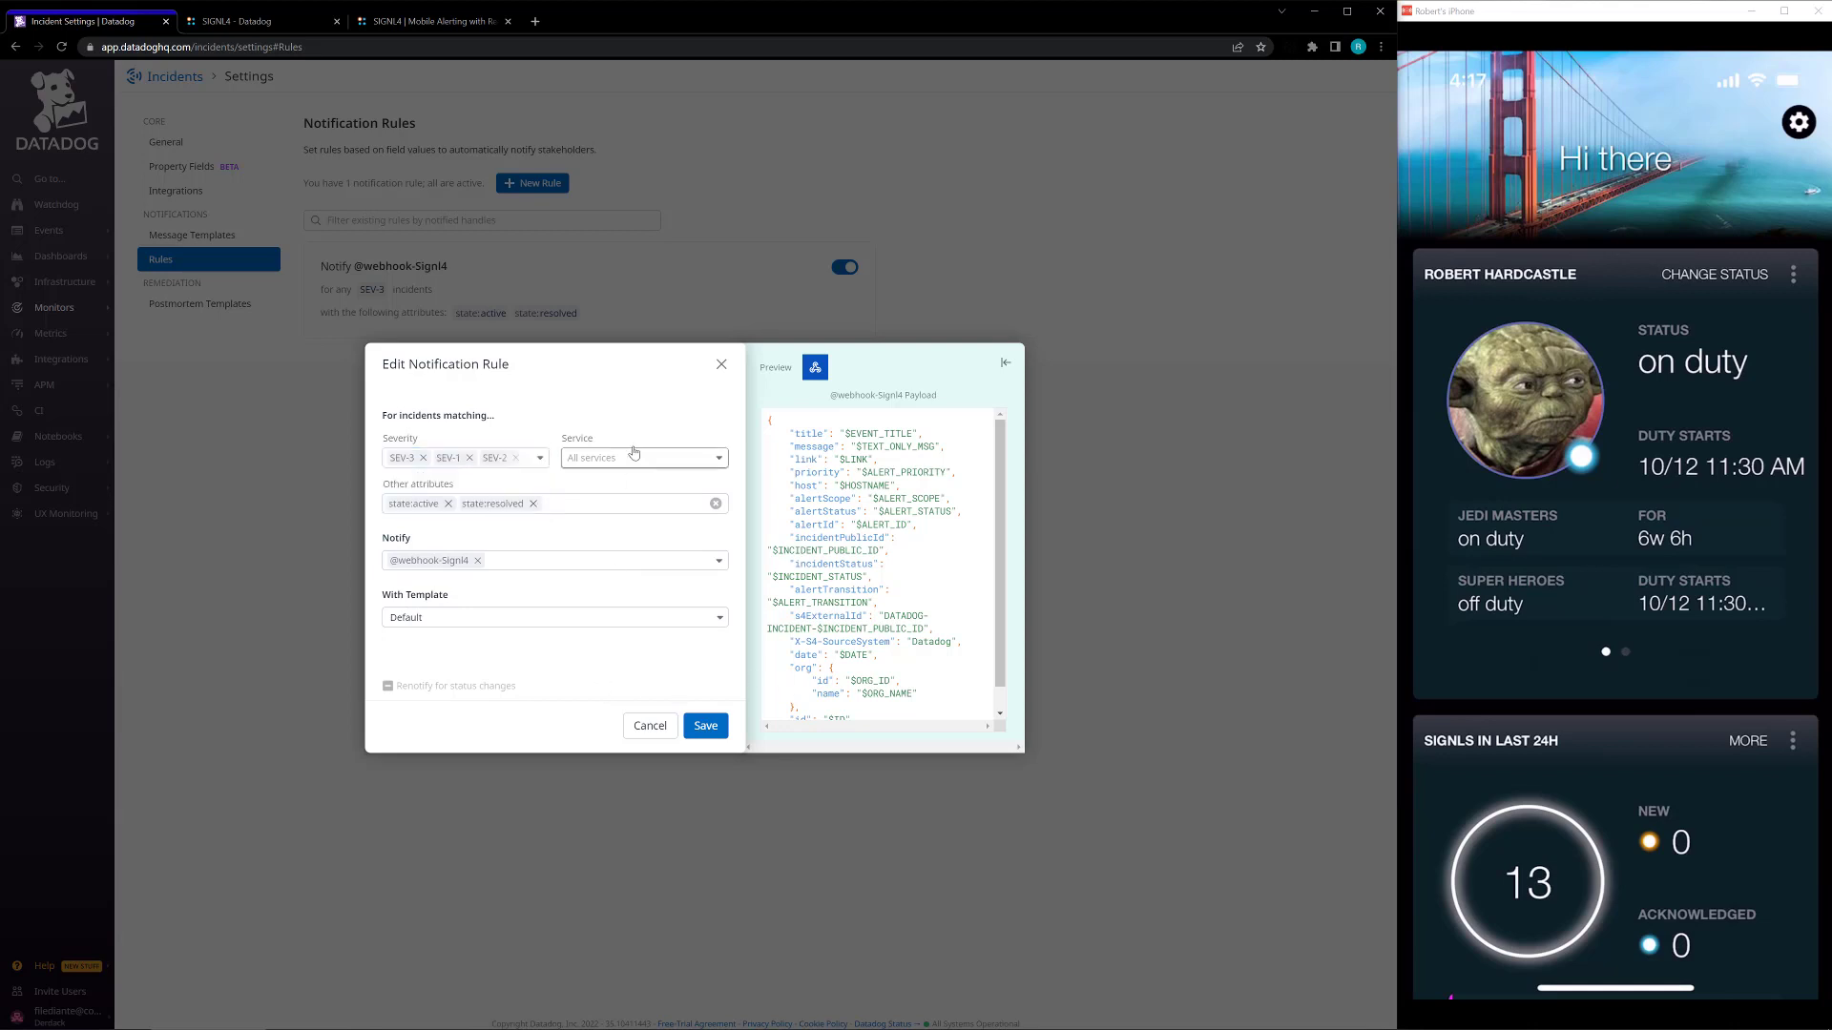
Step: Keep Service as All services, leave recipients unchanged, and save the notification rule
{"action": "left_click", "coordinate": [633, 456]}
{"action": "type", "text": "a"}
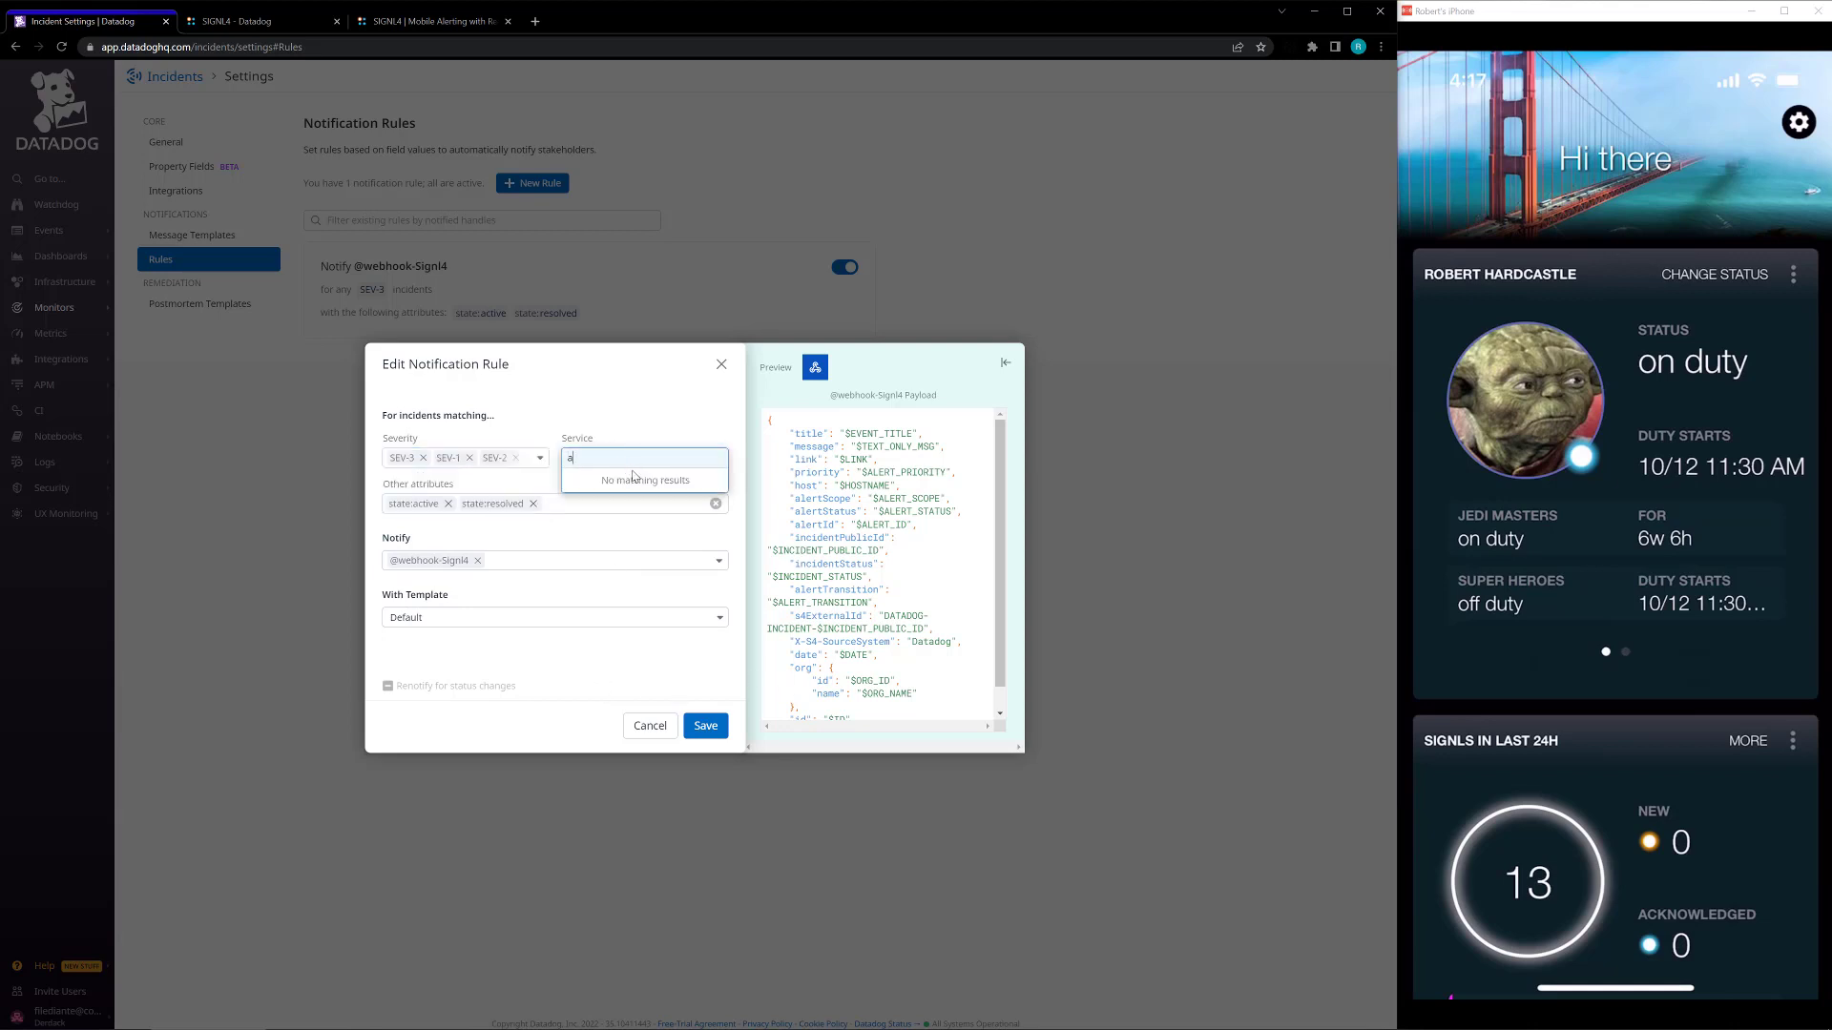
{"action": "key", "text": "BackSpace"}
{"action": "key", "text": "Escape"}
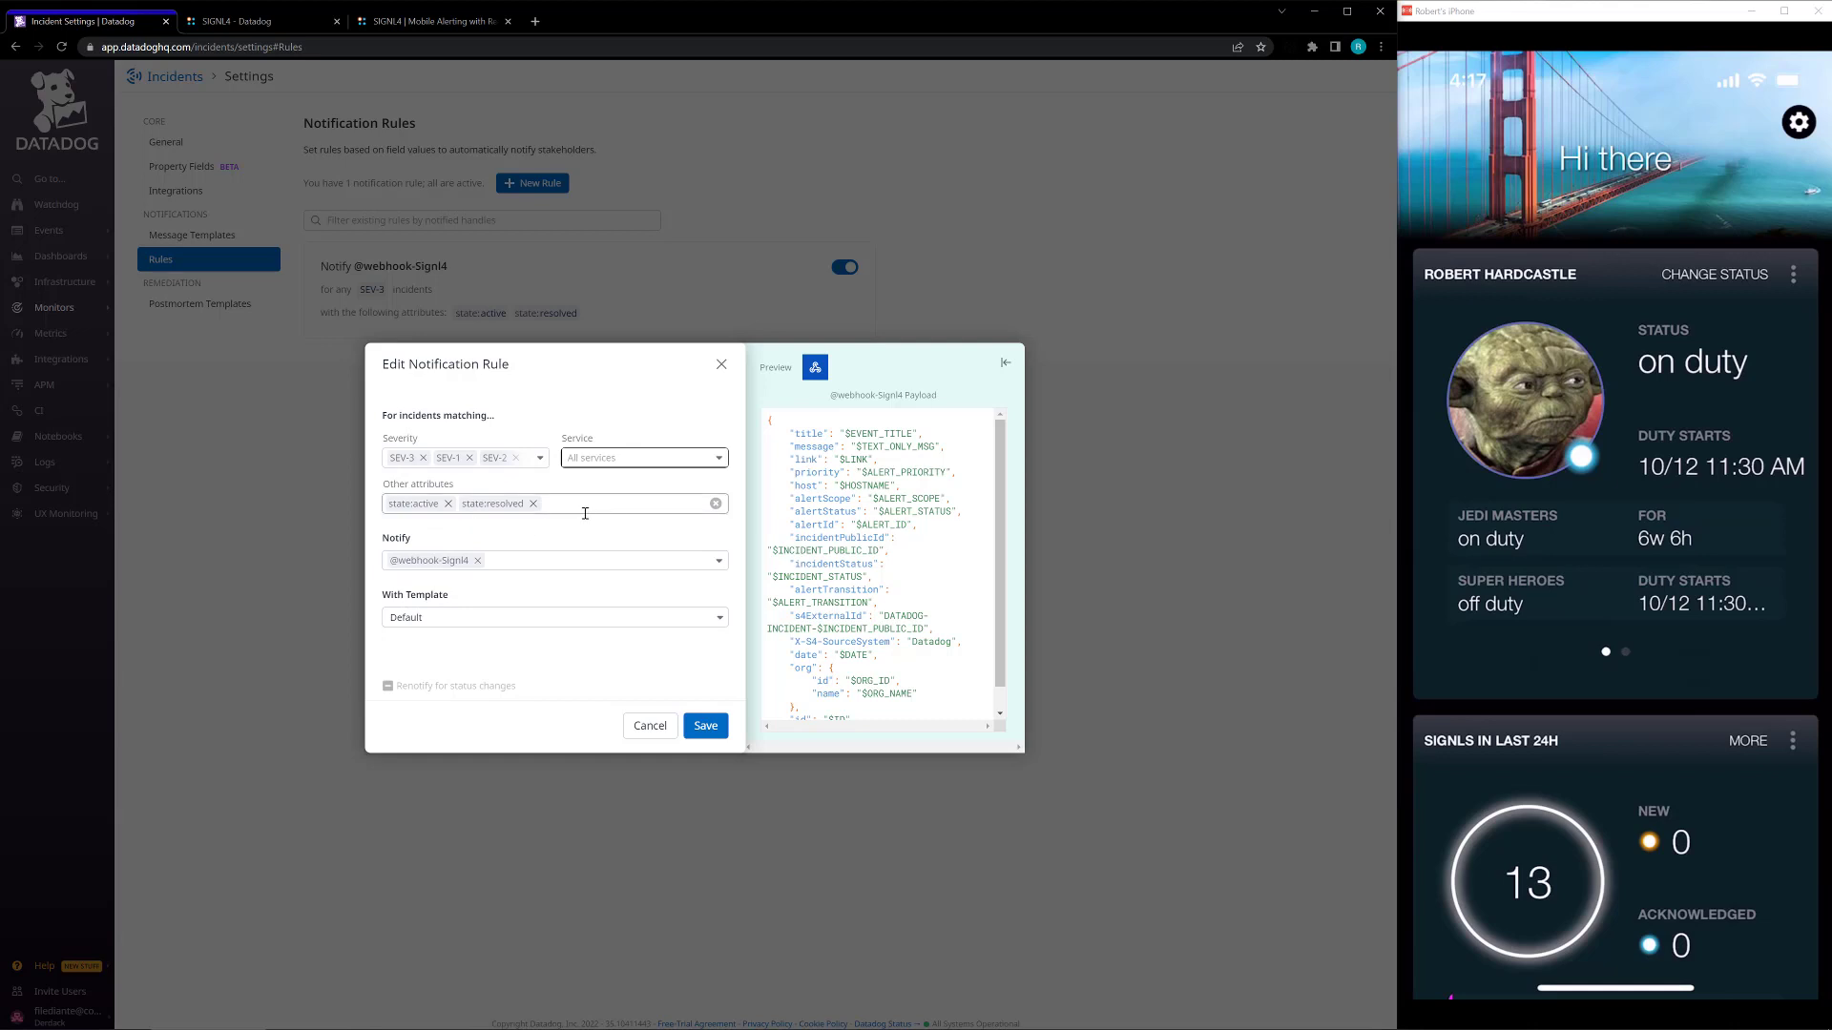
{"action": "left_click", "coordinate": [576, 565]}
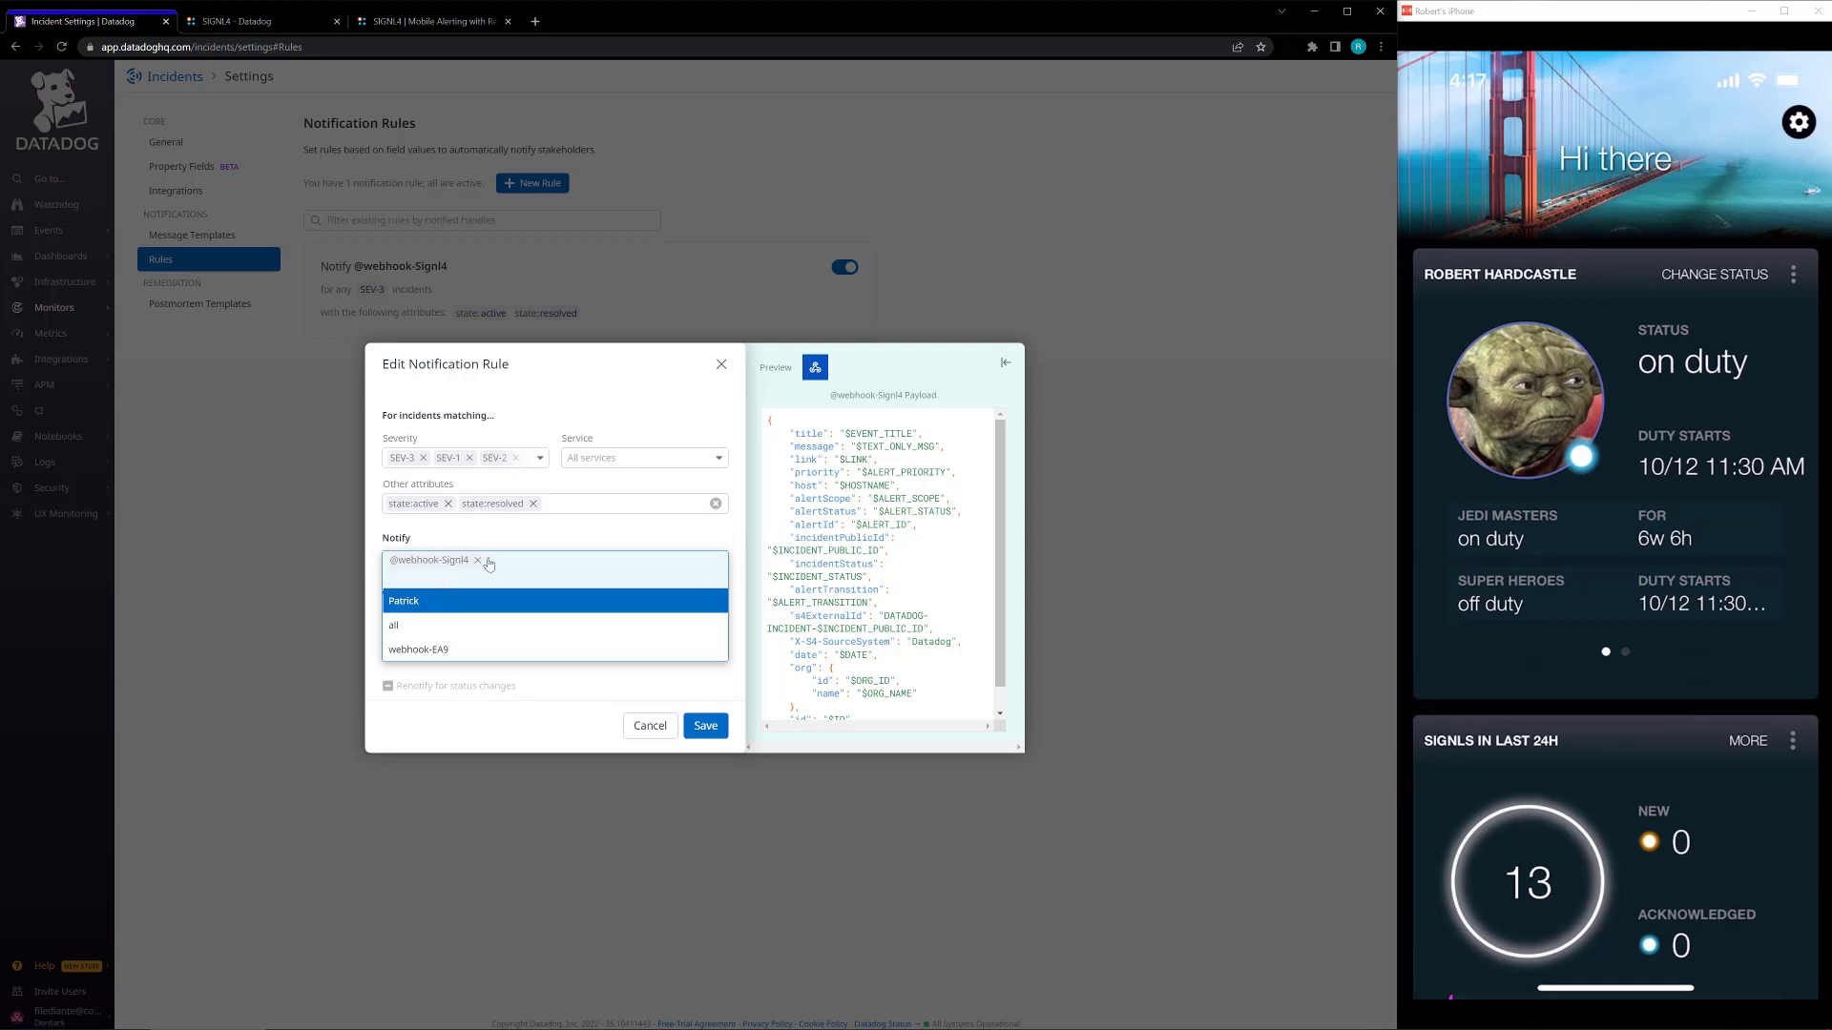
{"action": "left_click", "coordinate": [535, 531]}
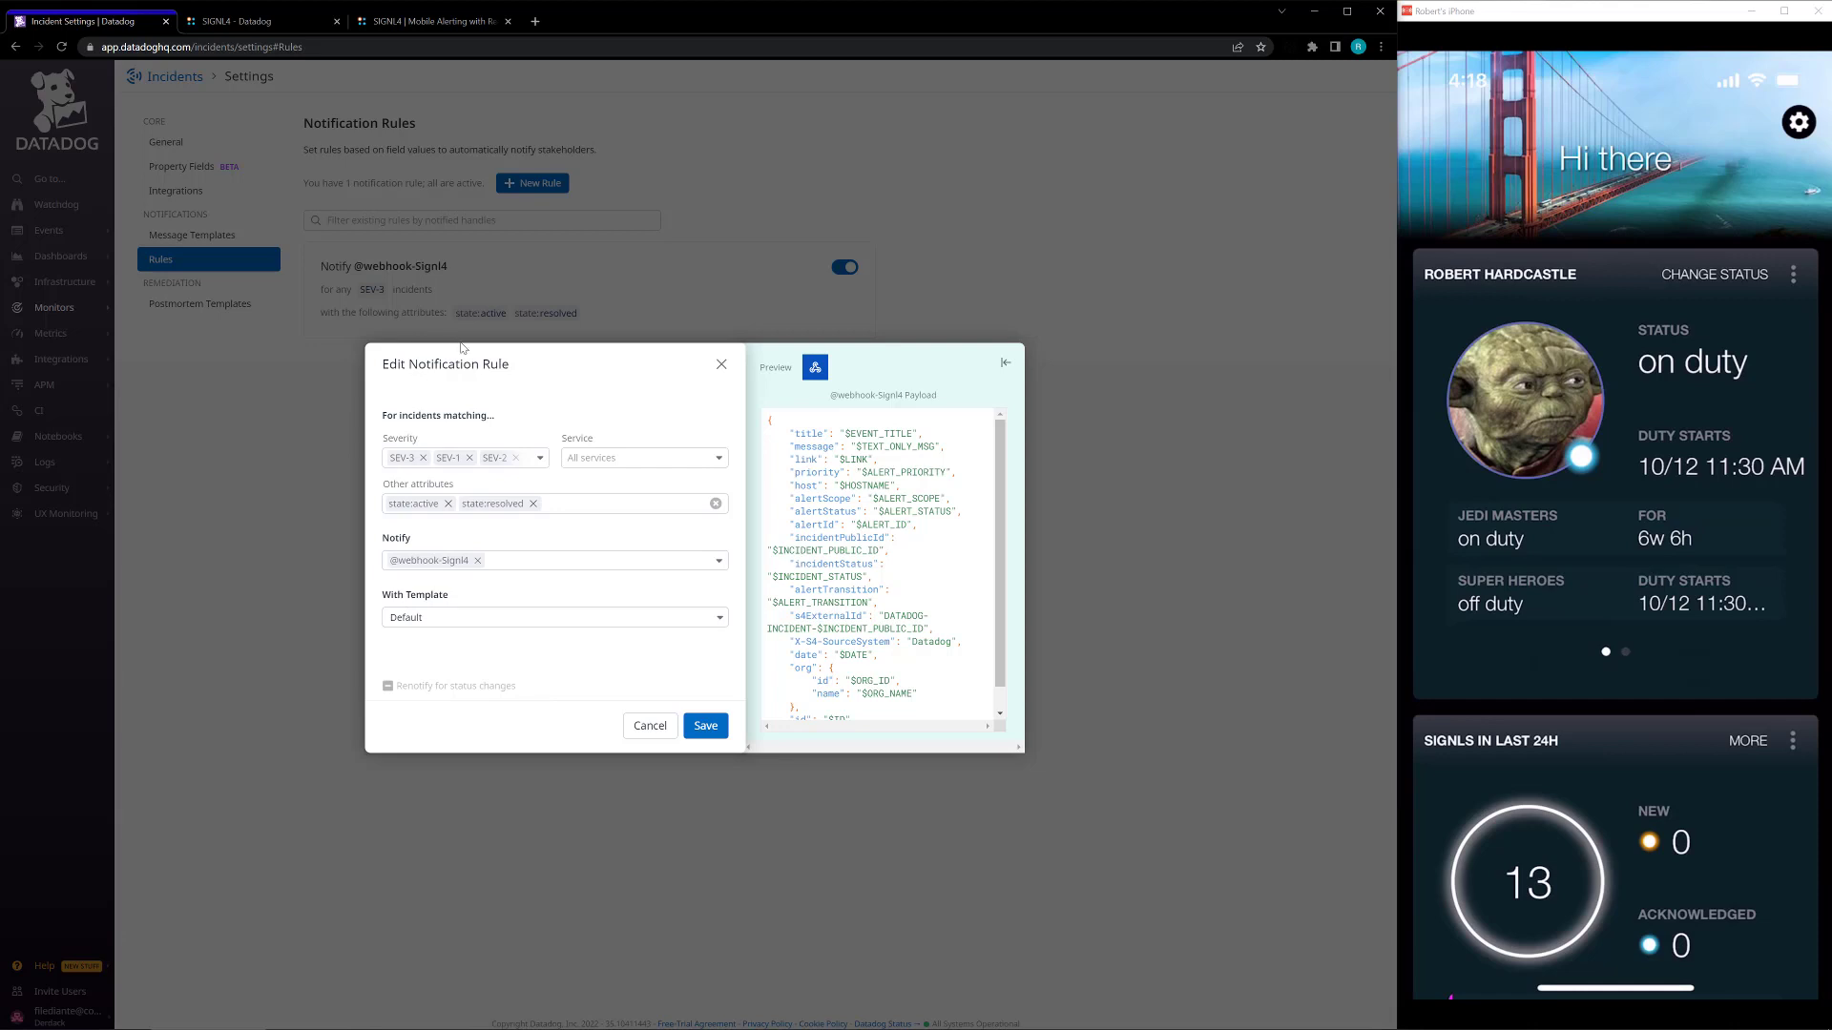
{"action": "left_click", "coordinate": [697, 729]}
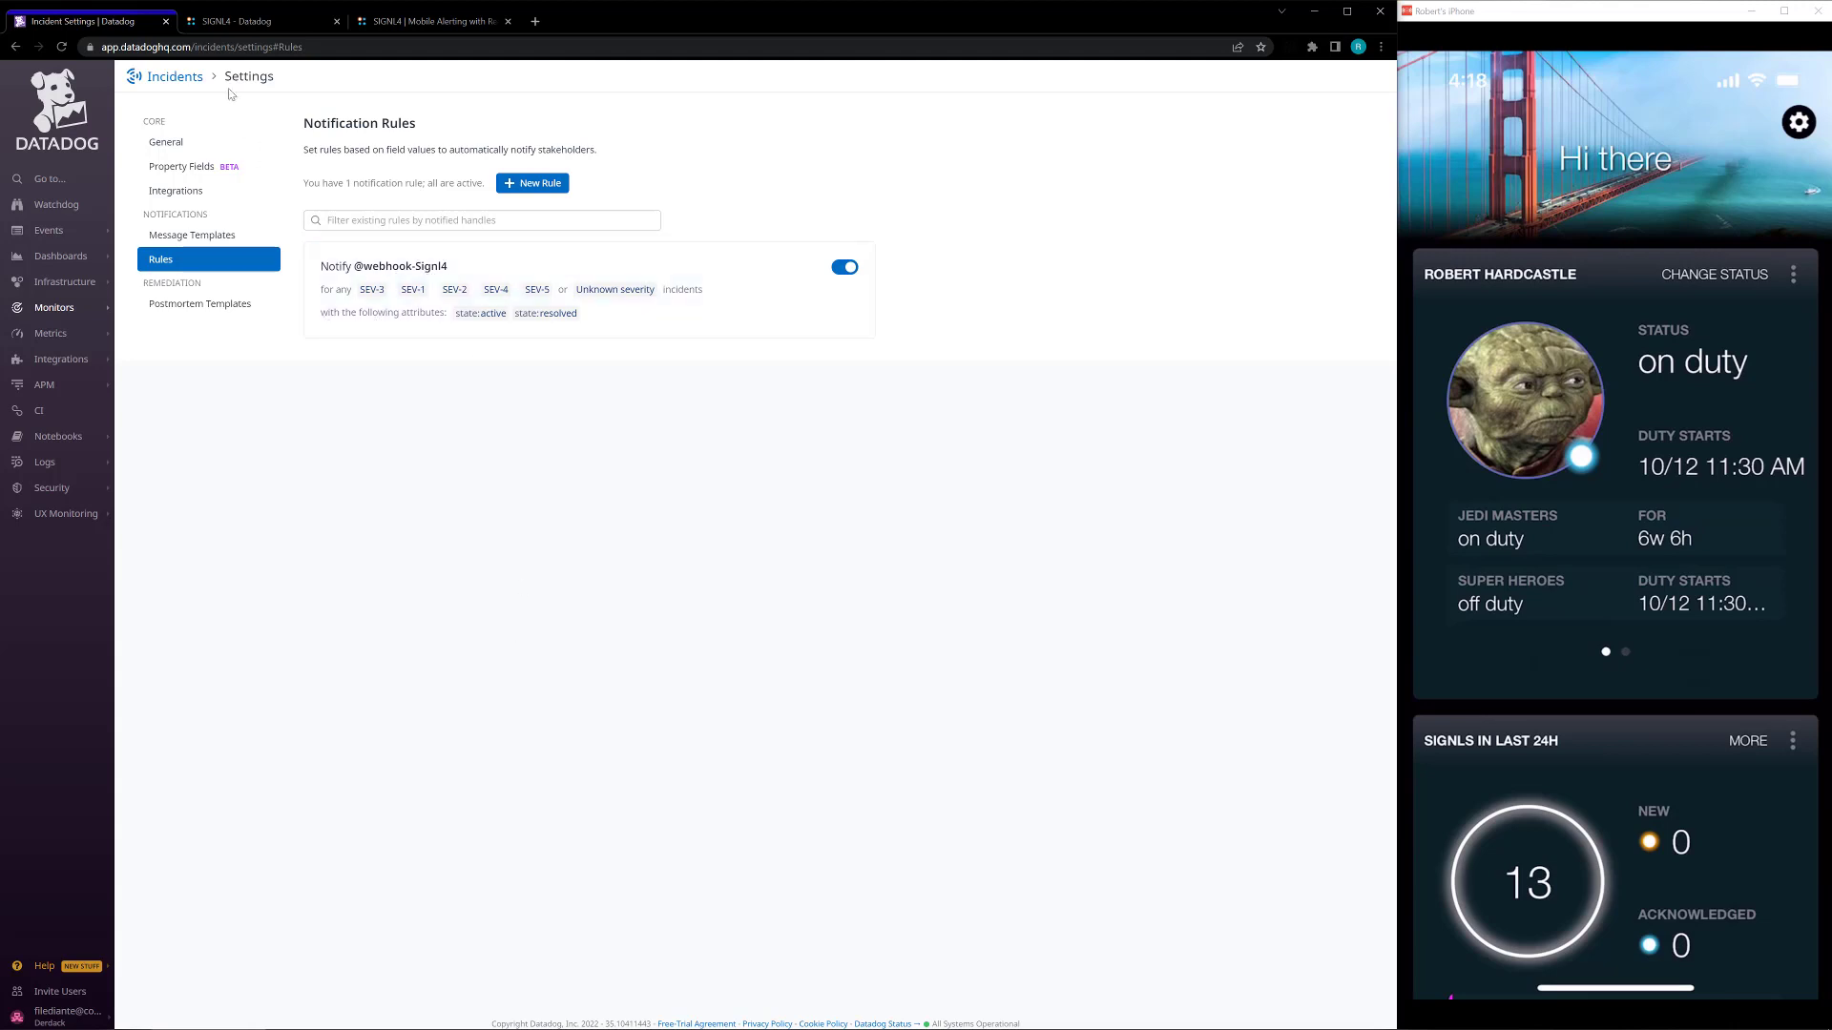
{"action": "left_click", "coordinate": [226, 26]}
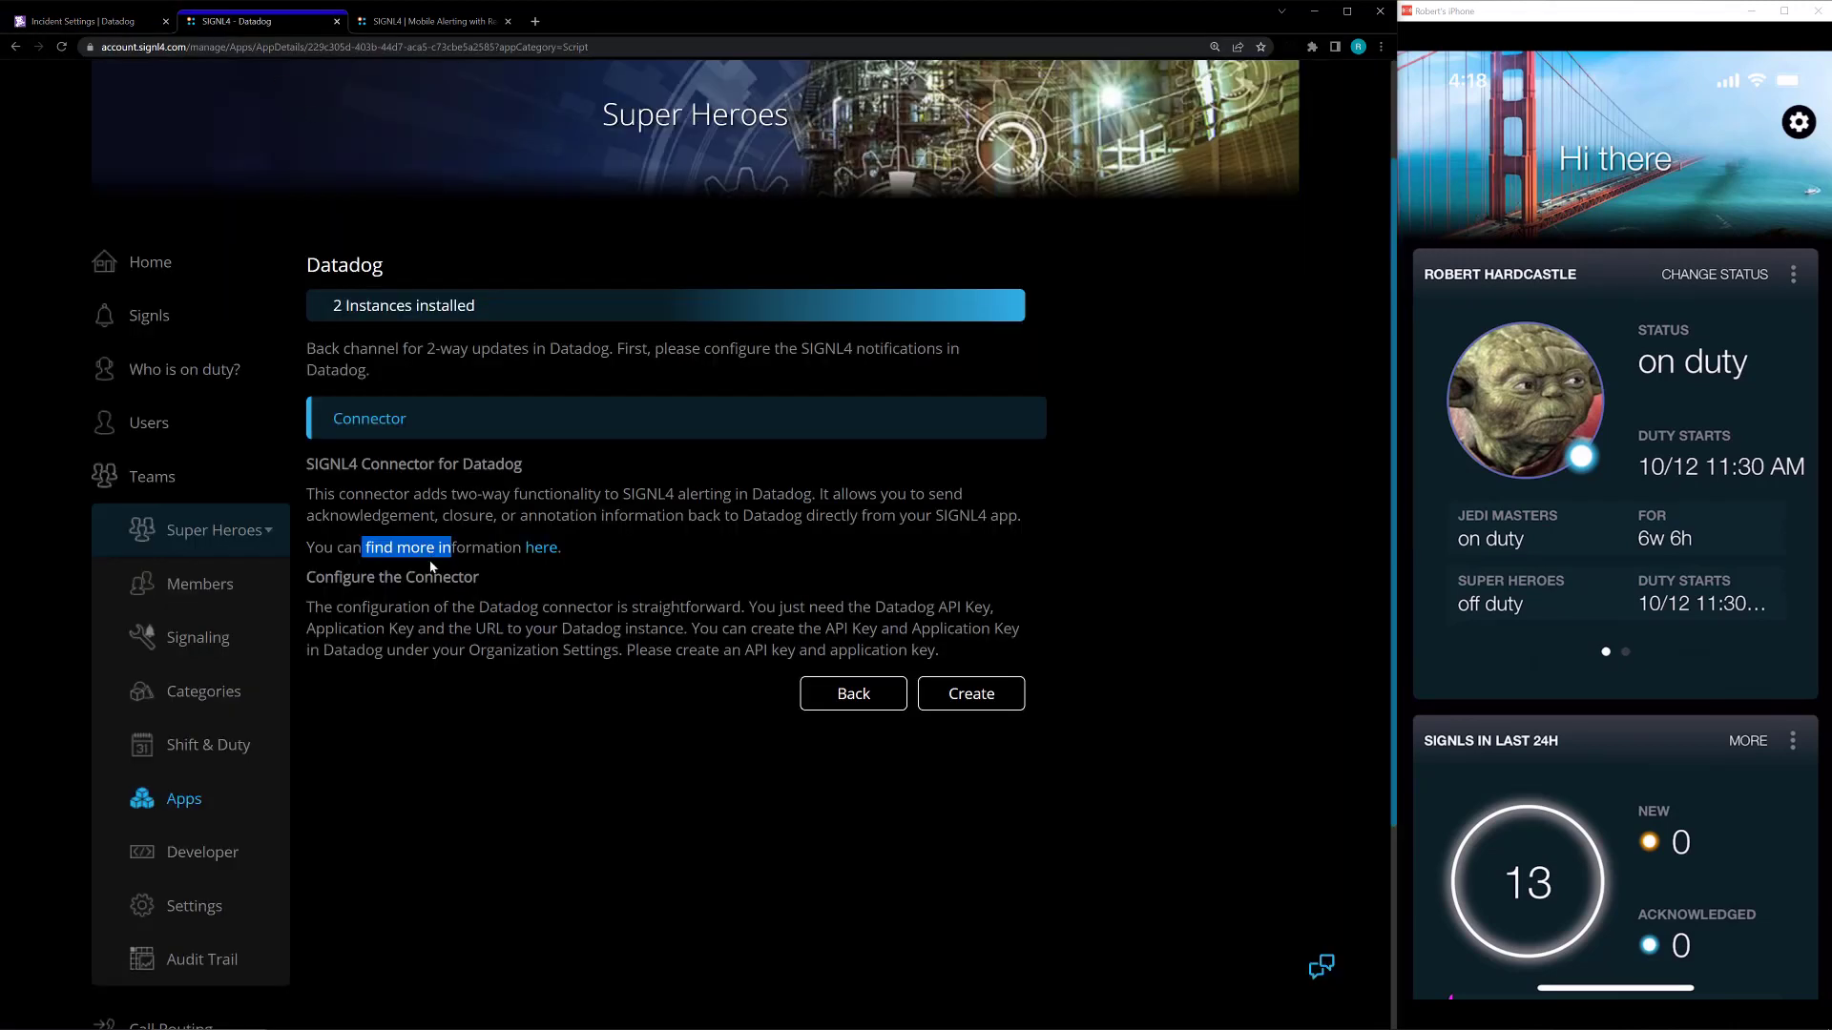
{"action": "left_click", "coordinate": [969, 700]}
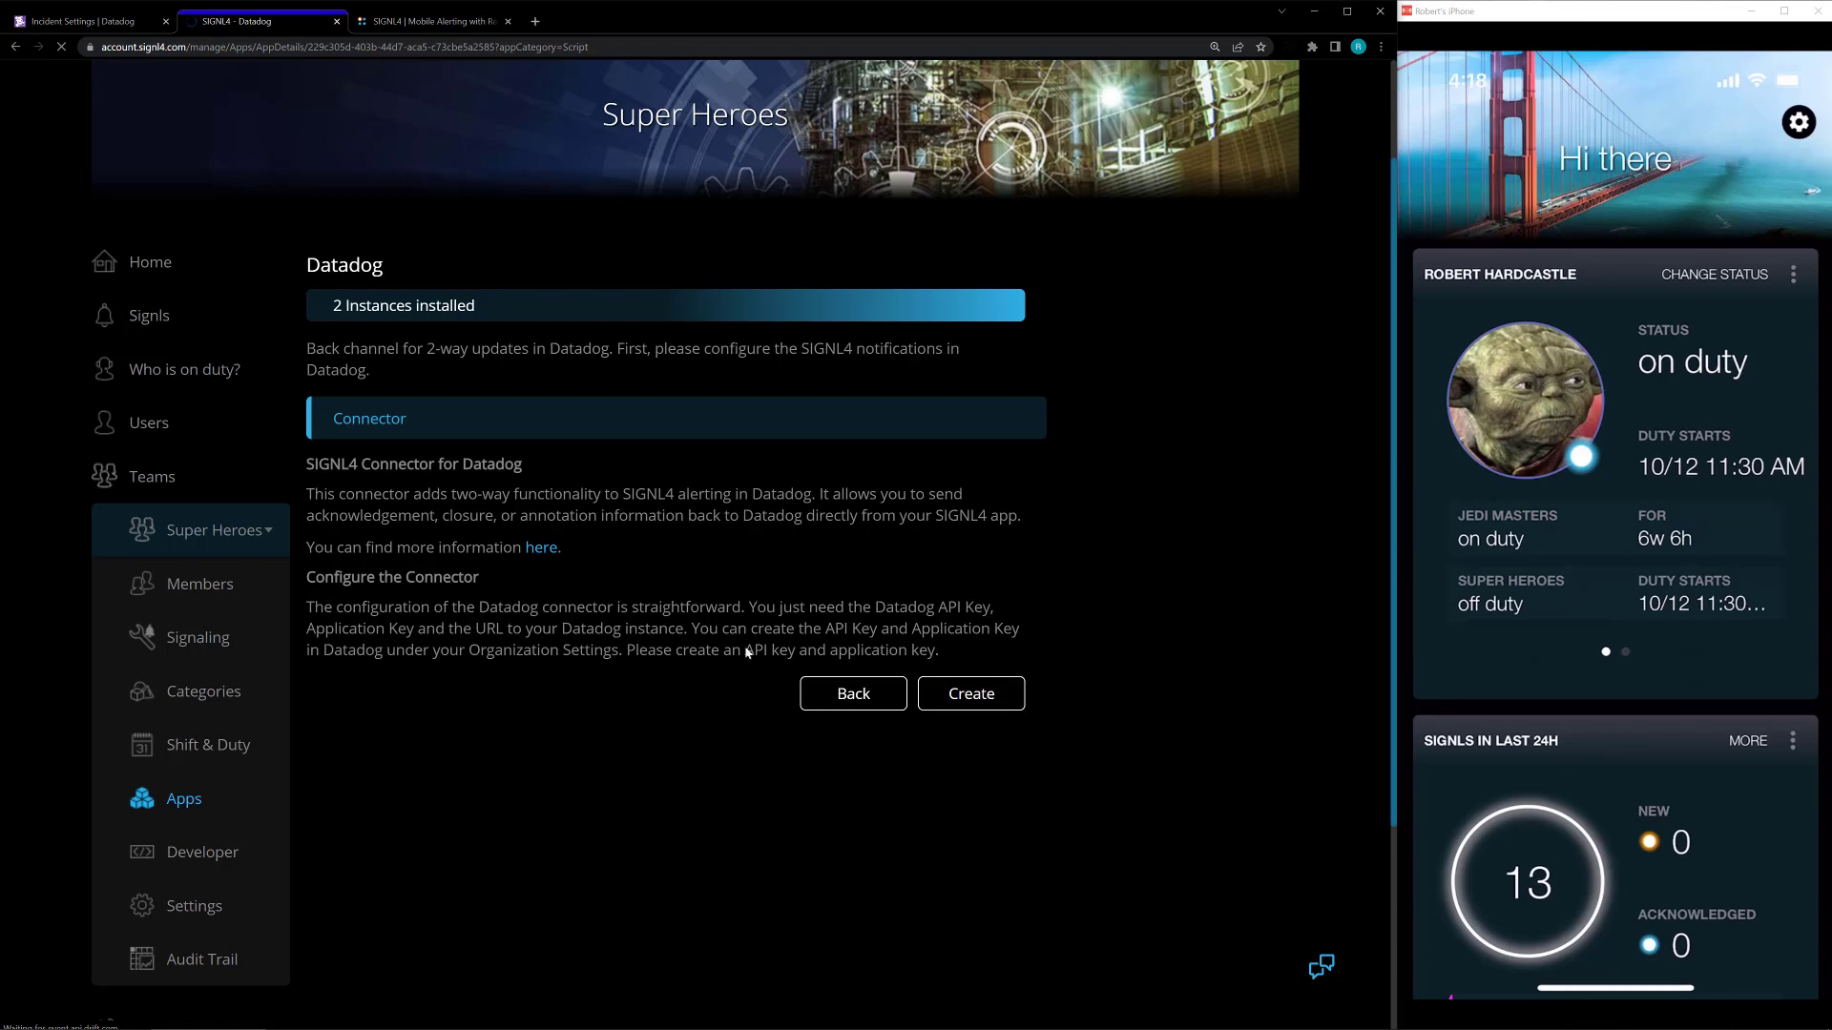
{"action": "scroll", "coordinate": [604, 582], "scroll_direction": "down", "scroll_amount": 2}
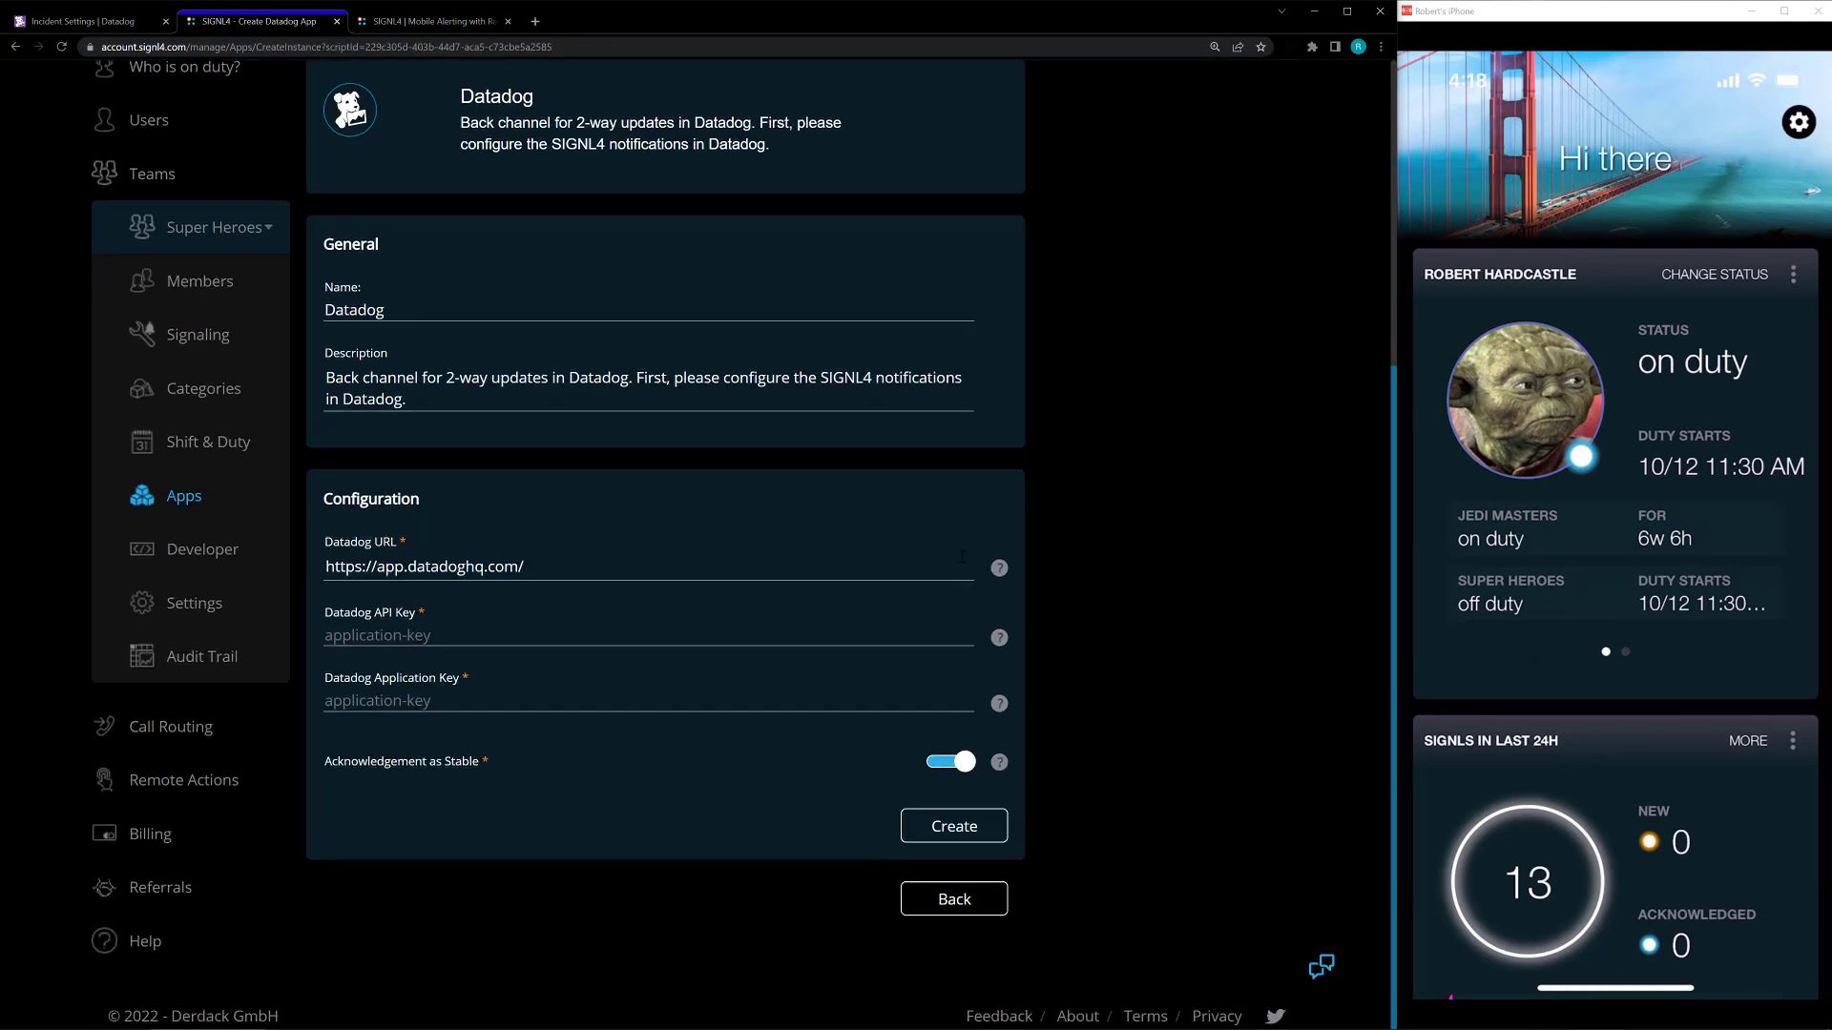
{"action": "triple_click", "coordinate": [579, 567]}
{"action": "key", "text": "Tab"}
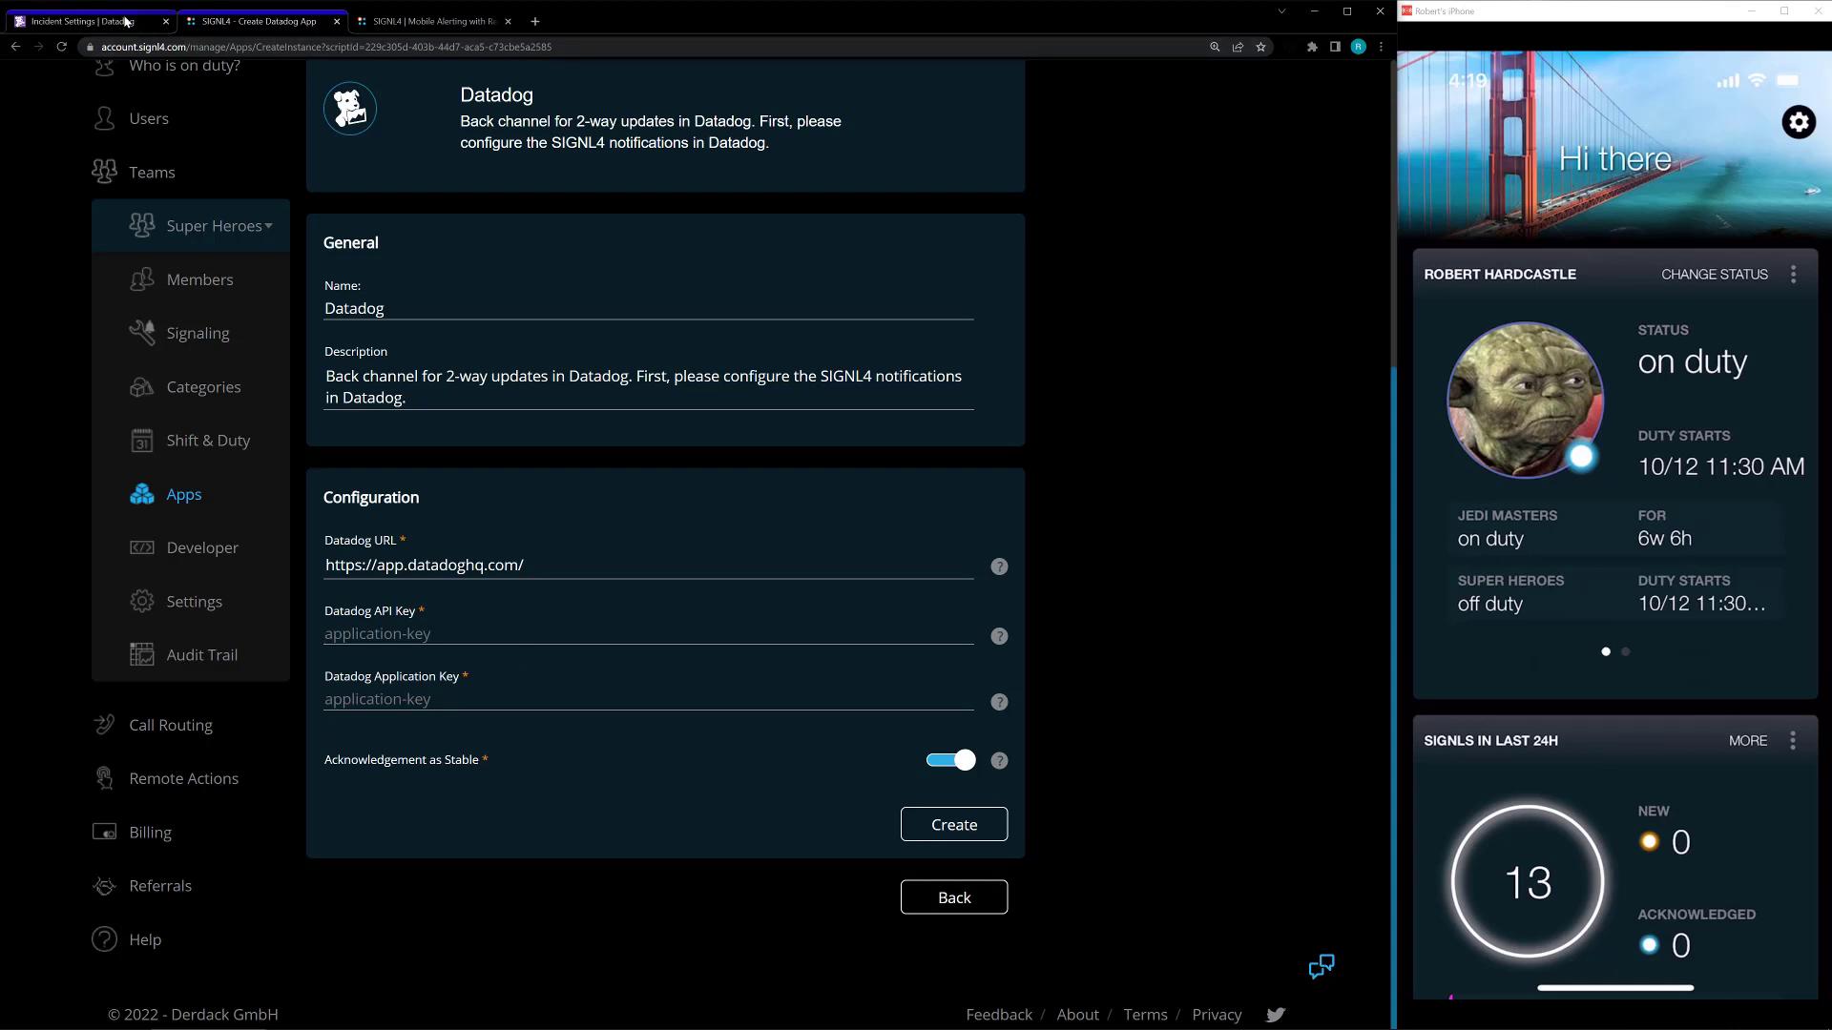
{"action": "left_click", "coordinate": [122, 21]}
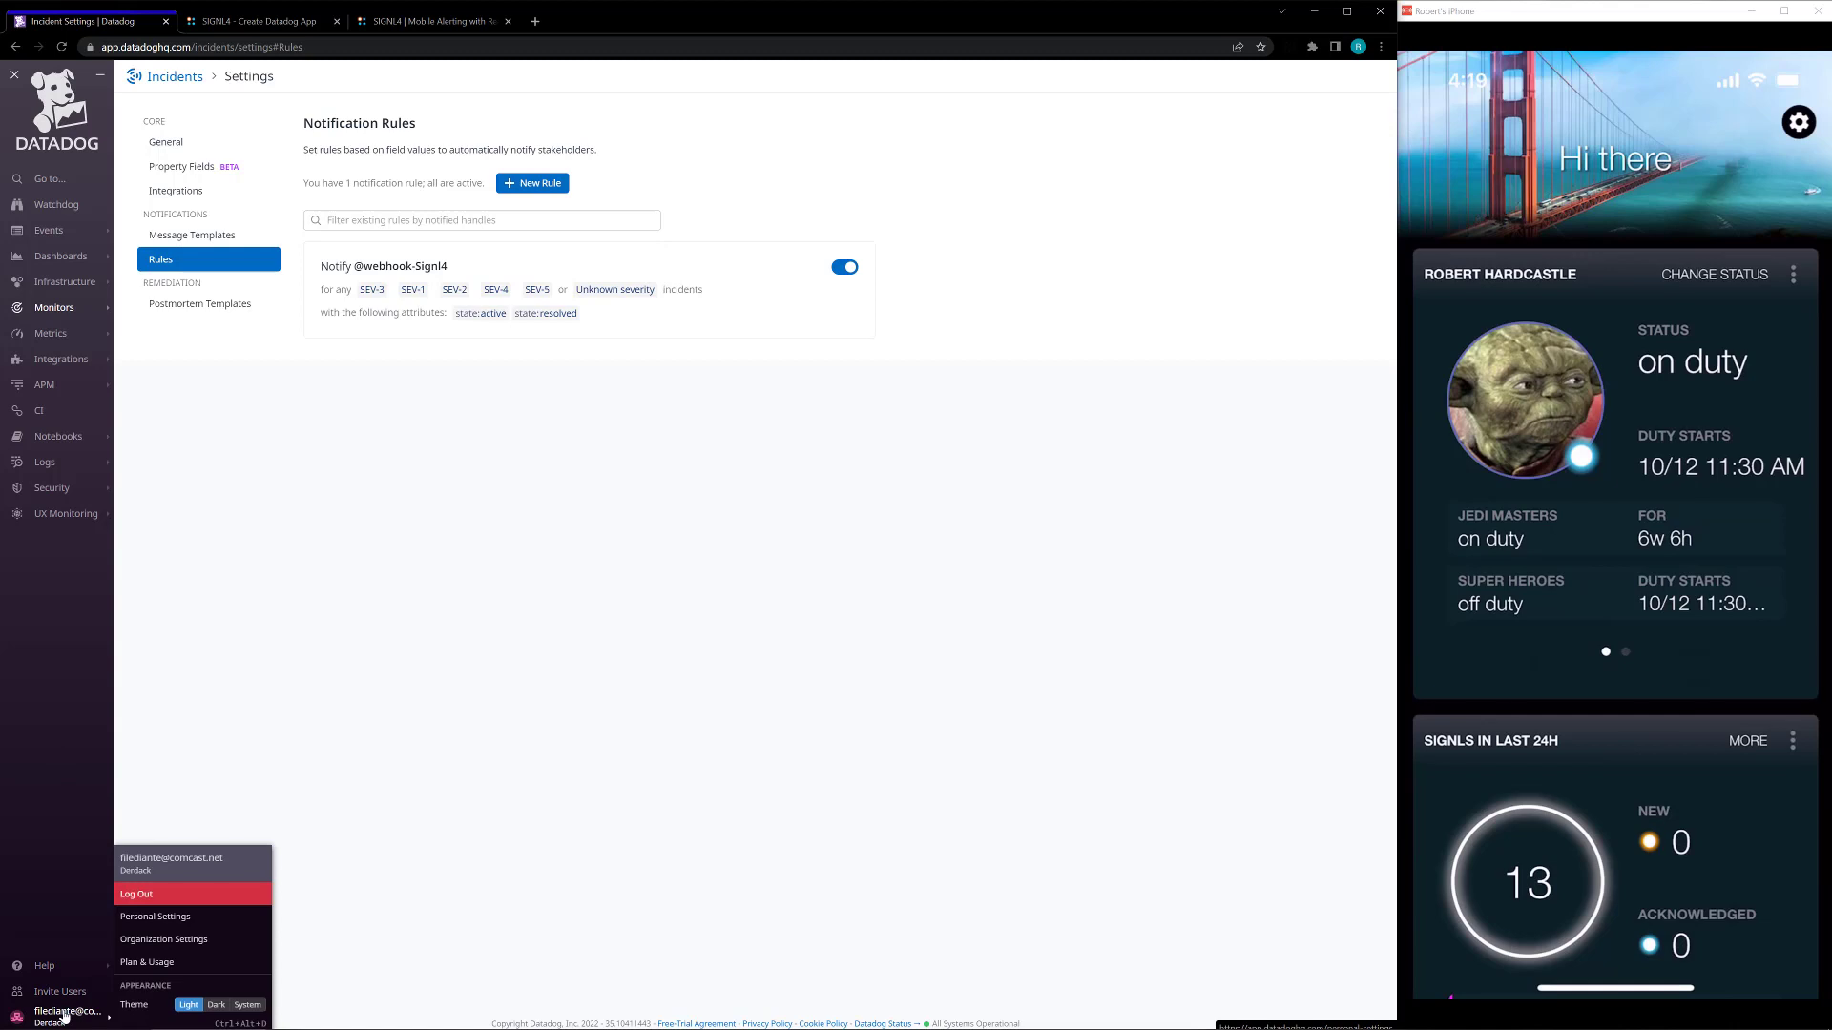
Step: Create a Datadog API key named Signl4 and paste it into SIGNL4's Datadog API Key field
{"action": "left_click", "coordinate": [169, 942]}
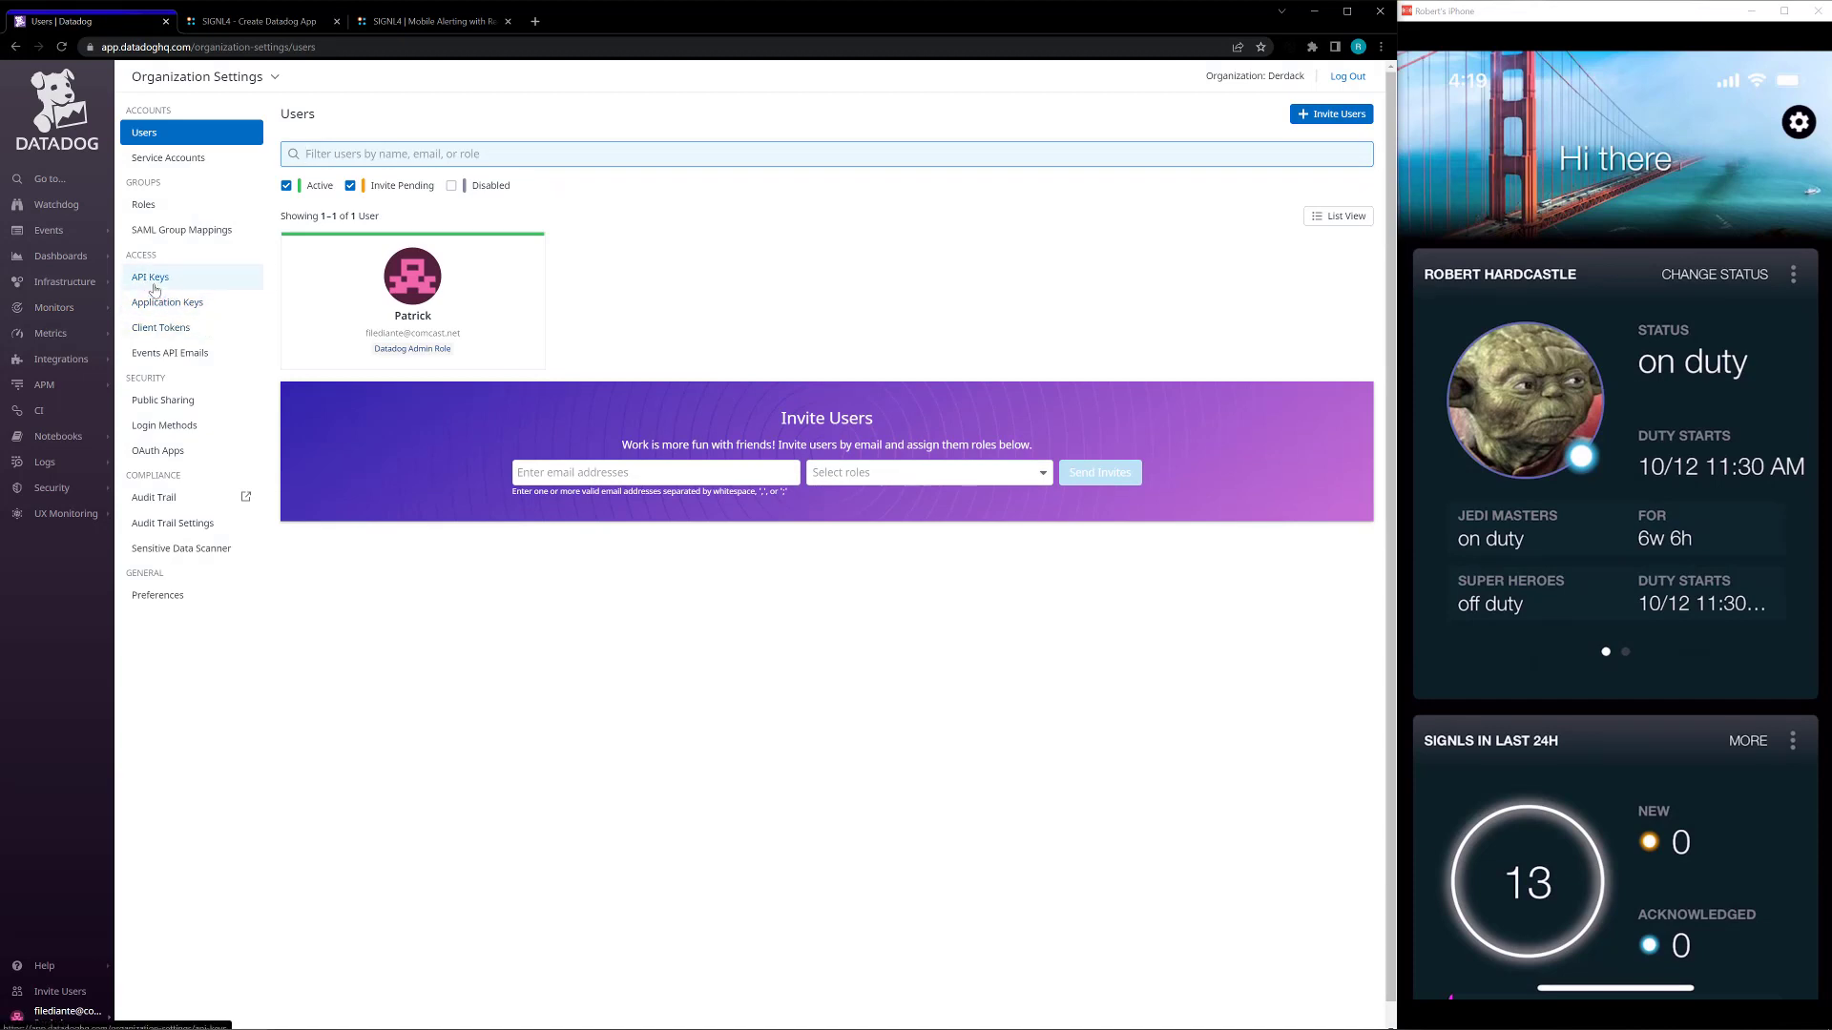
{"action": "left_click", "coordinate": [152, 281]}
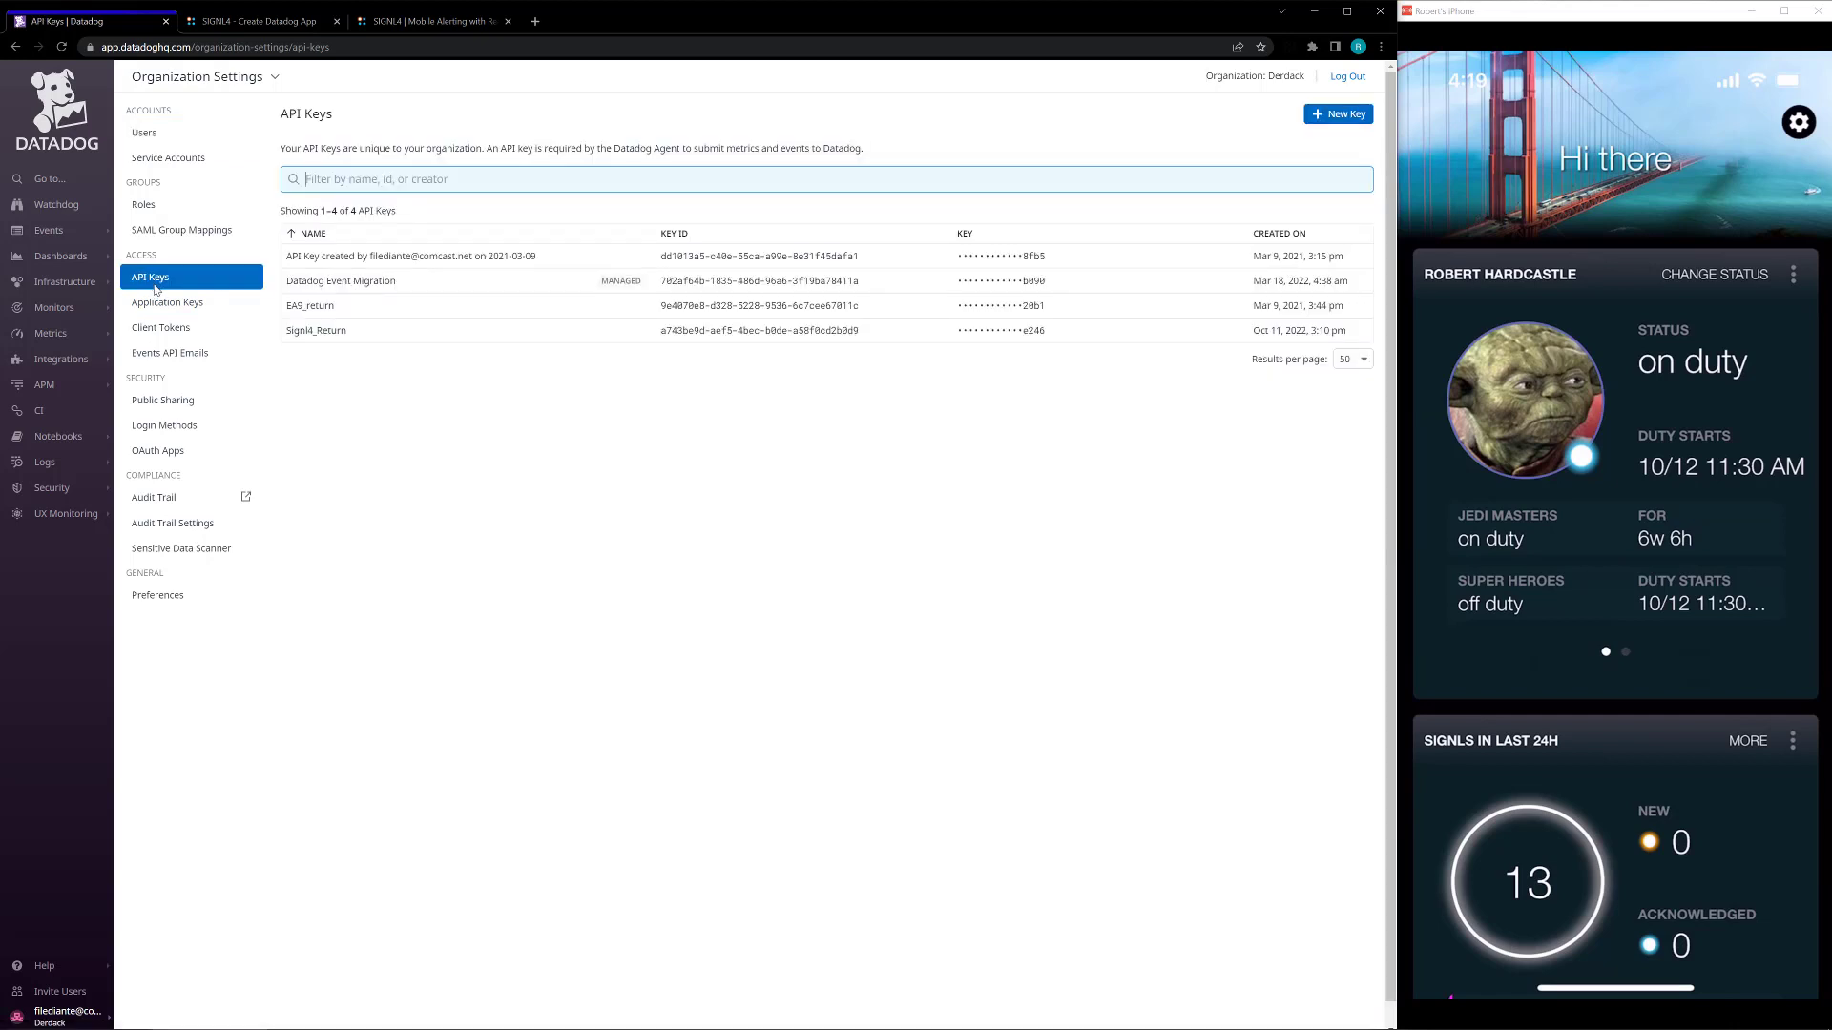
{"action": "left_click", "coordinate": [1336, 115]}
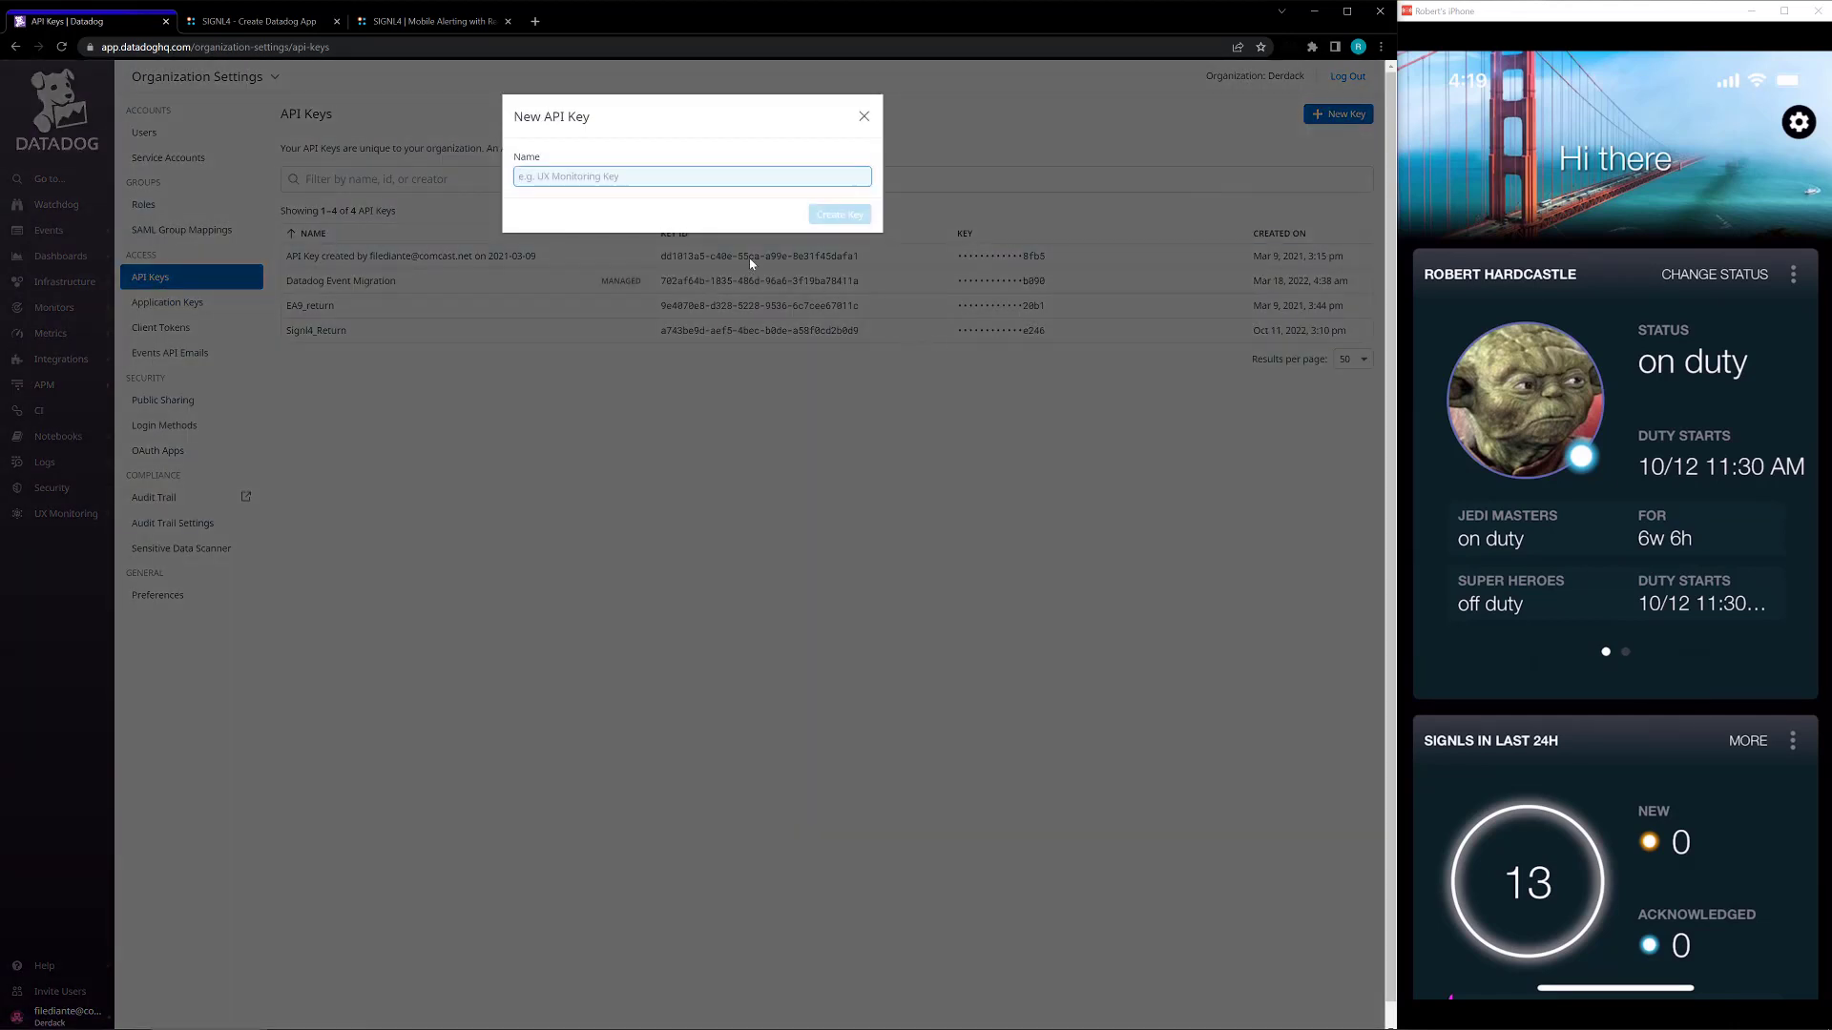
{"action": "type", "text": "Signl4"}
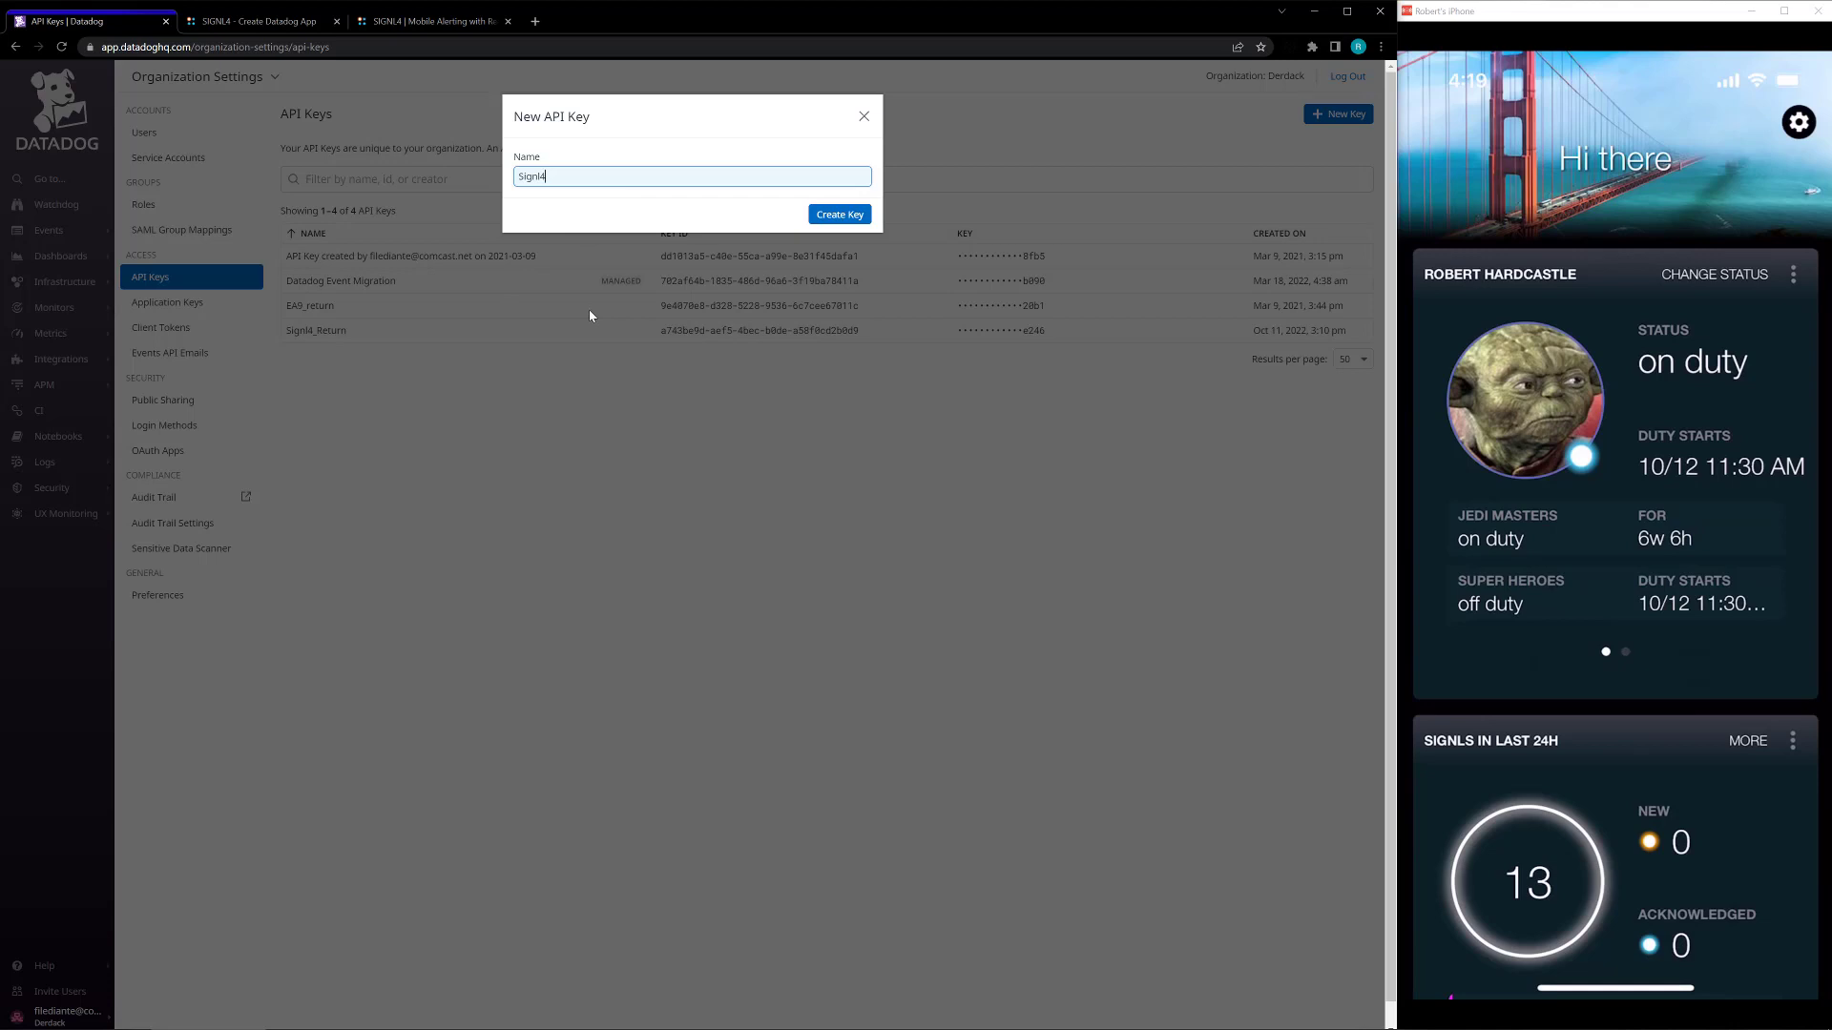
{"action": "left_click", "coordinate": [831, 216]}
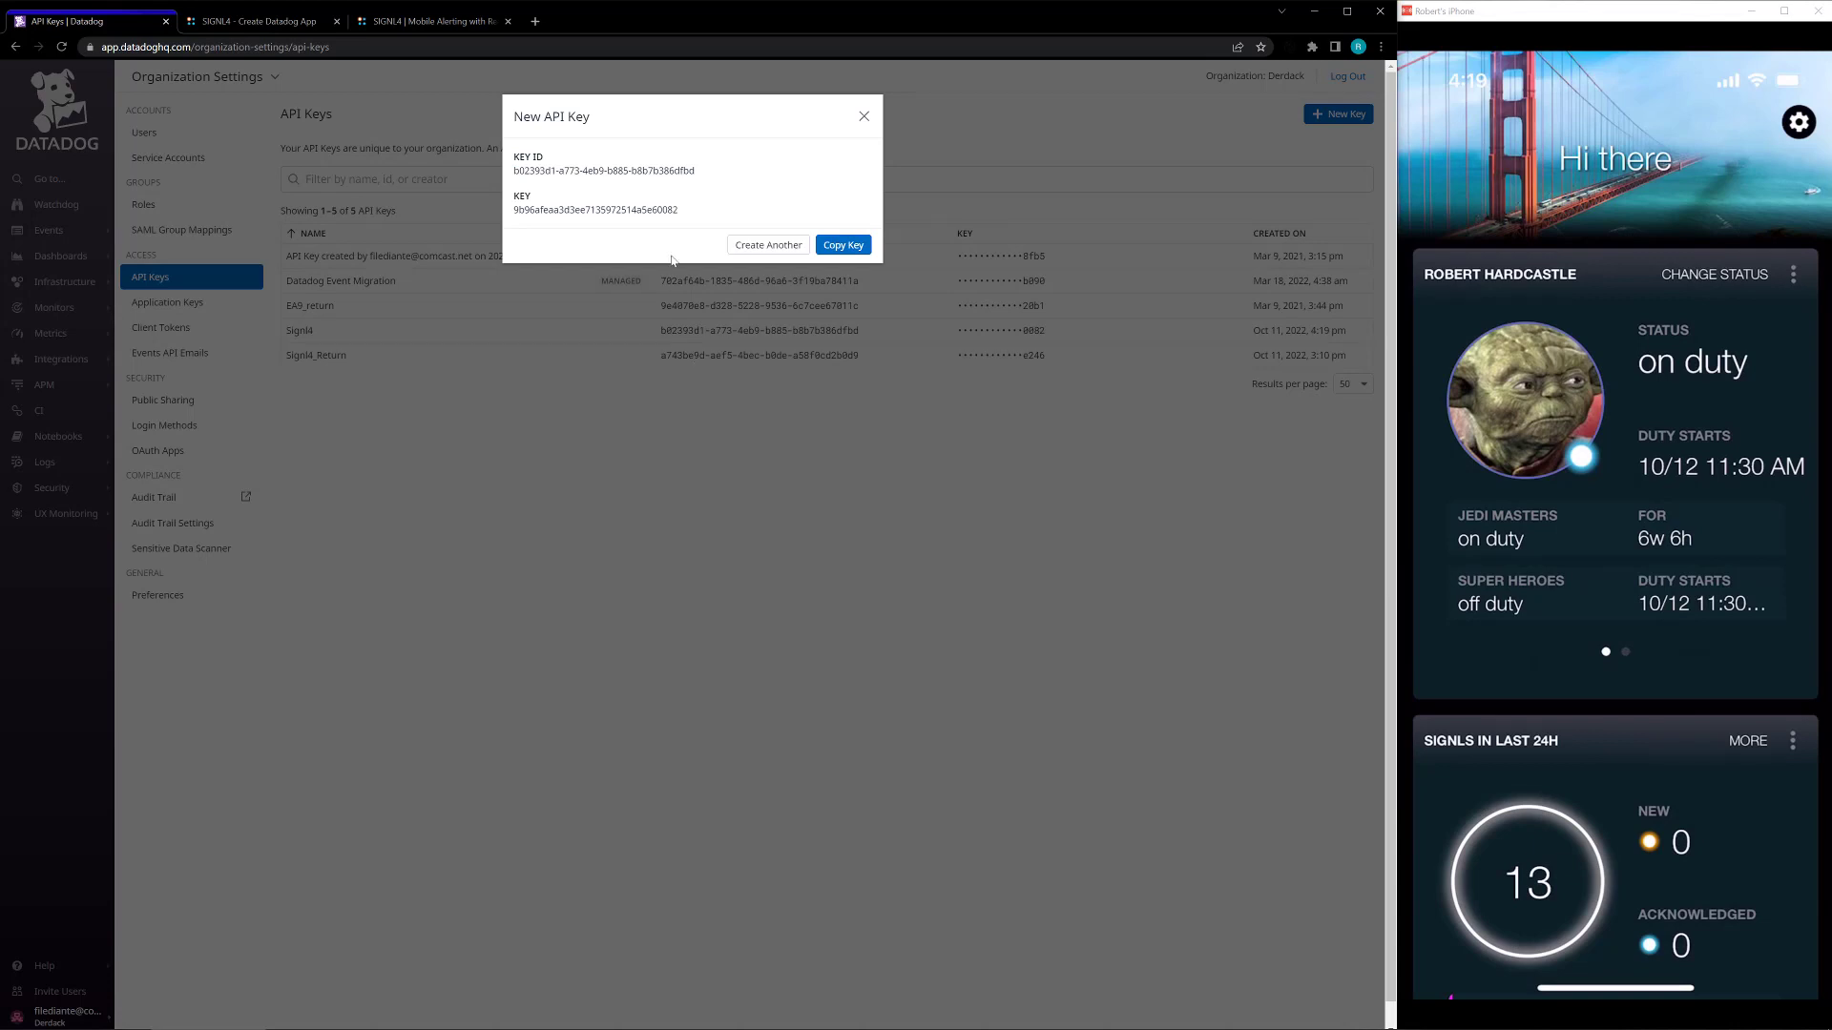
{"action": "left_click", "coordinate": [849, 245]}
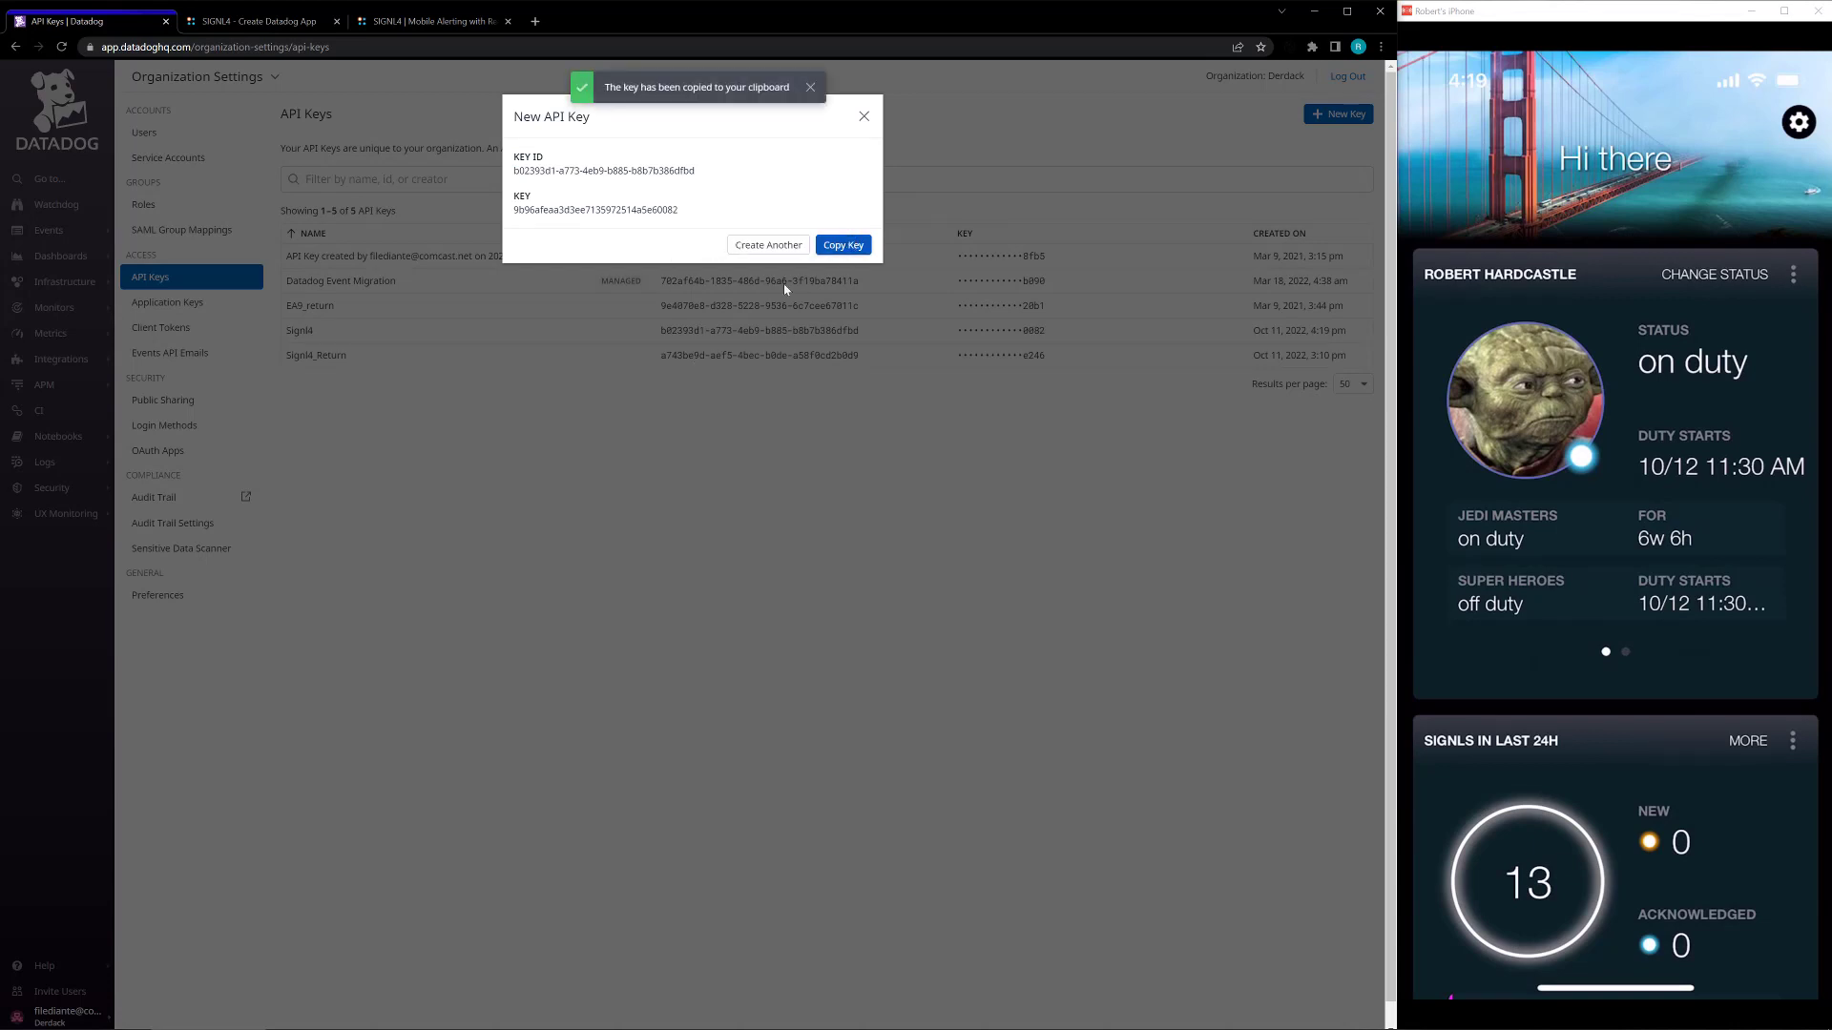
{"action": "left_click", "coordinate": [246, 23]}
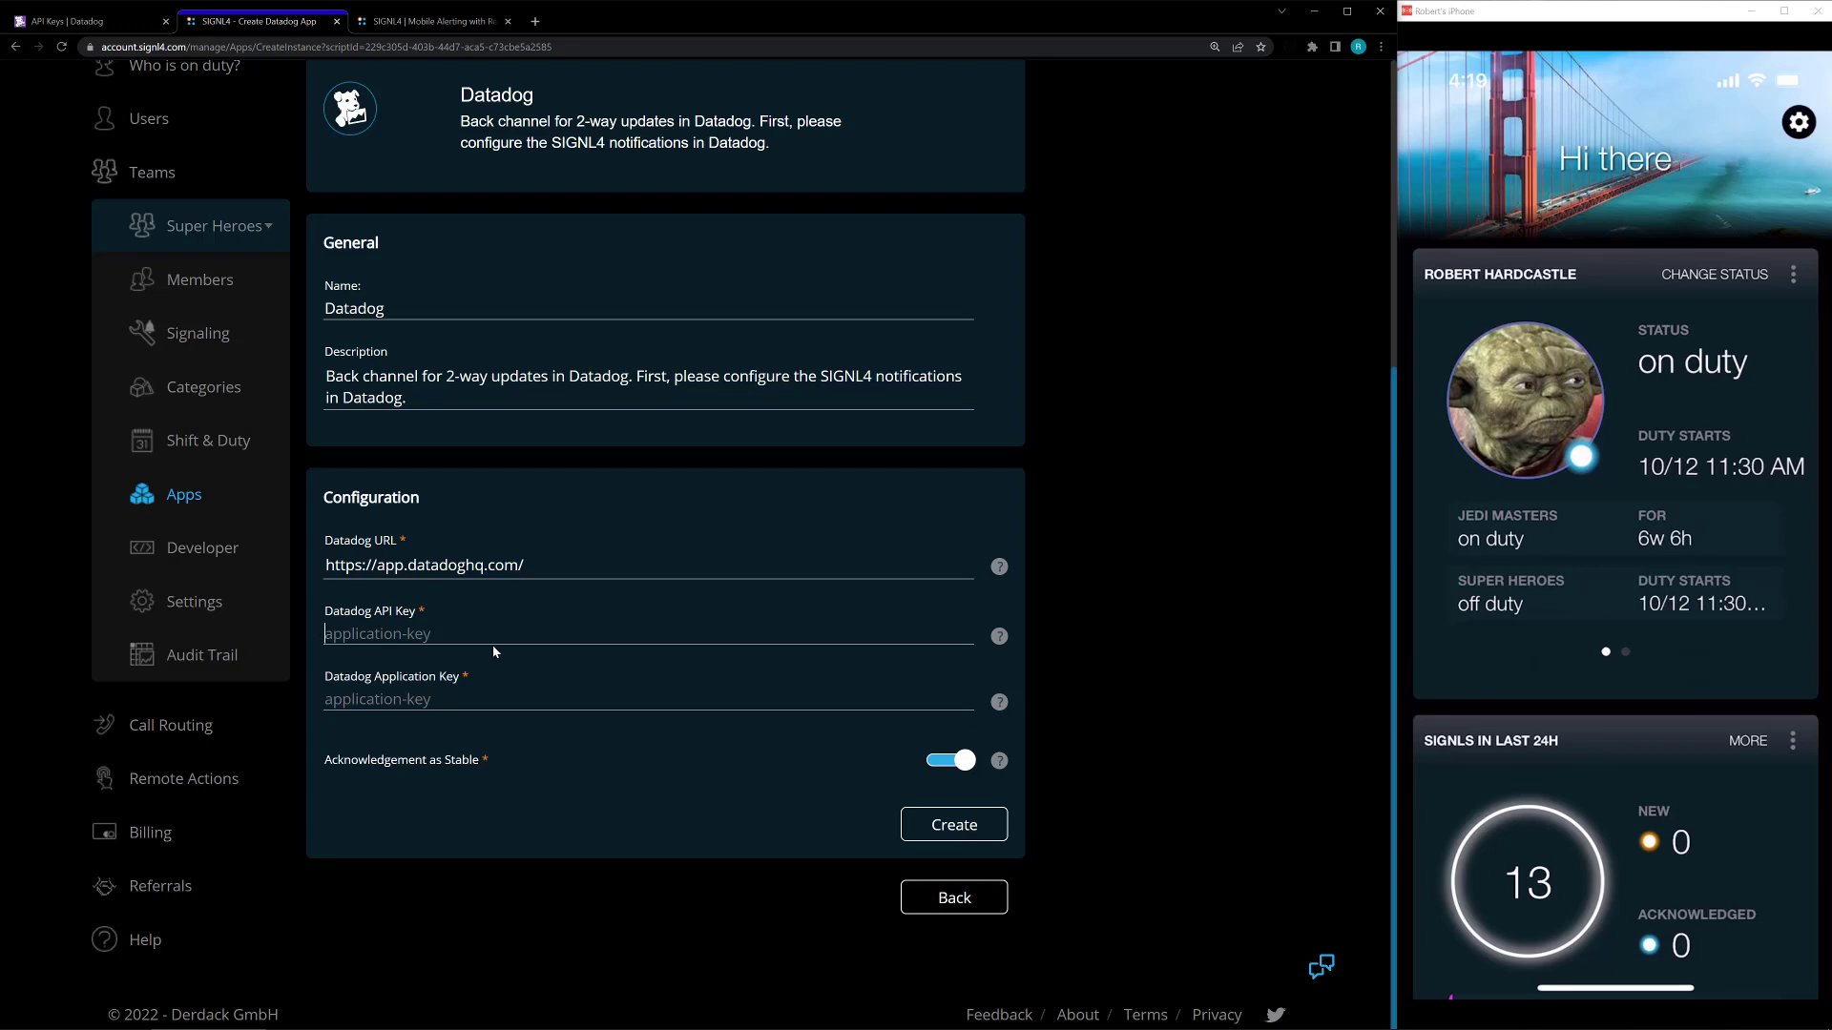
{"action": "key", "text": "ctrl+v"}
Step: Create and copy a Datadog application key named Signl4_return, then return to the SIGNL4 form
{"action": "left_click", "coordinate": [122, 22]}
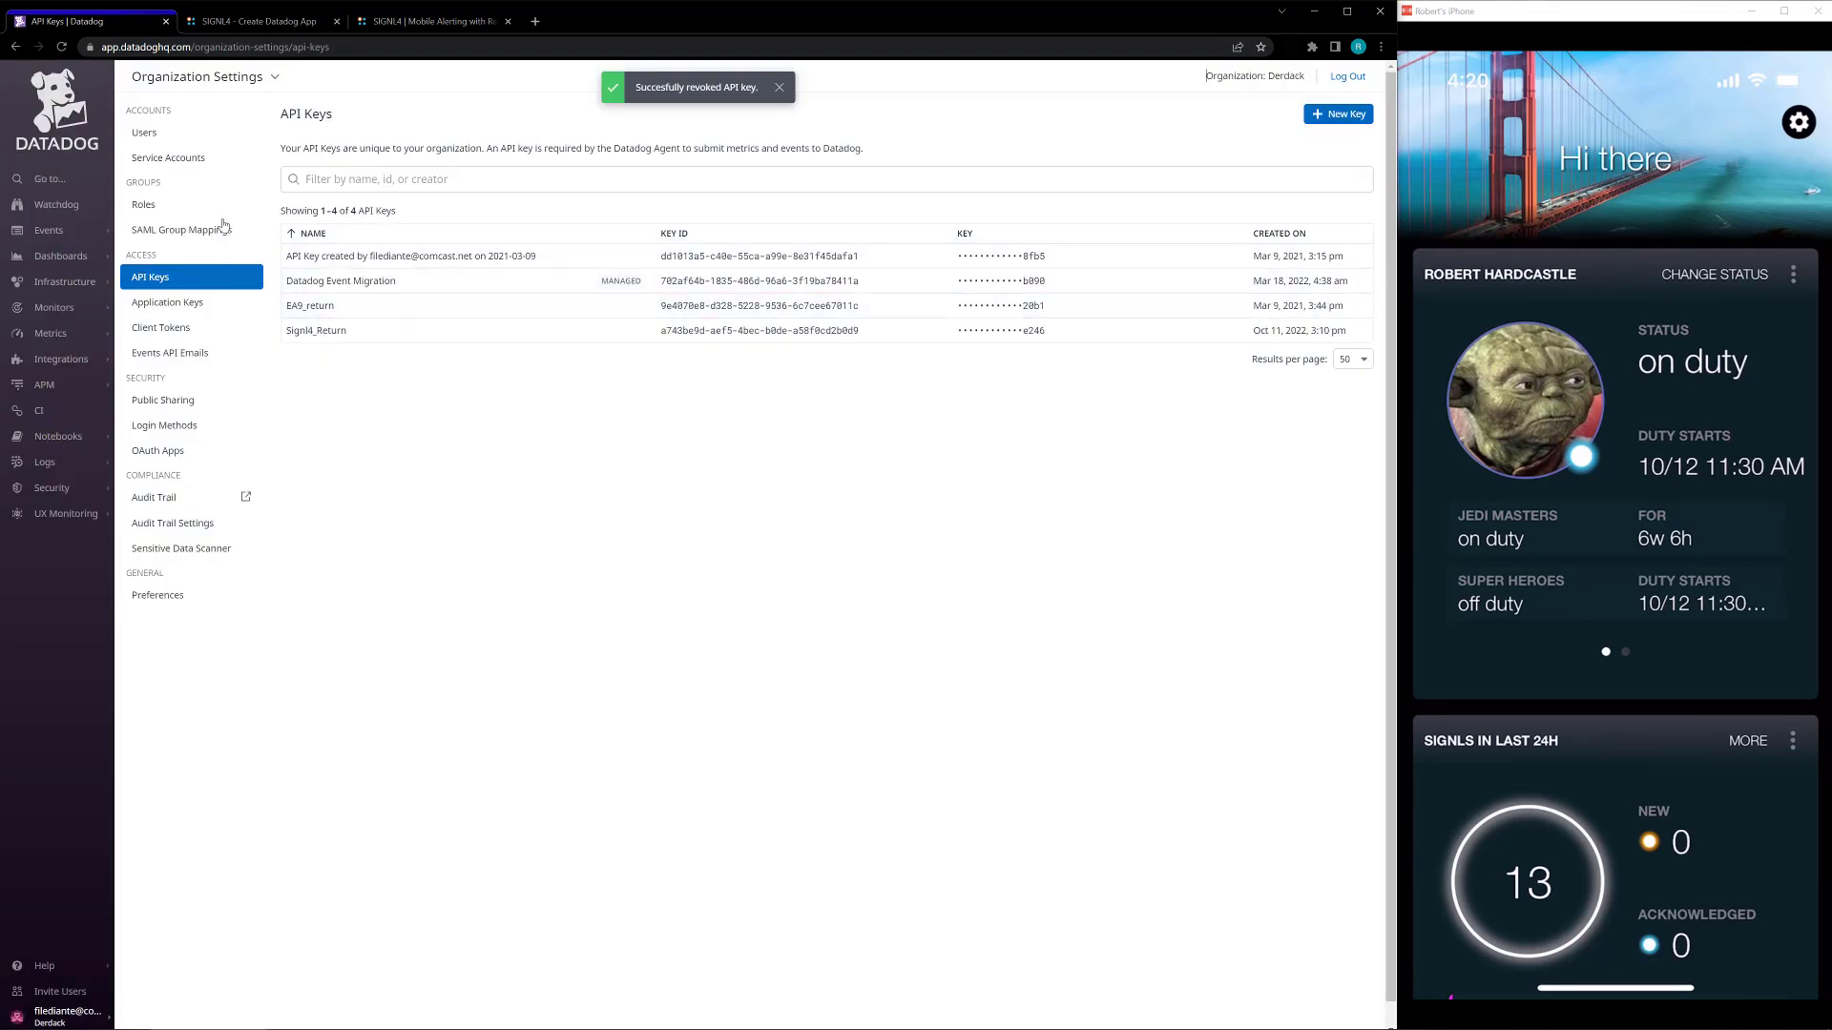
{"action": "left_click", "coordinate": [190, 302]}
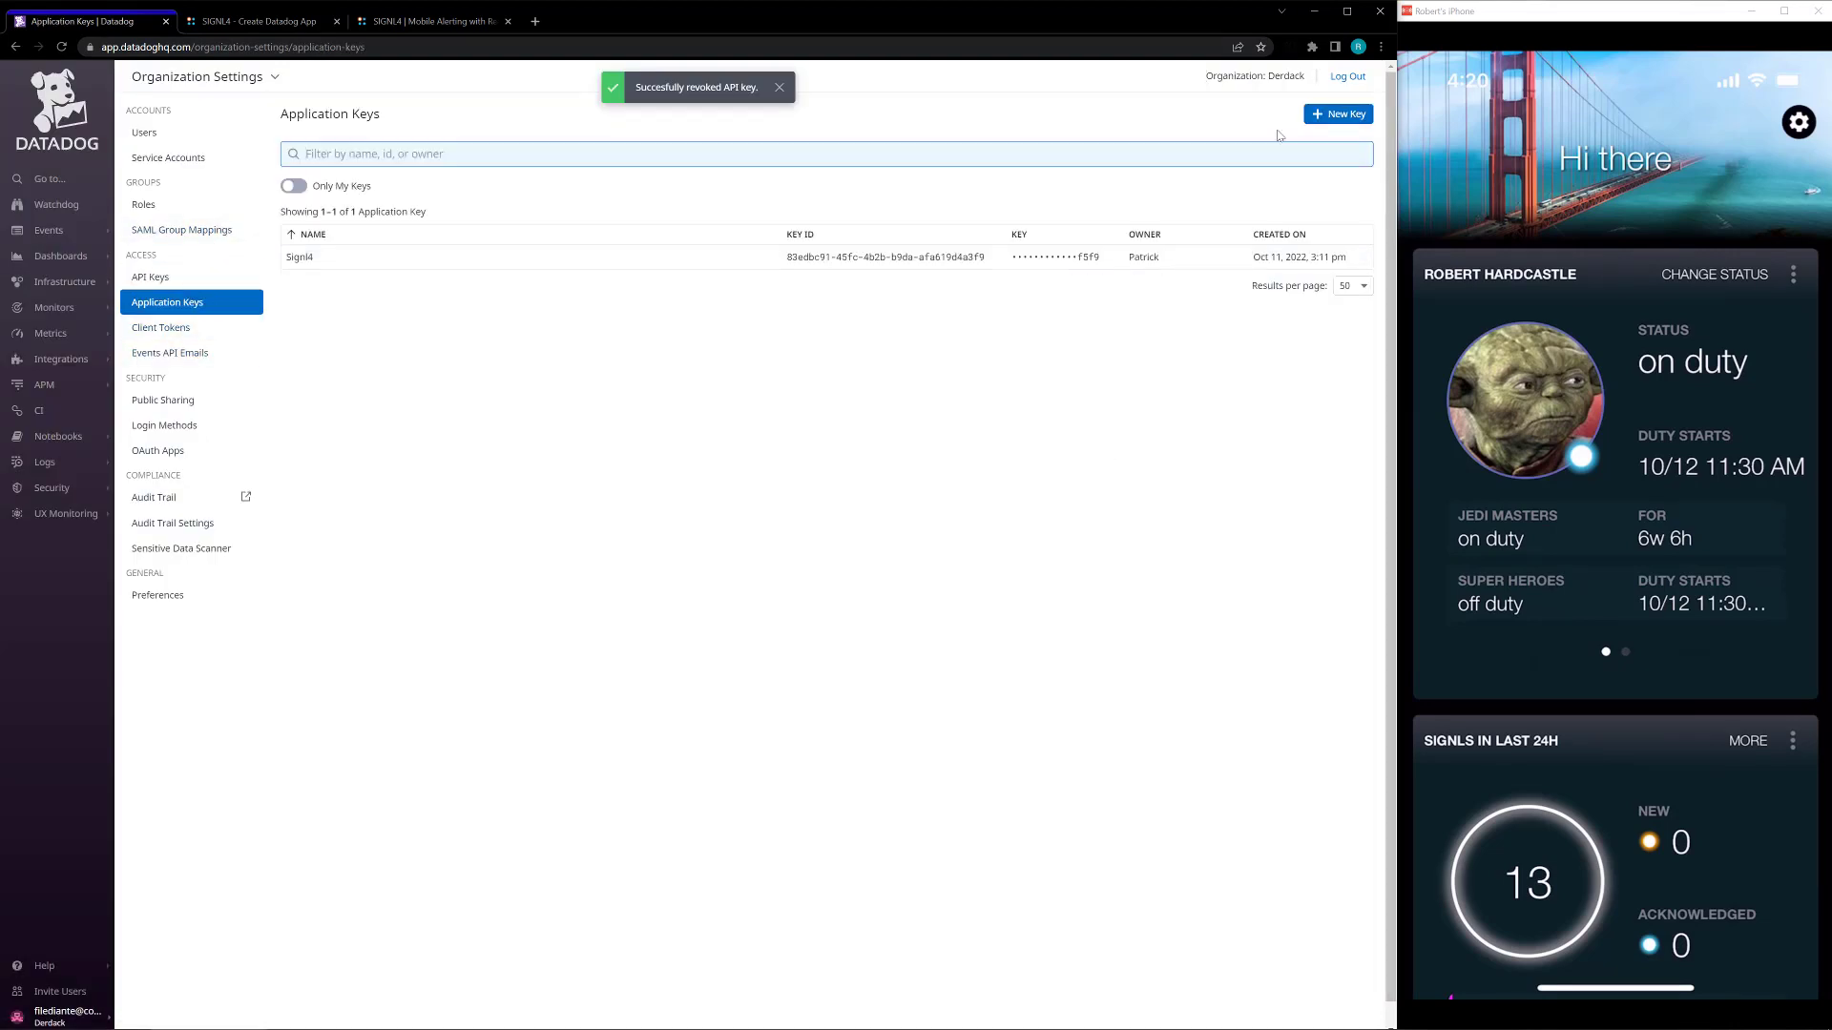
{"action": "left_click", "coordinate": [1337, 123]}
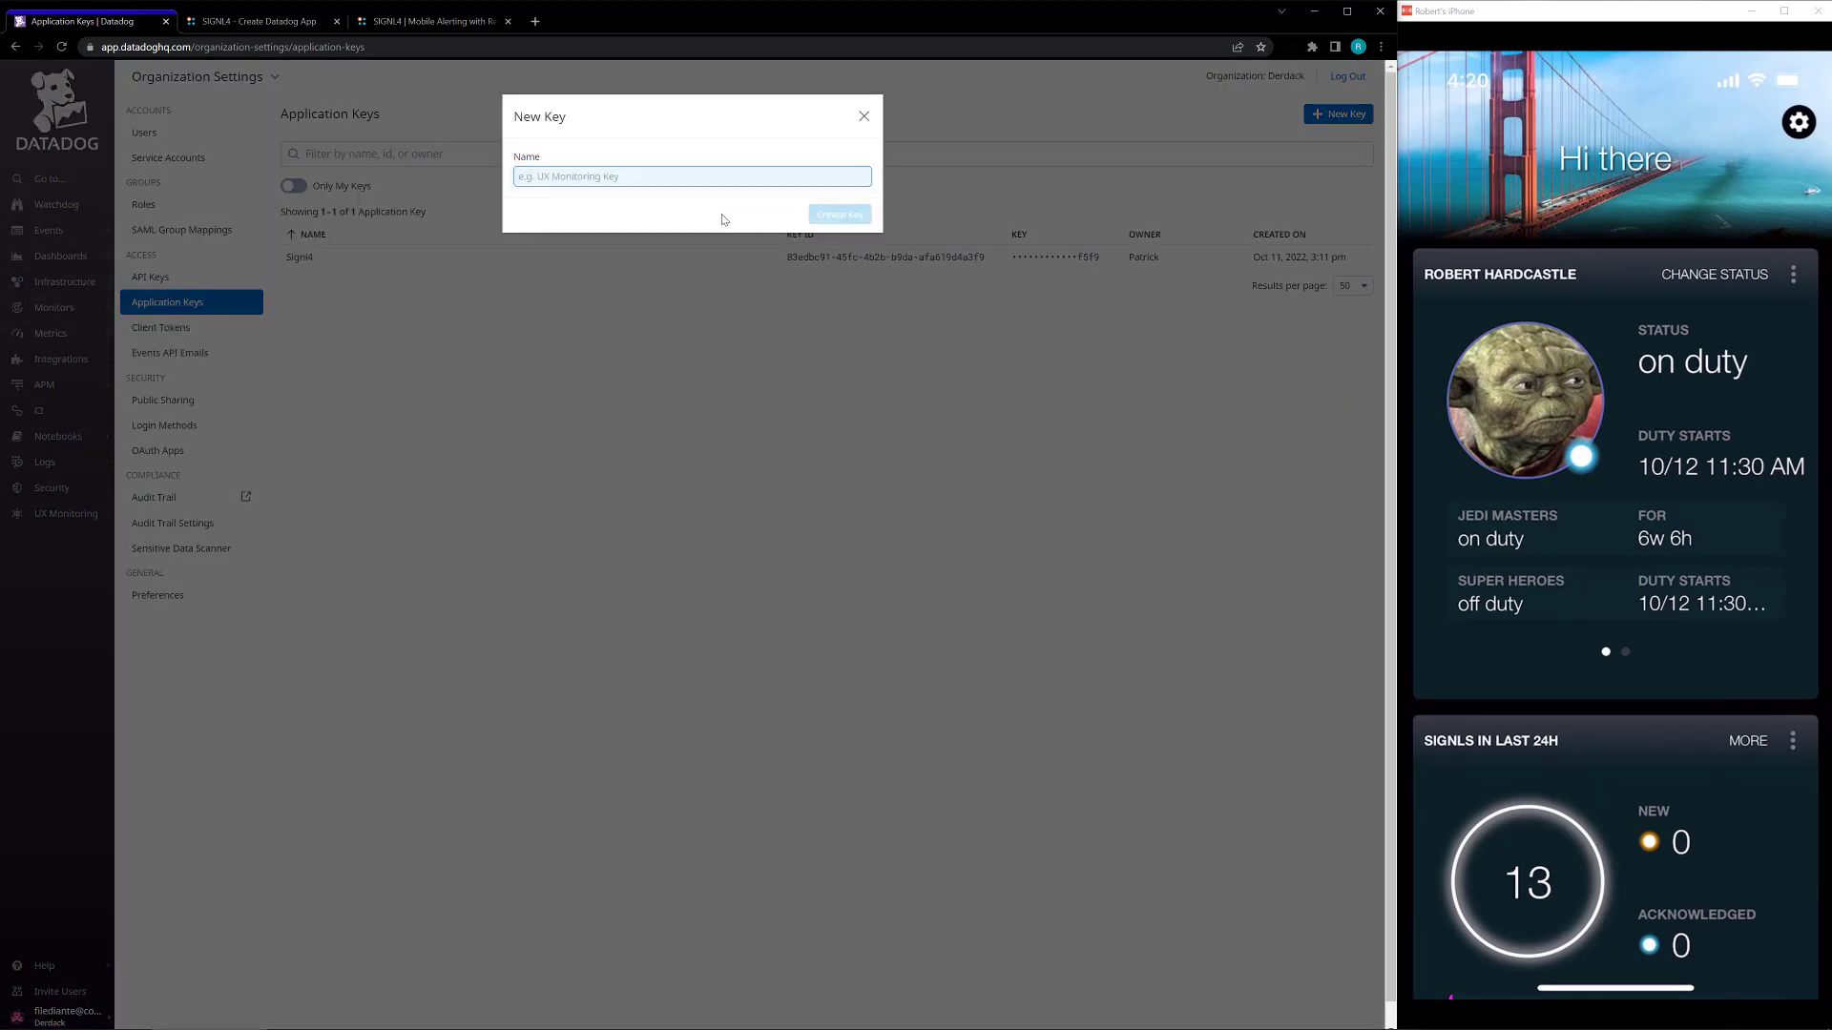
{"action": "type", "text": "Signl4_return"}
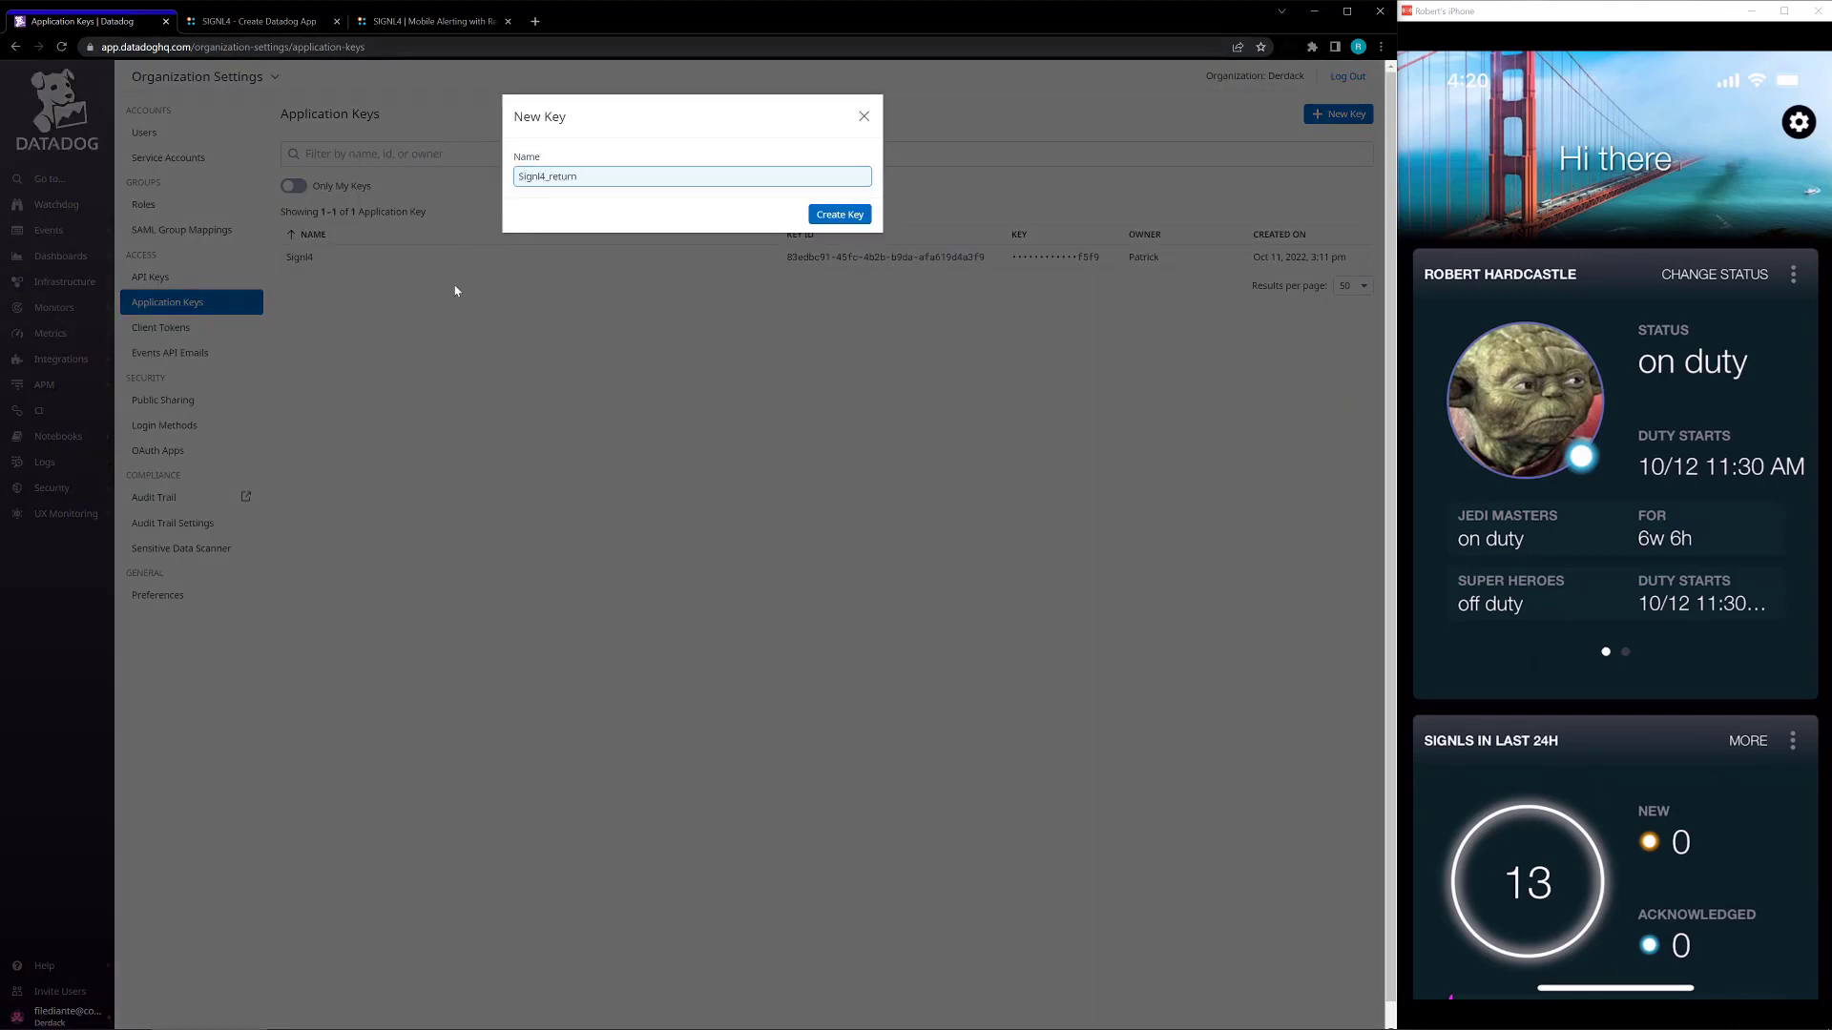
{"action": "left_click", "coordinate": [860, 213]}
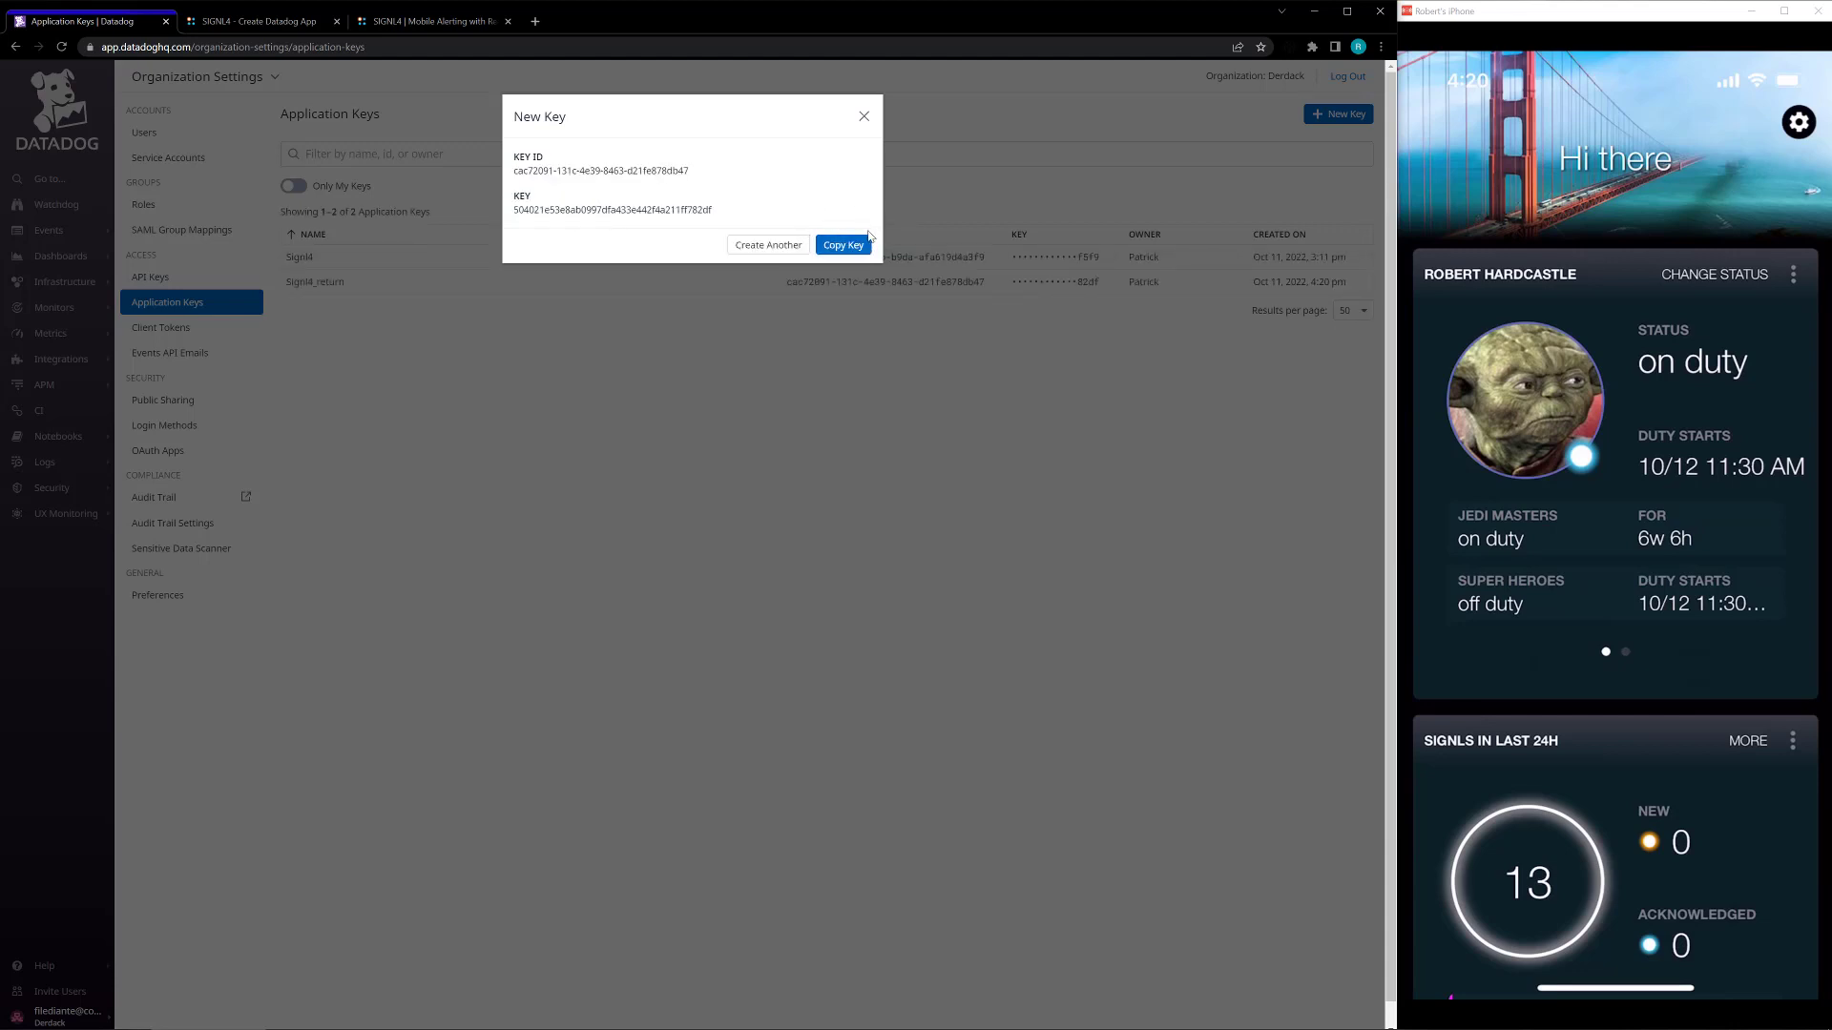
{"action": "left_click", "coordinate": [844, 245]}
{"action": "left_click", "coordinate": [273, 16]}
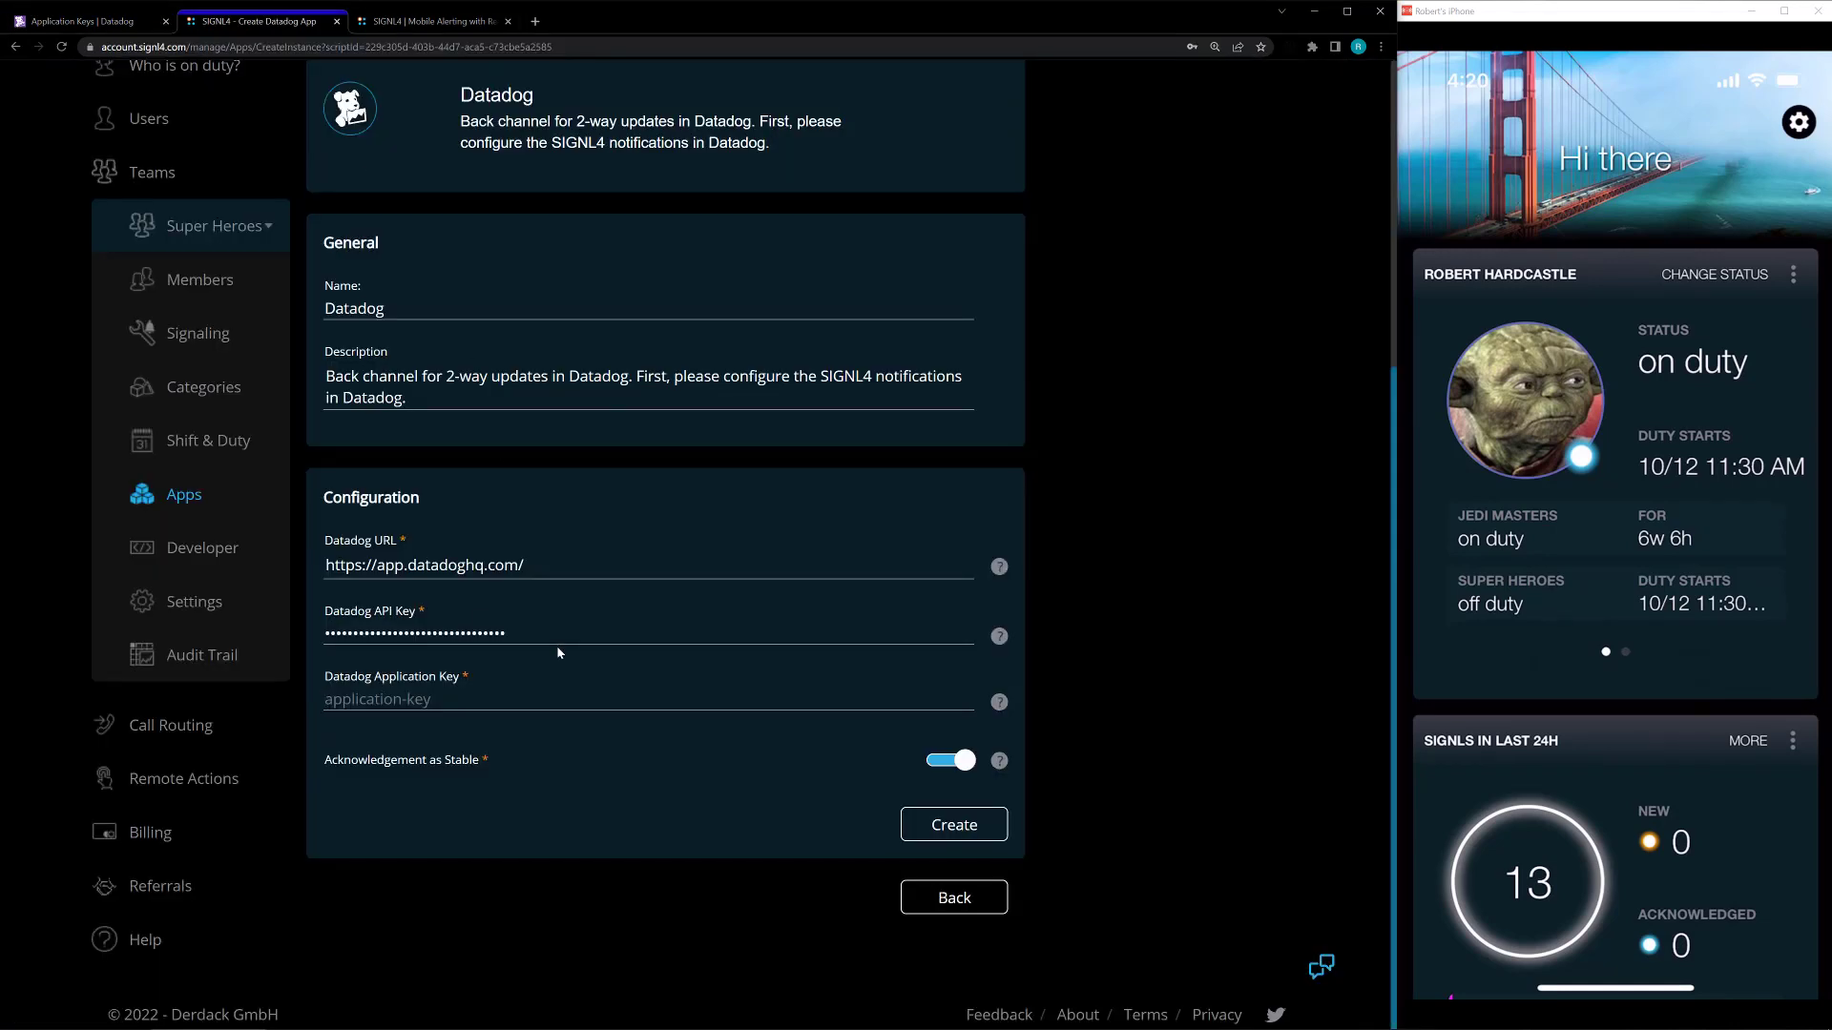
Step: Paste the application key, create the Datadog connector, and locate the enabled Datadog Signl4 card
{"action": "key", "text": "ctrl+v"}
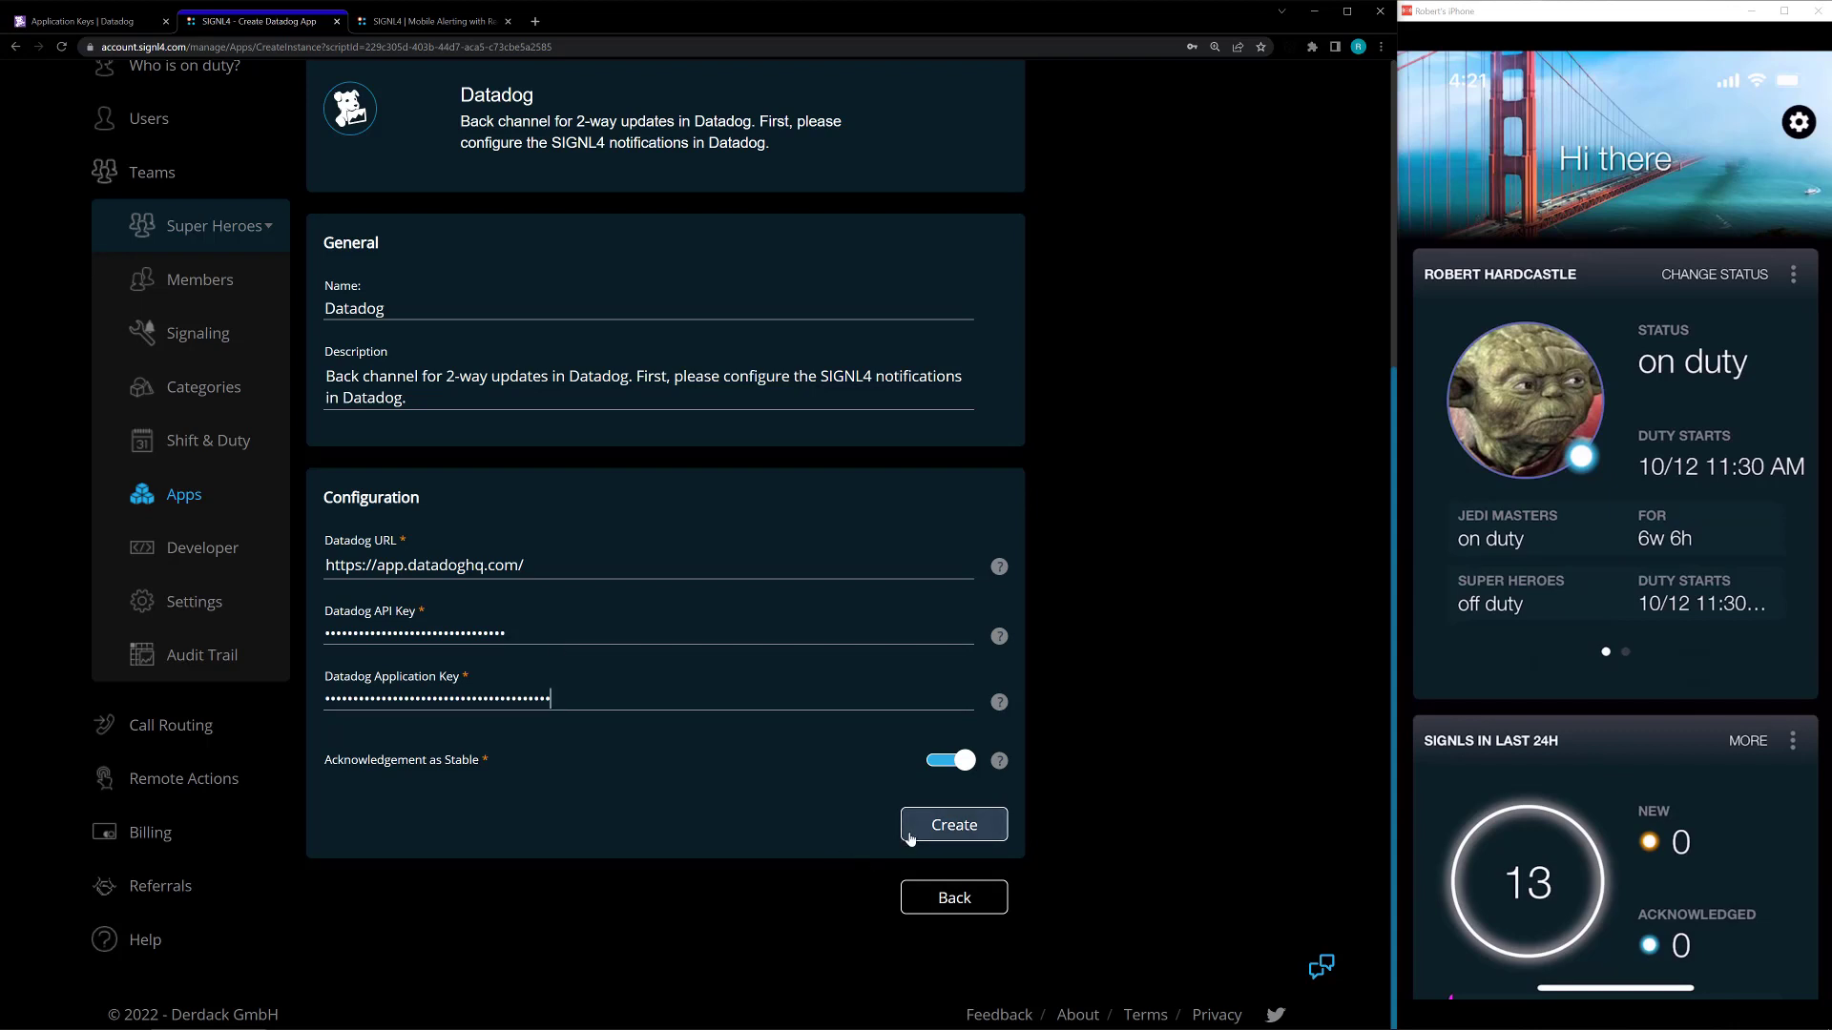
{"action": "left_click", "coordinate": [949, 900]}
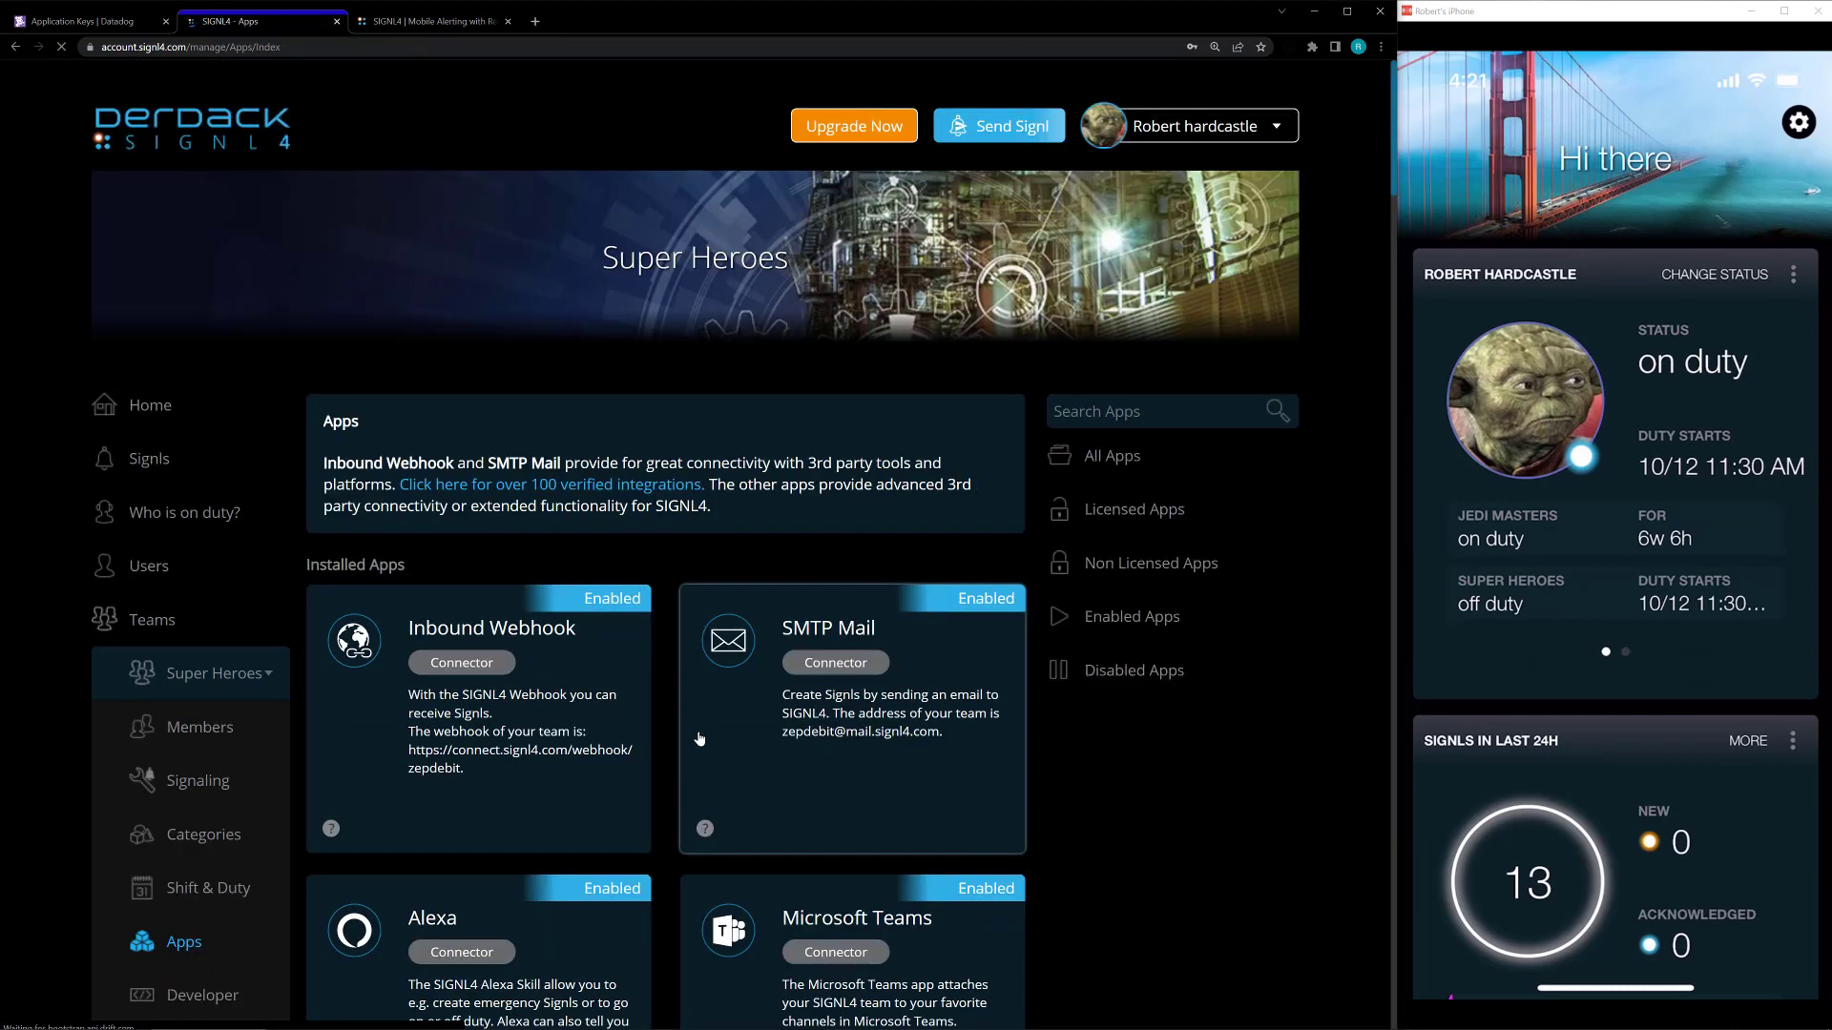
{"action": "scroll", "coordinate": [700, 740], "scroll_direction": "down", "scroll_amount": 20}
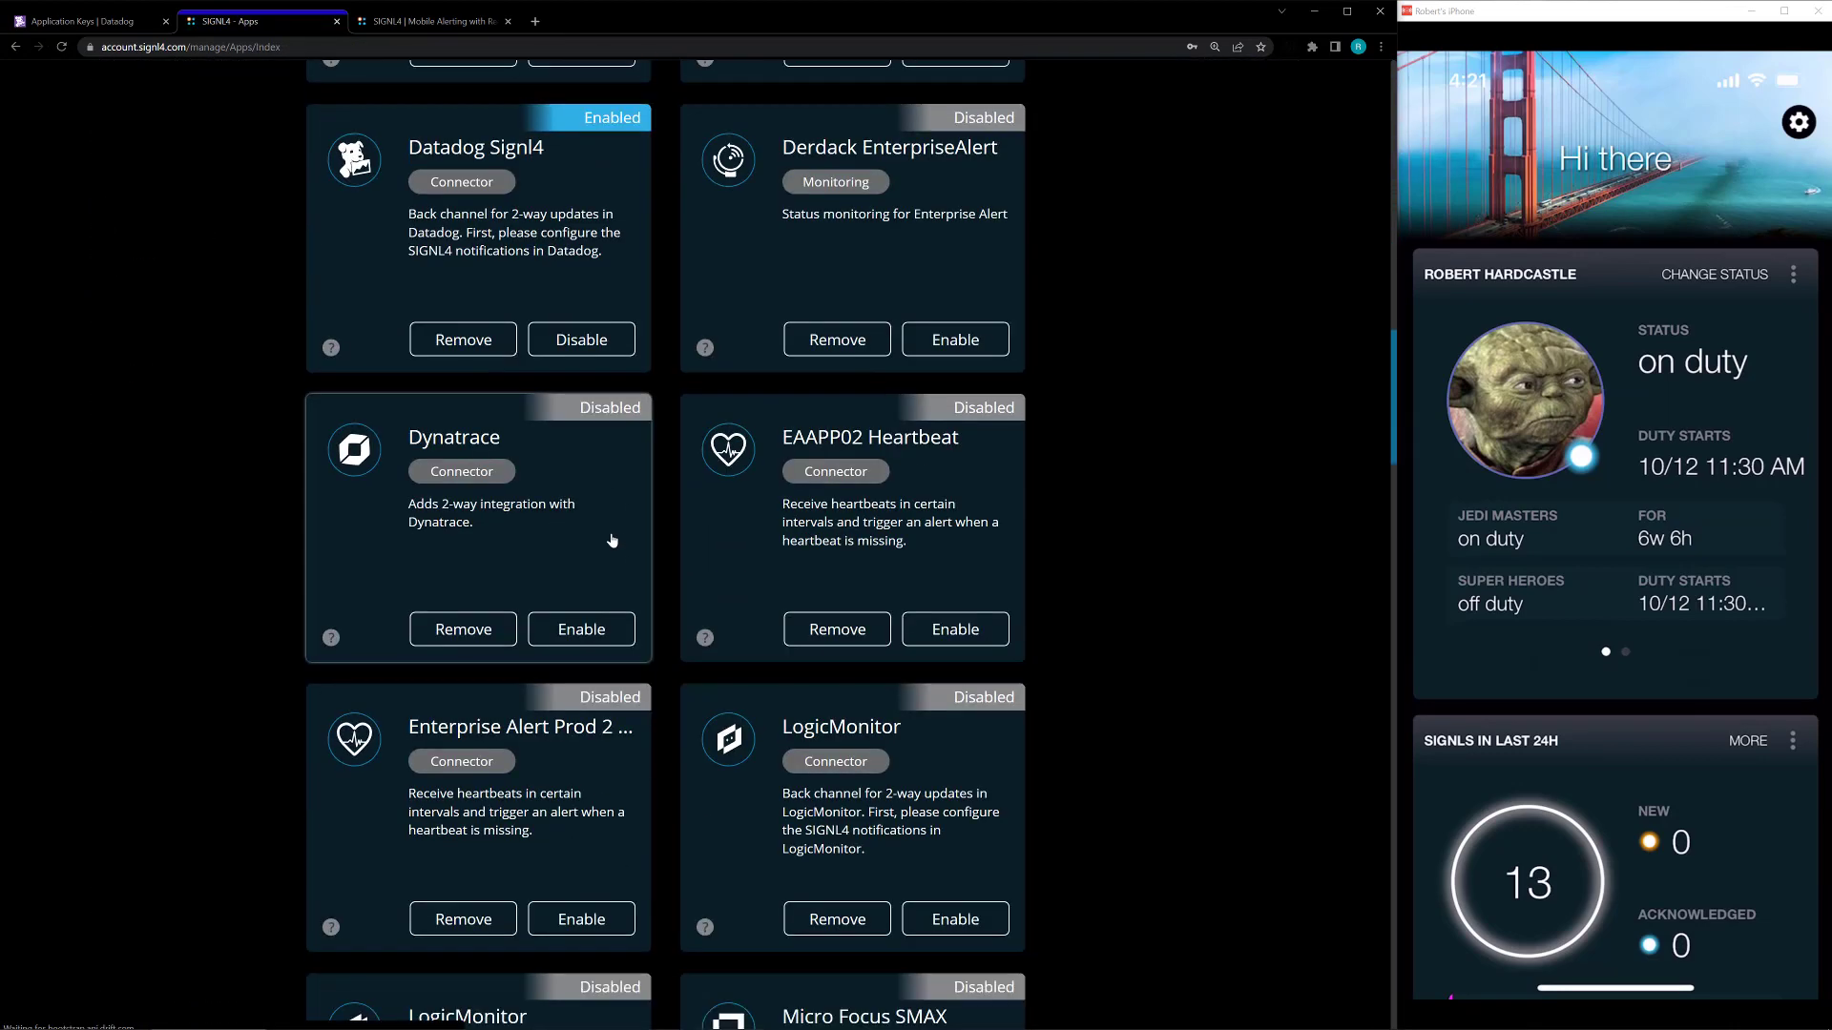
{"action": "scroll", "coordinate": [612, 477], "scroll_direction": "up", "scroll_amount": 2}
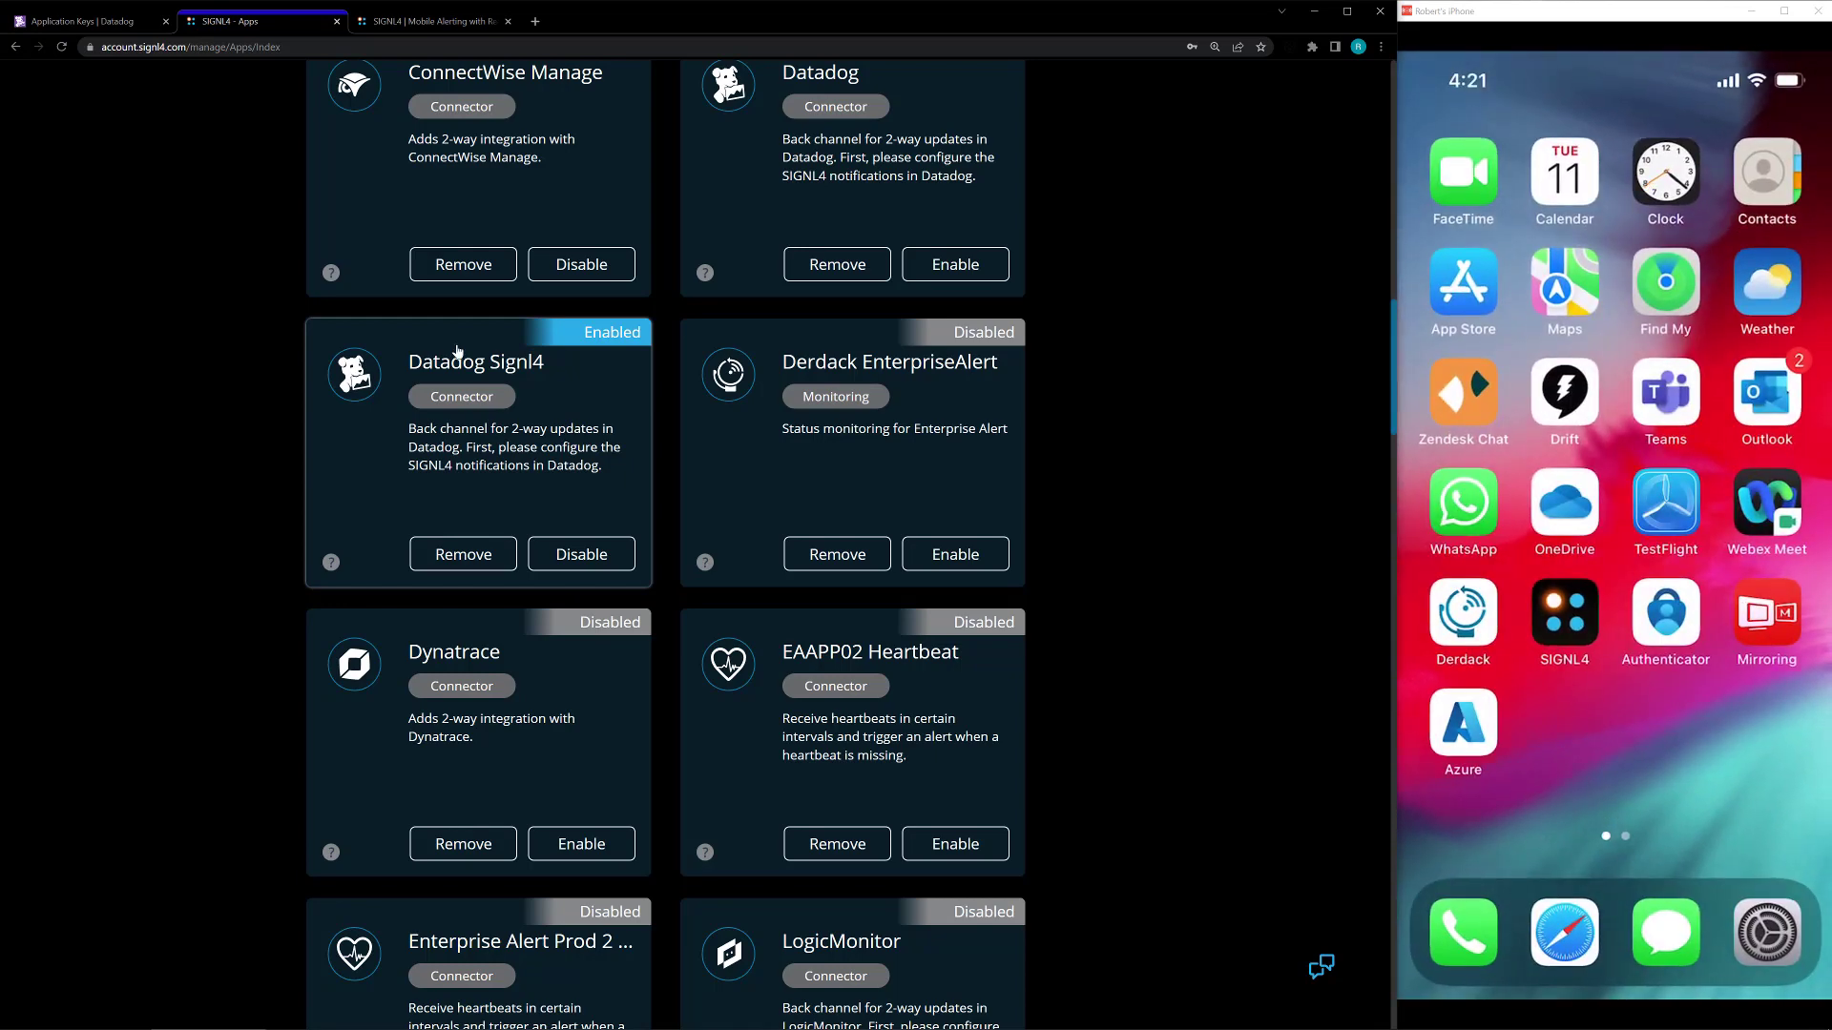
Step: Close the new application key dialog in Datadog and begin a new incident
{"action": "left_click", "coordinate": [130, 22]}
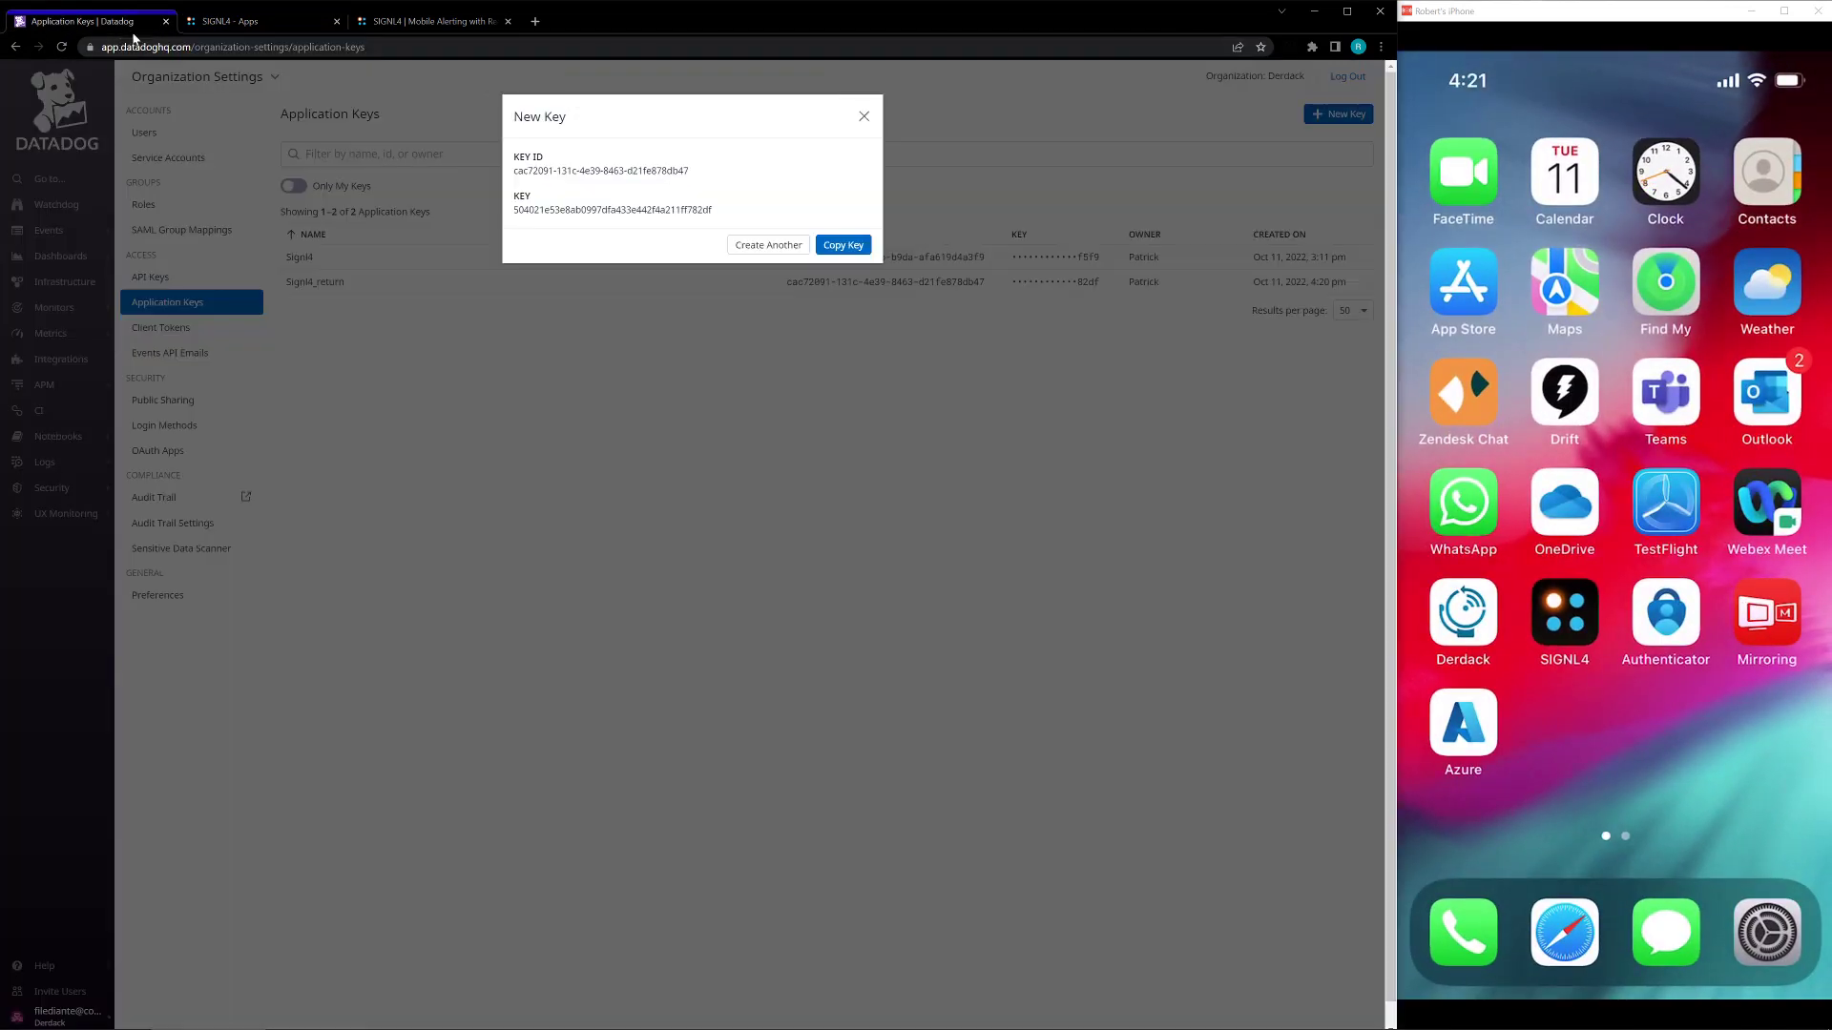
{"action": "left_click", "coordinate": [863, 116]}
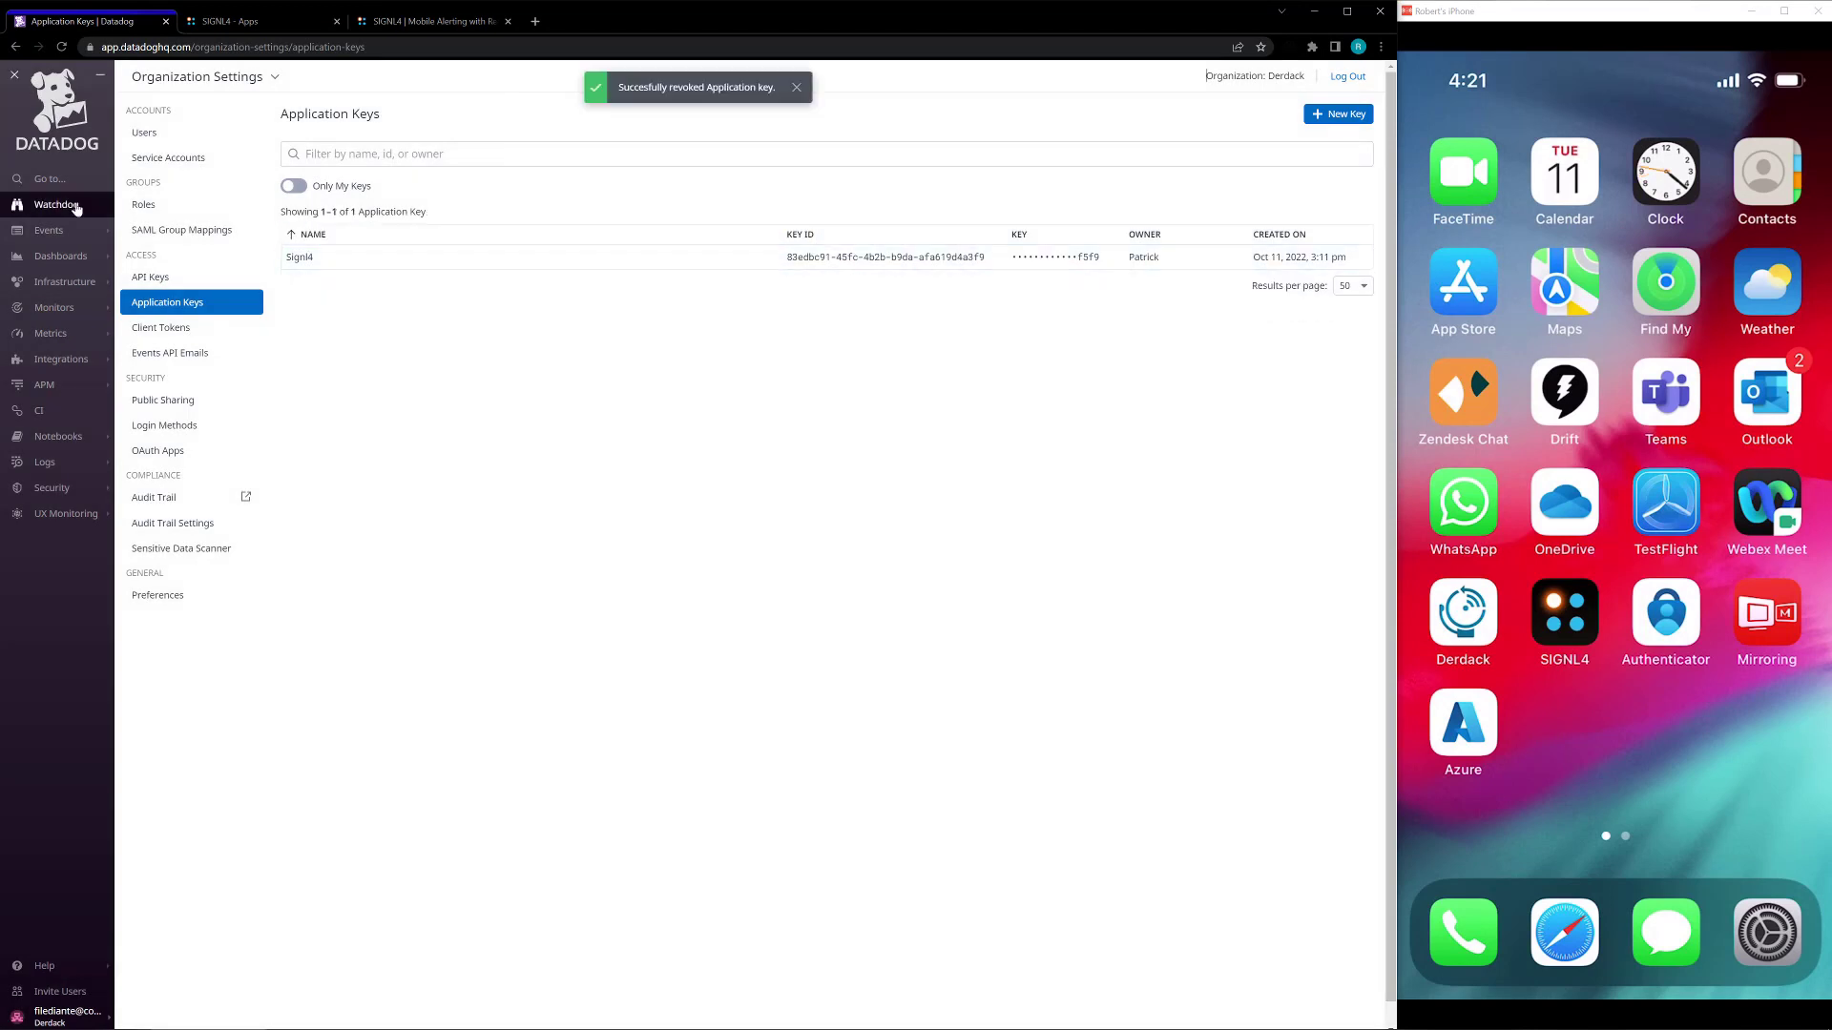
{"action": "mouse_move", "coordinate": [70, 308]}
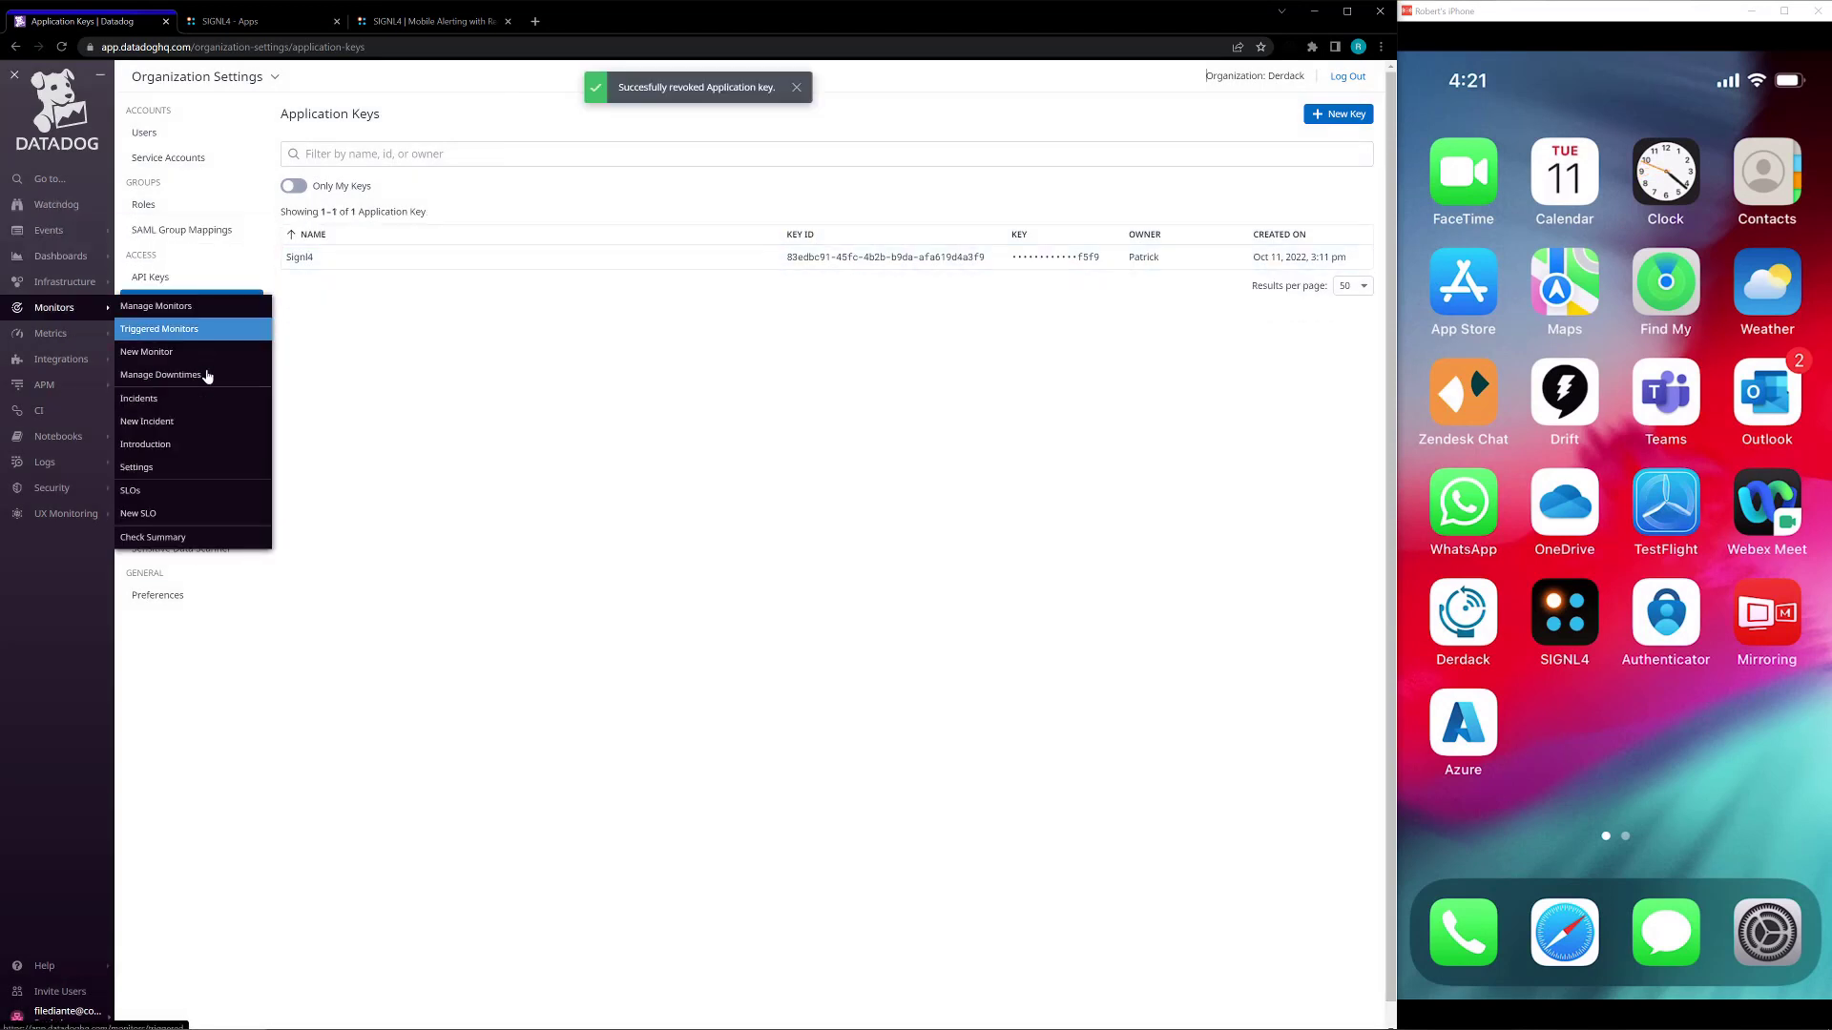
{"action": "left_click", "coordinate": [191, 421]}
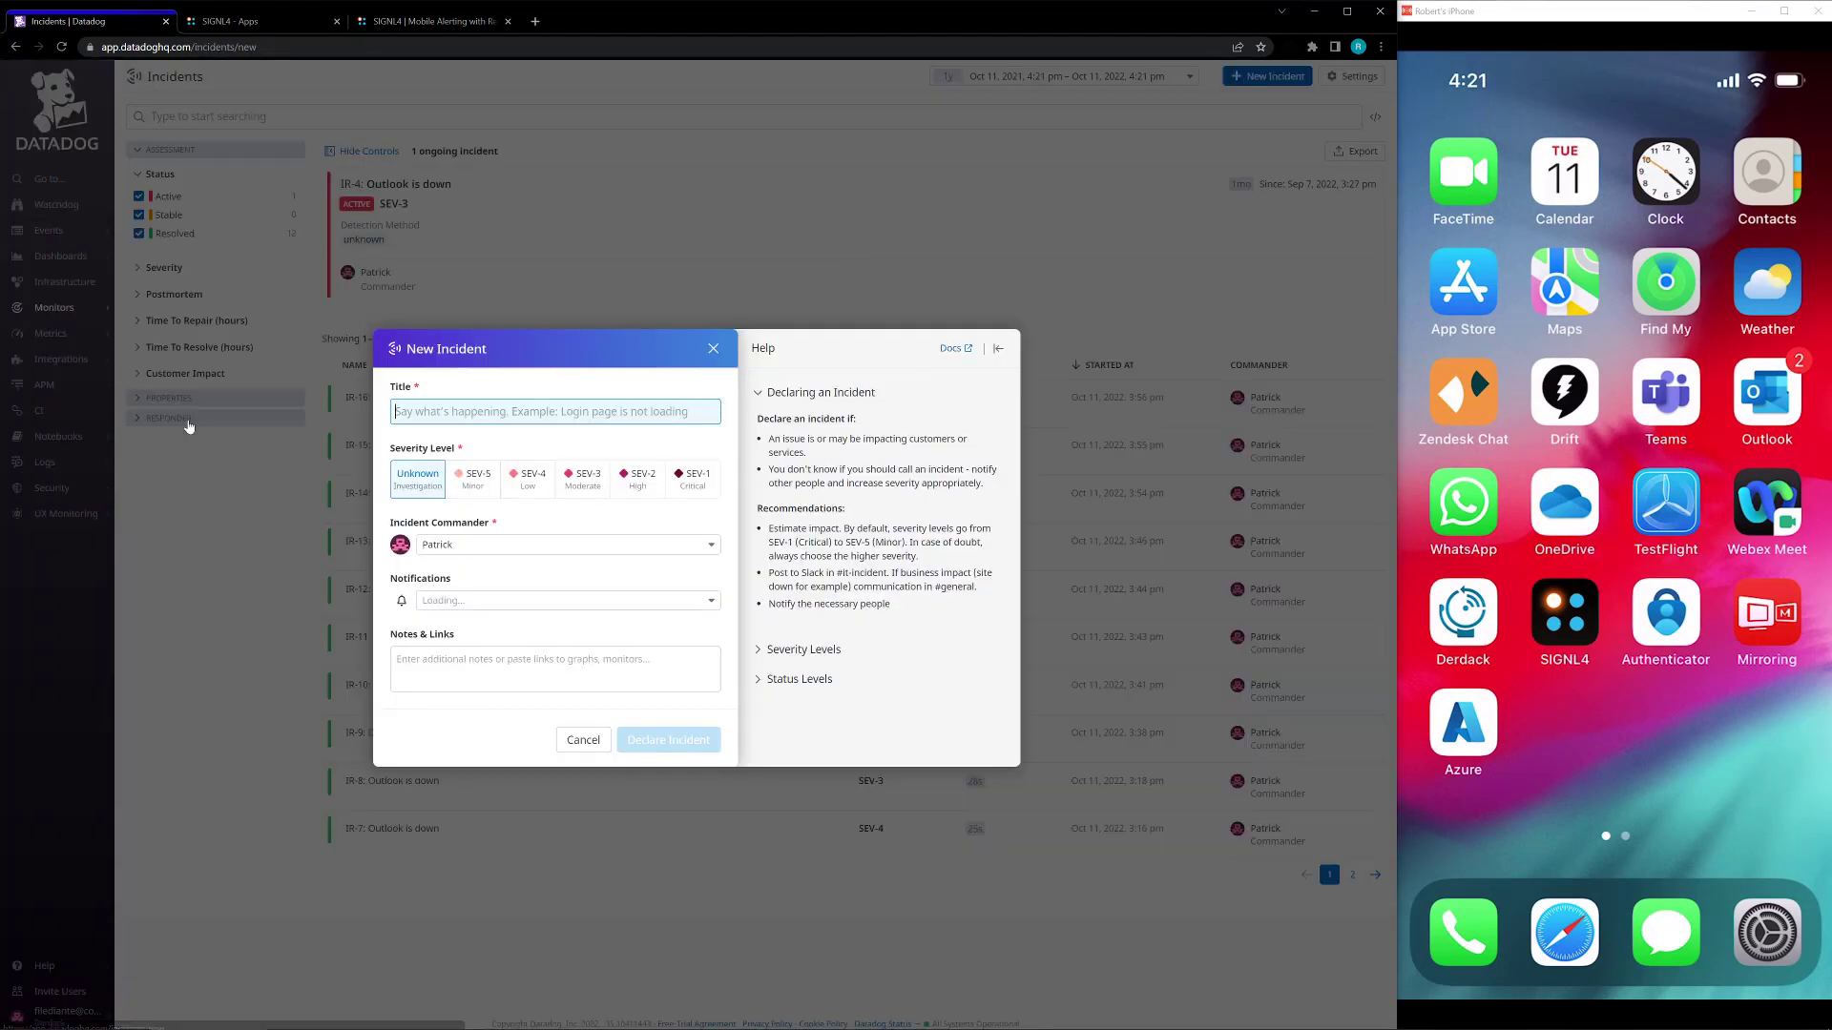
Step: Declare a SEV-3 incident titled 'Outlook is down'
{"action": "left_click", "coordinate": [584, 480]}
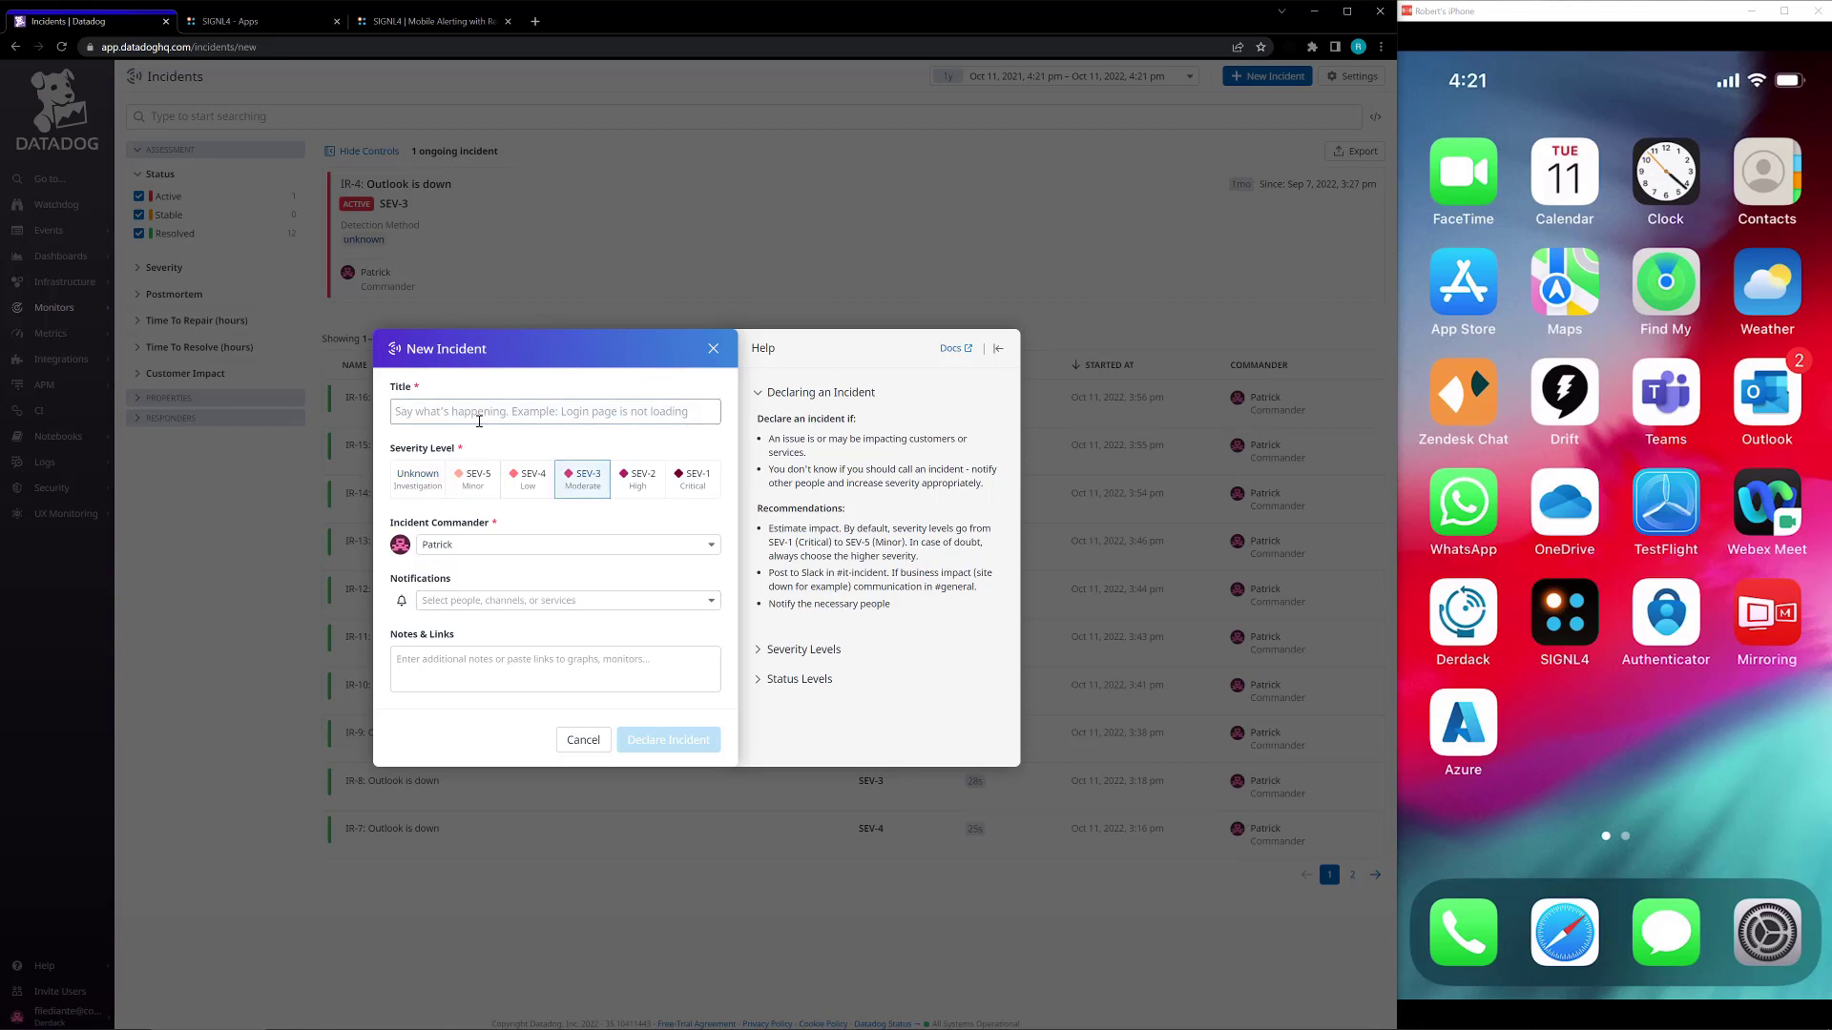
{"action": "left_click", "coordinate": [479, 421]}
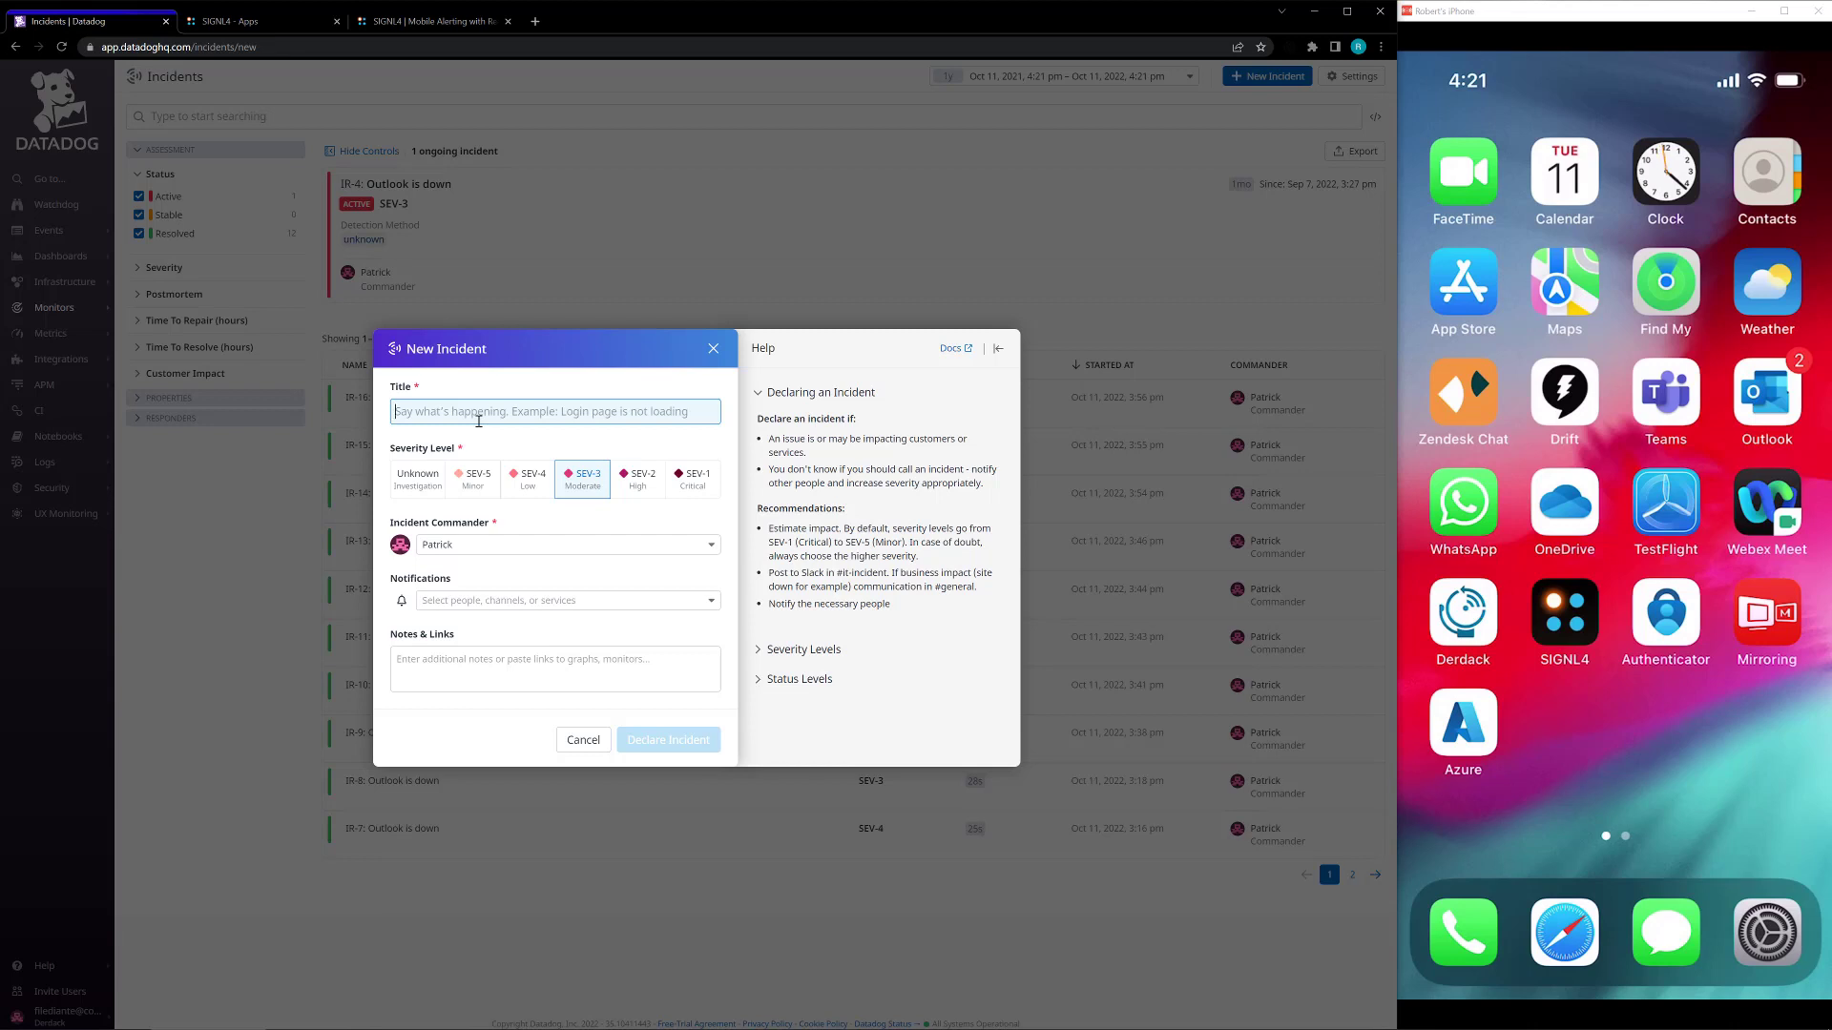
{"action": "key", "text": "ctrl+v"}
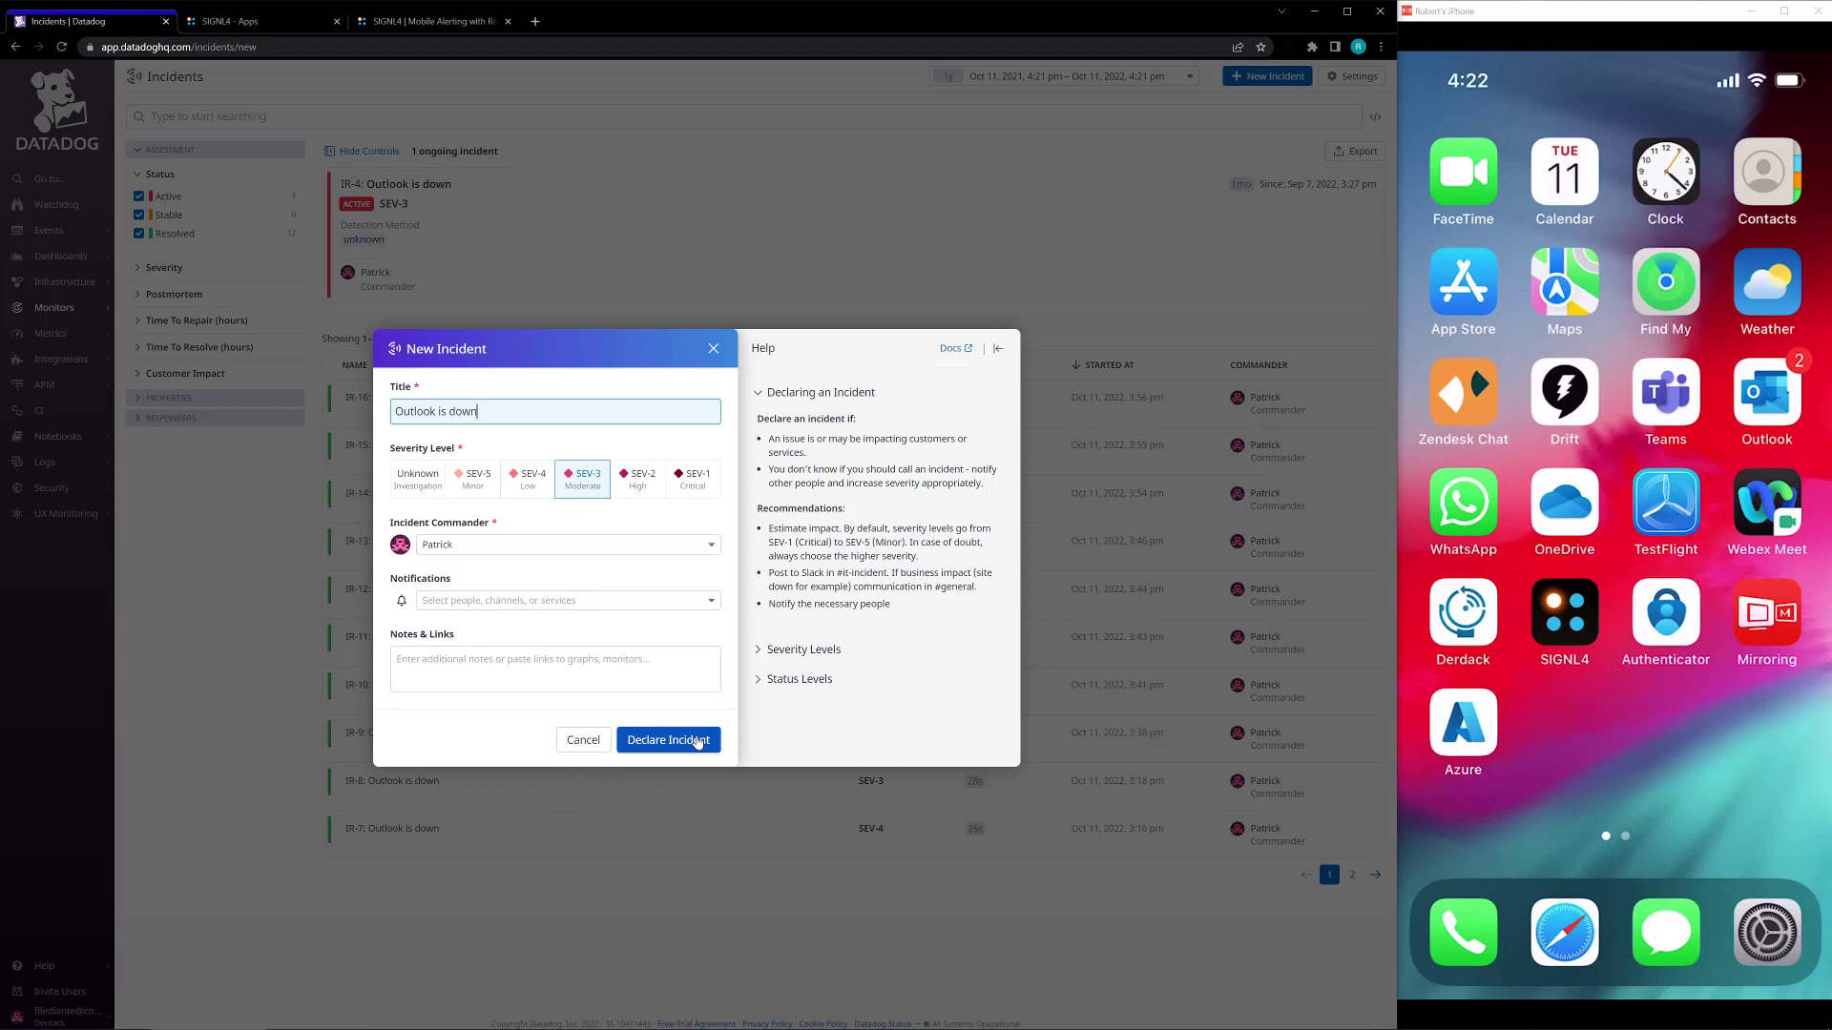
{"action": "left_click", "coordinate": [697, 740]}
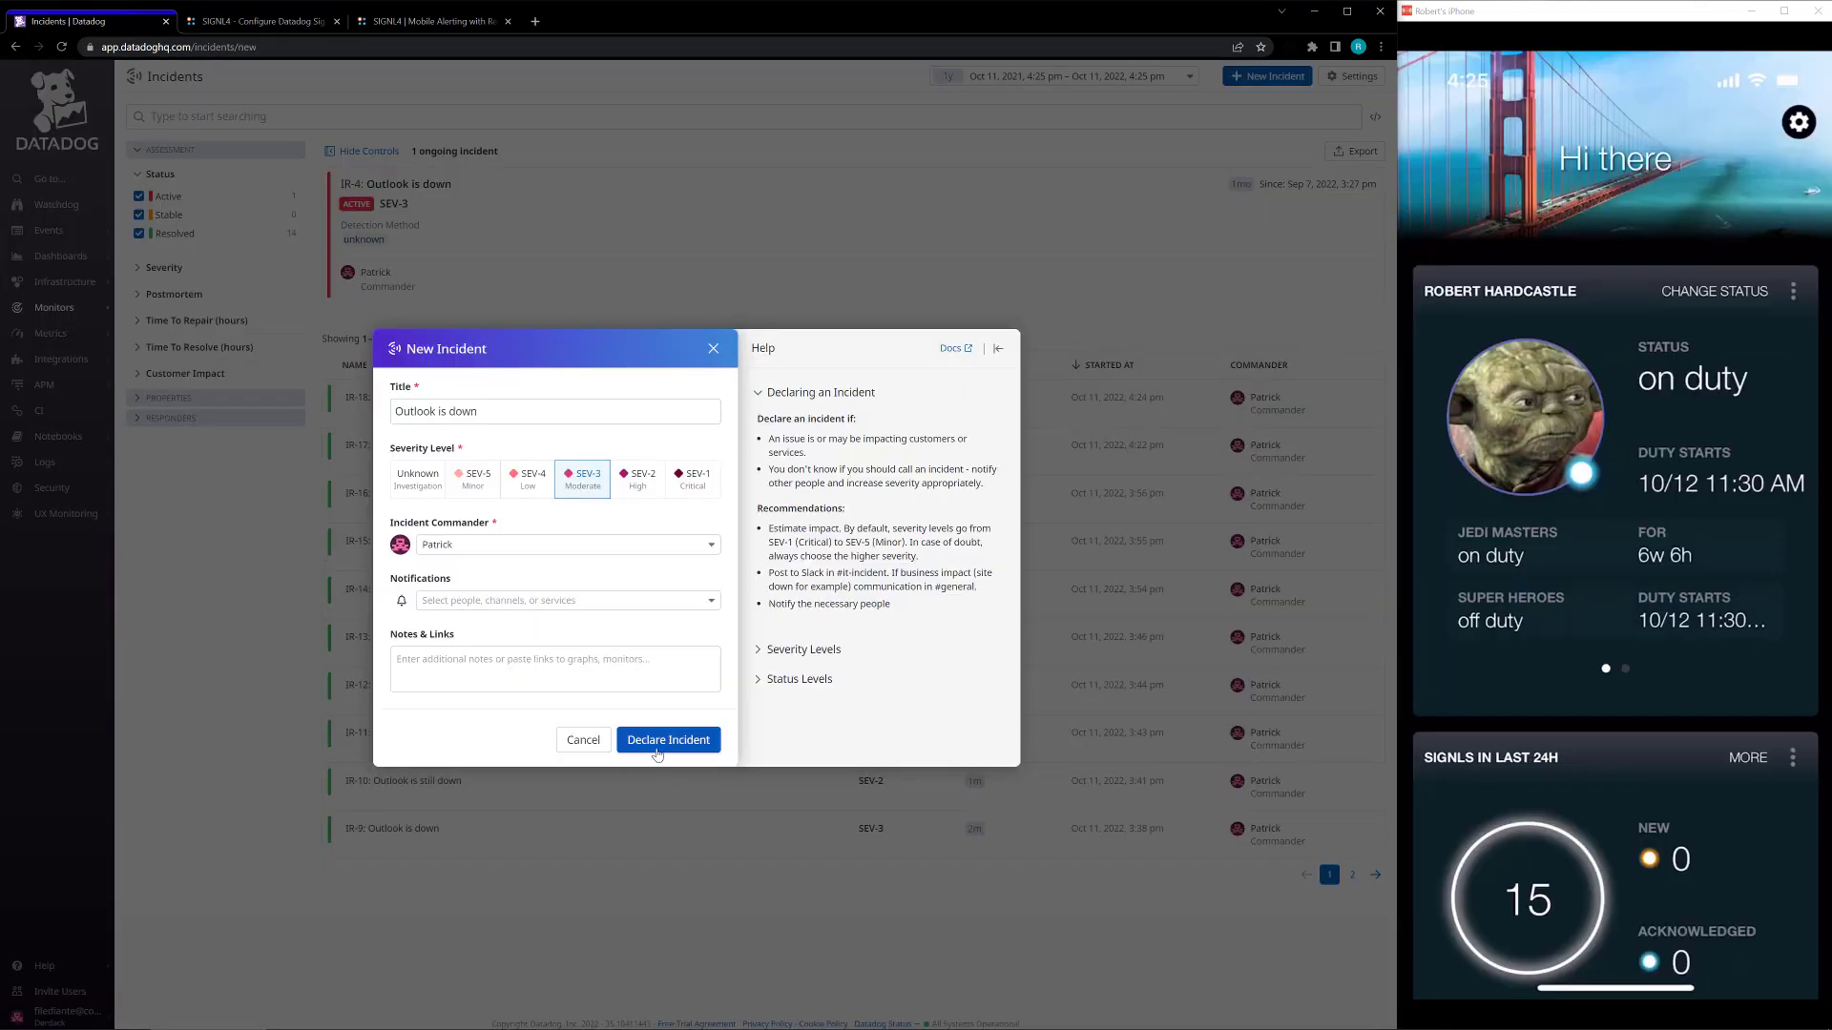
{"action": "left_click", "coordinate": [656, 743]}
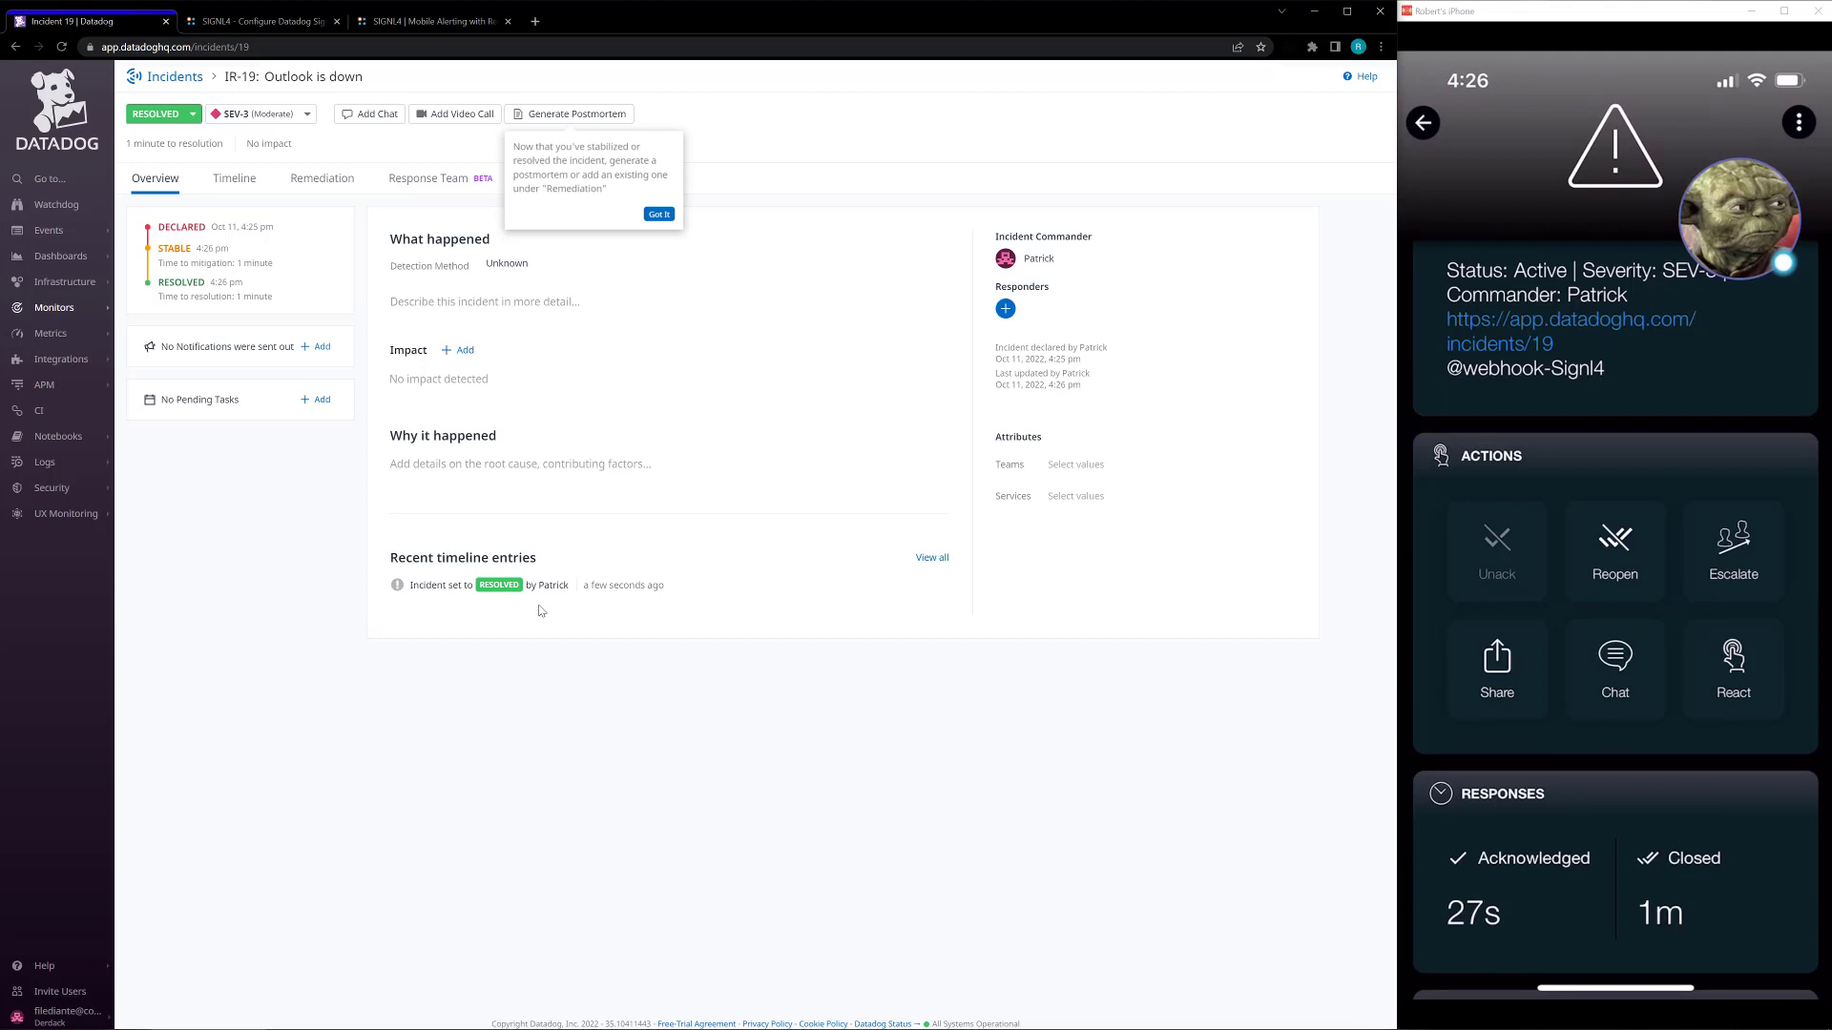
{"action": "left_click", "coordinate": [924, 559]}
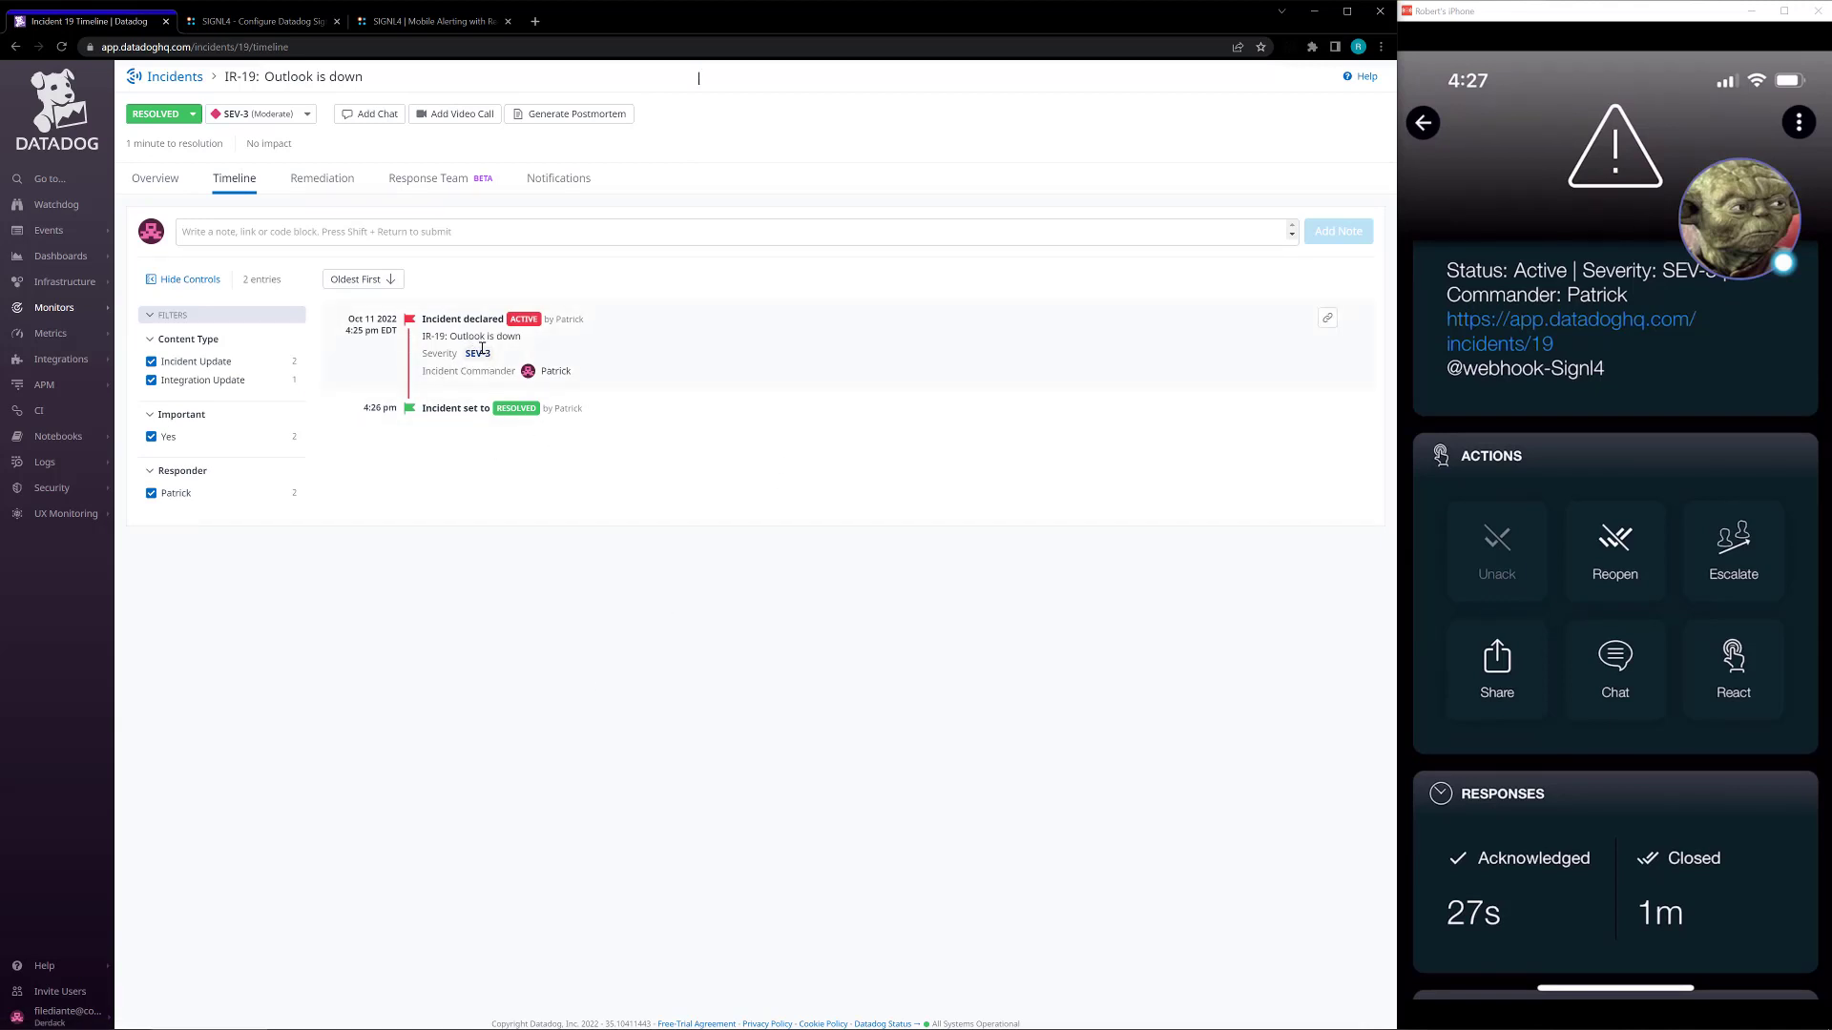
{"action": "left_click", "coordinate": [184, 179]}
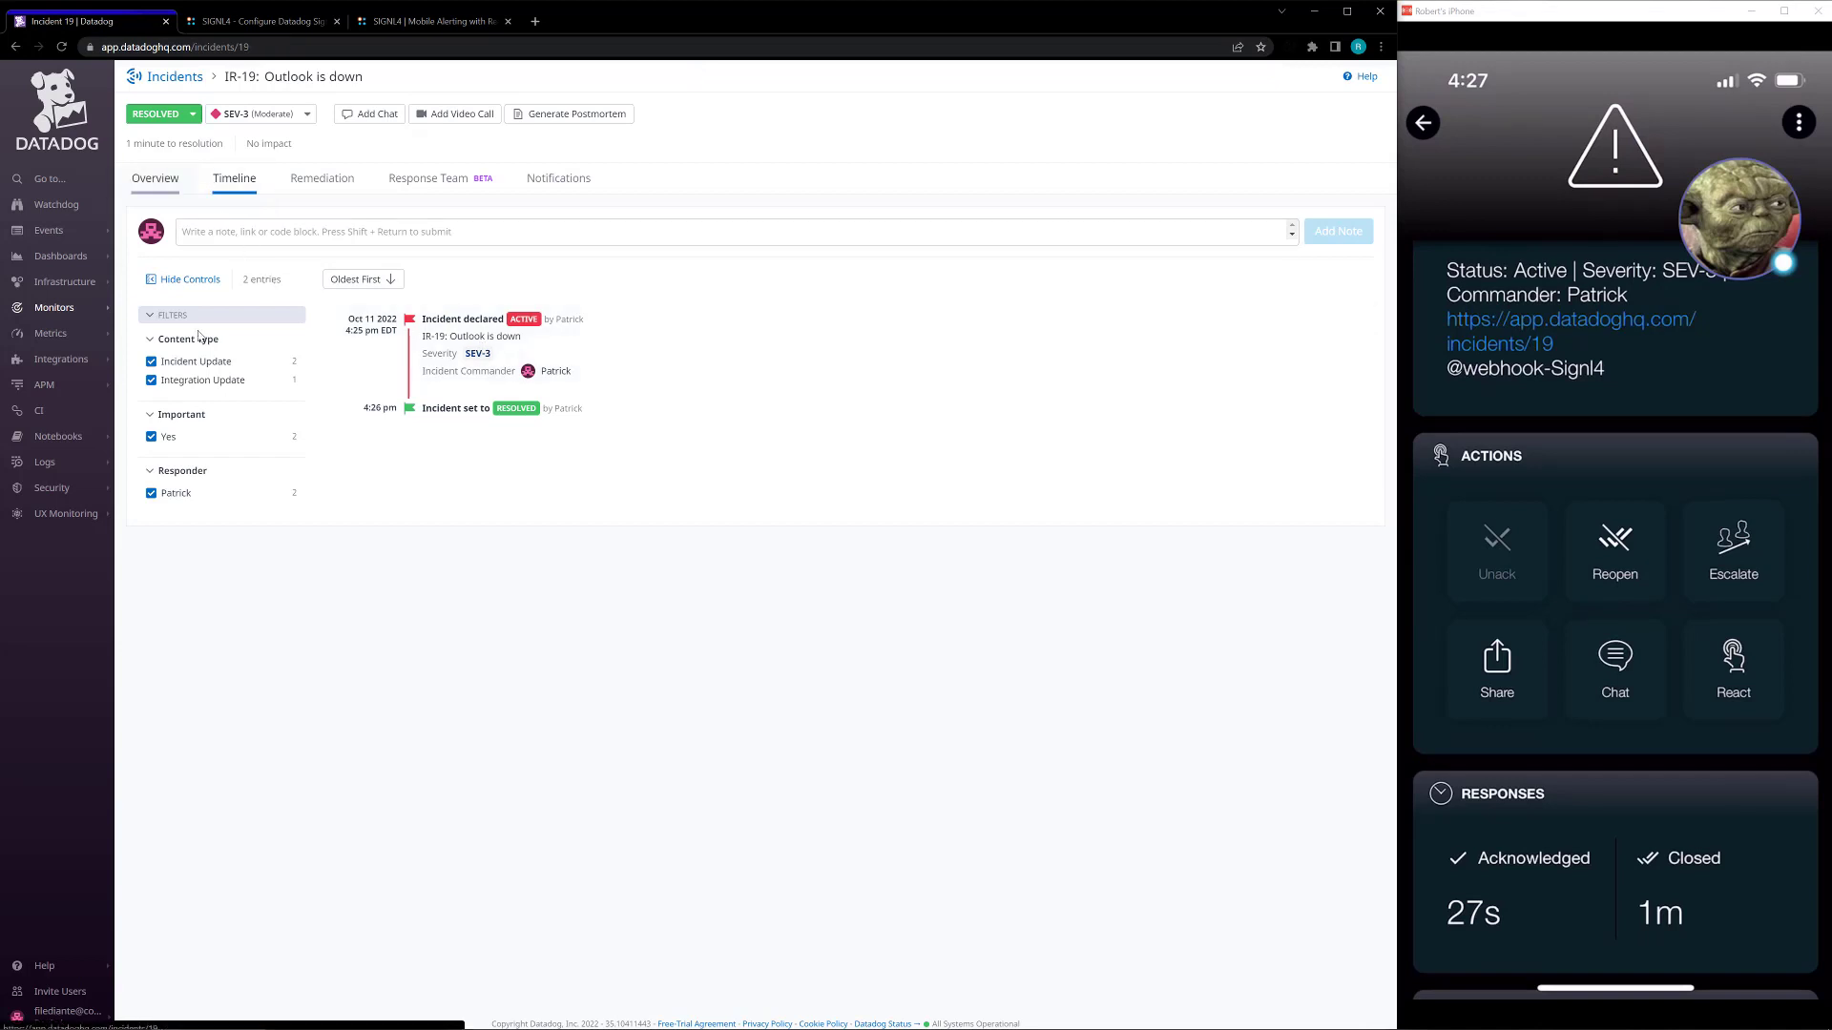
{"action": "mouse_move", "coordinate": [55, 310]}
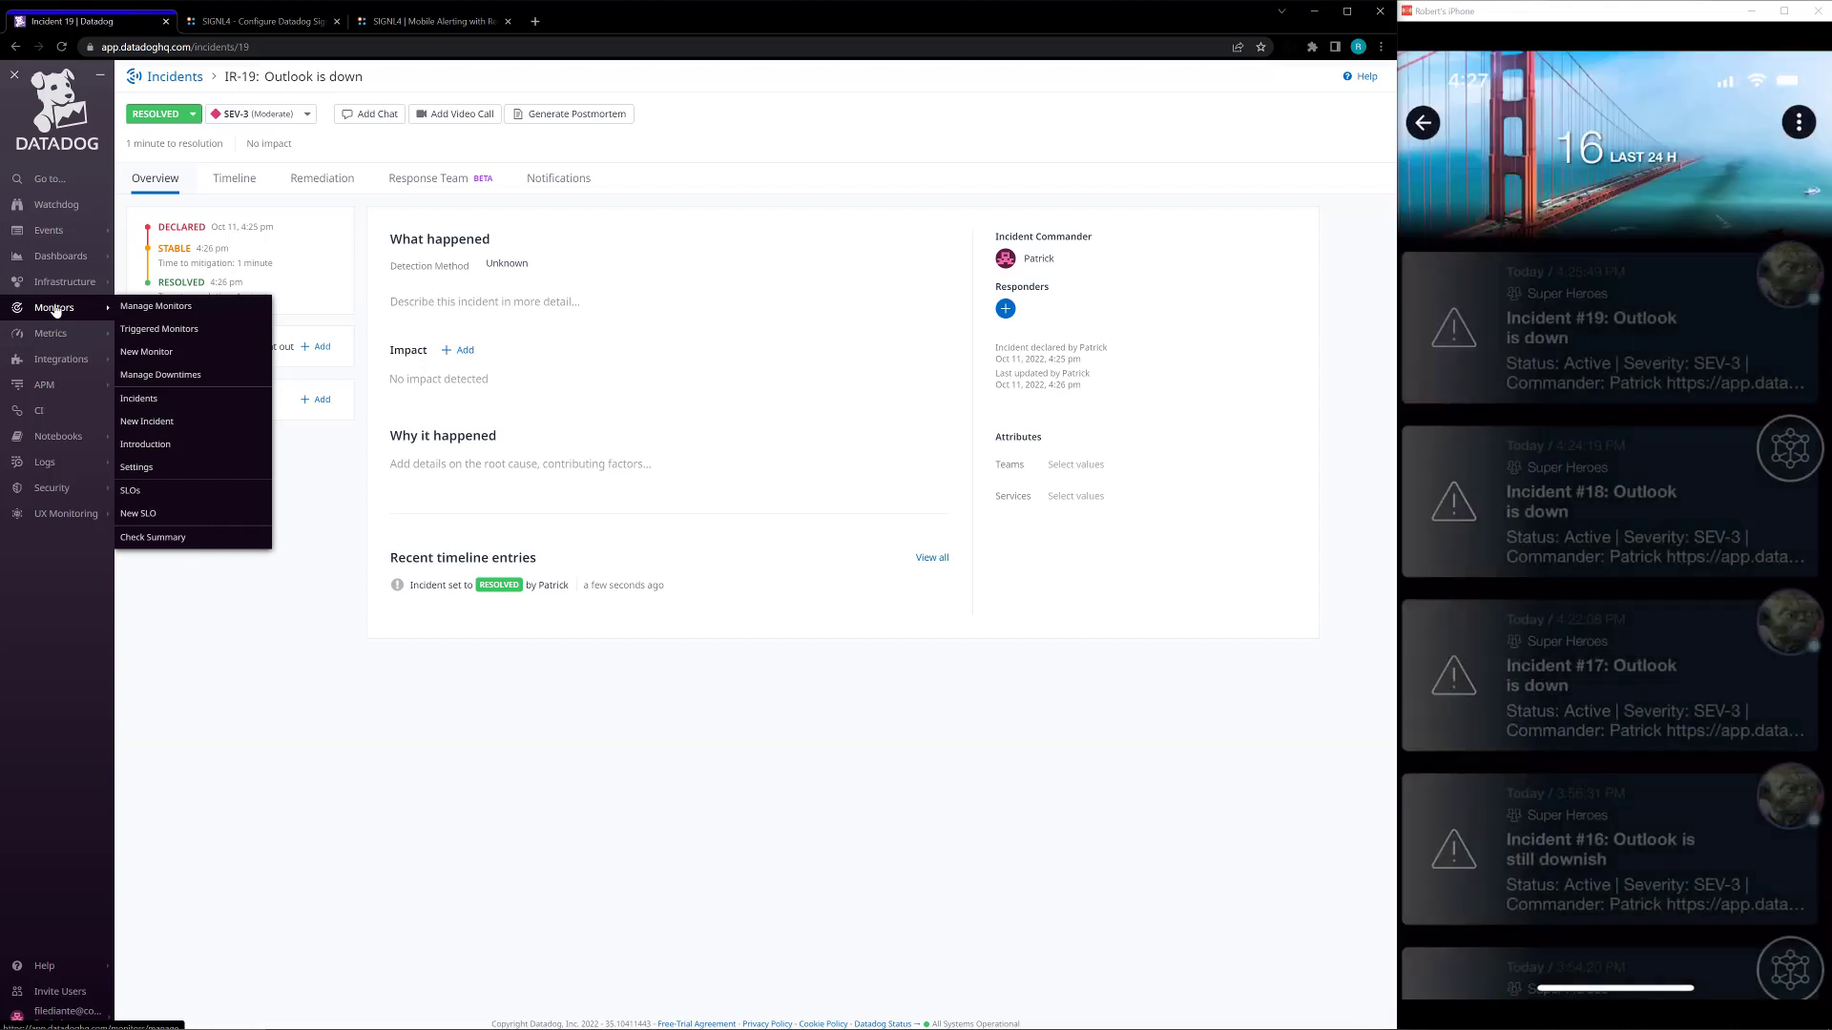
Step: Declare the SEV-3 incident 'Outlook is still down' and set its status to RESOLVED
{"action": "left_click", "coordinate": [187, 422]}
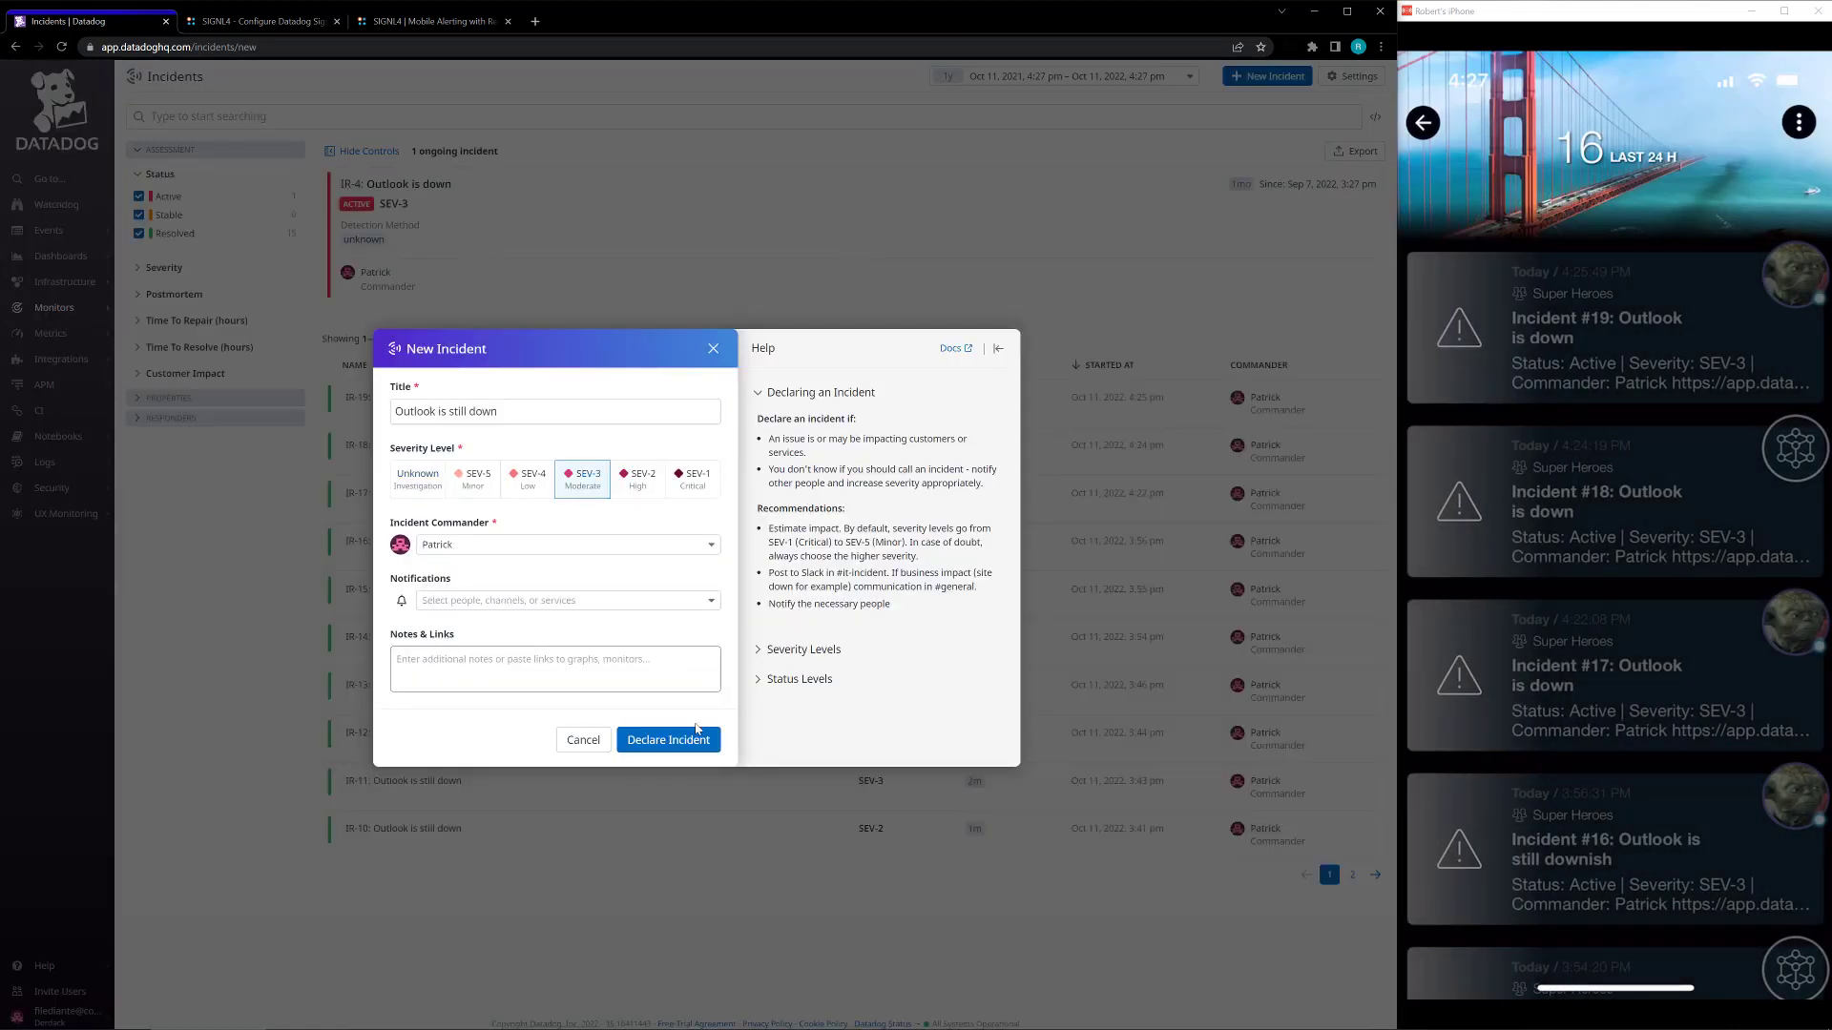
{"action": "left_click", "coordinate": [695, 737]}
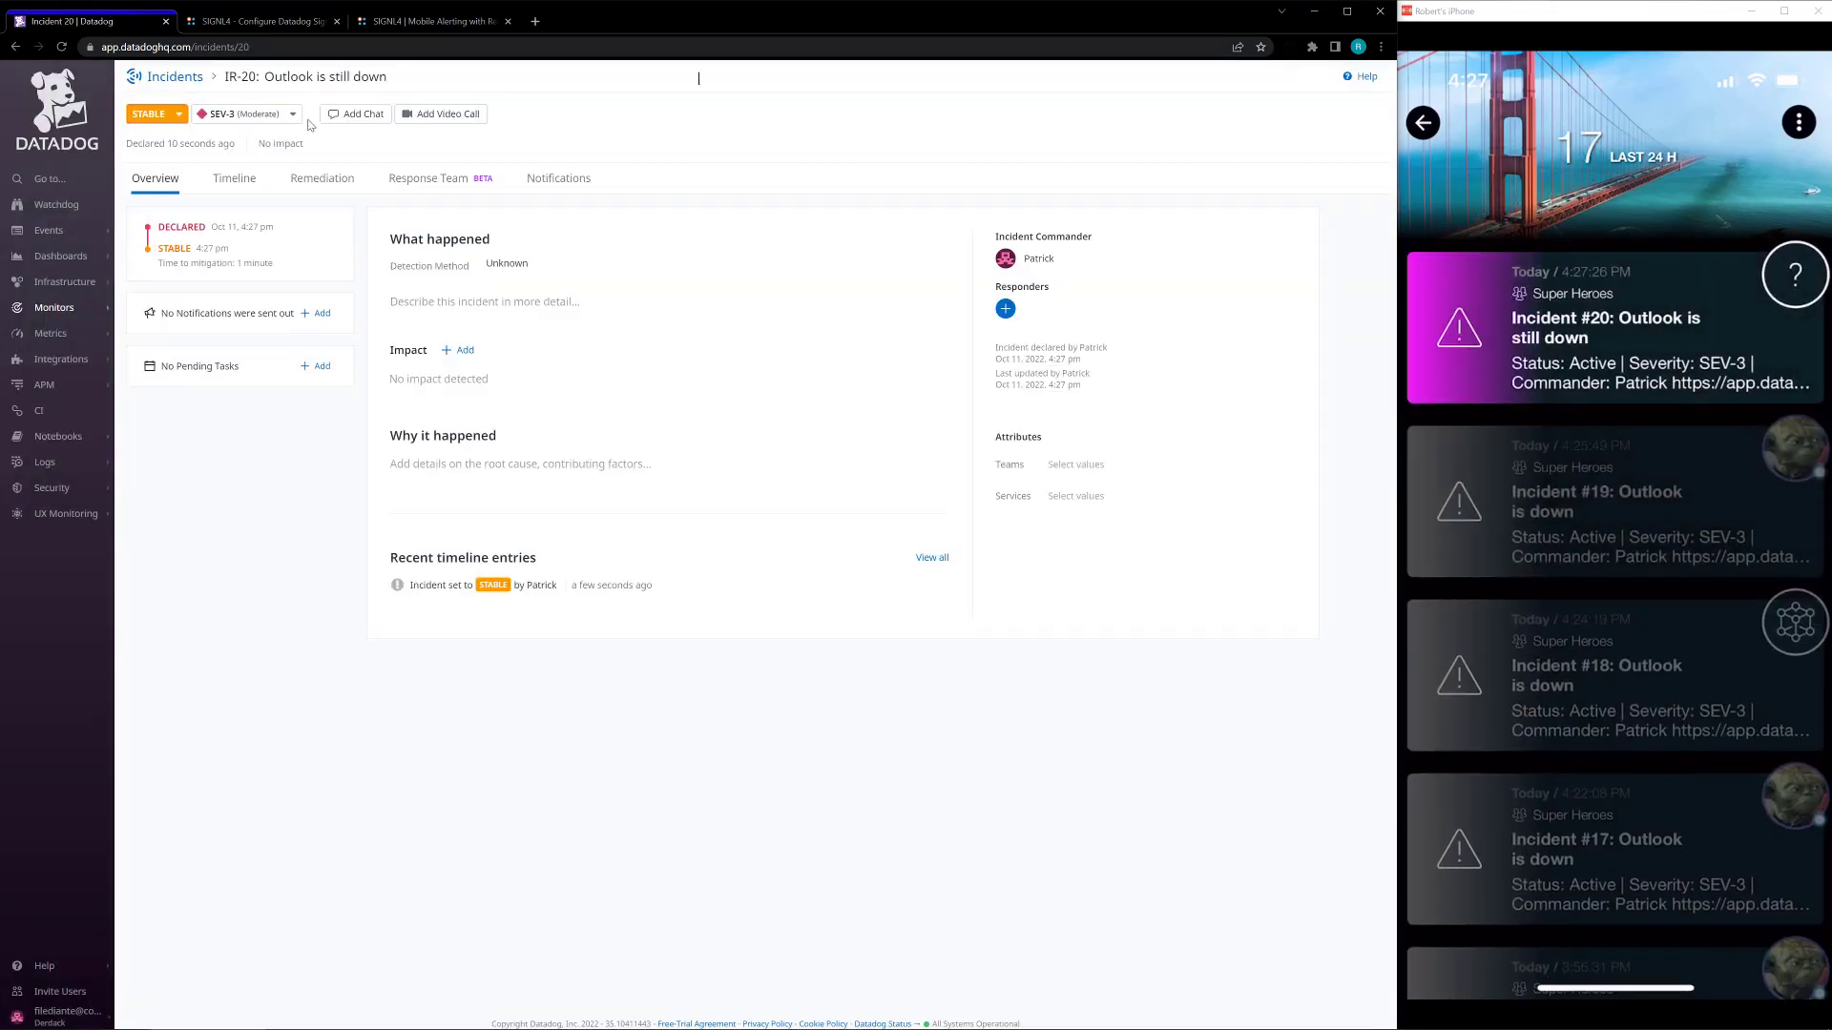
{"action": "left_click", "coordinate": [146, 119]}
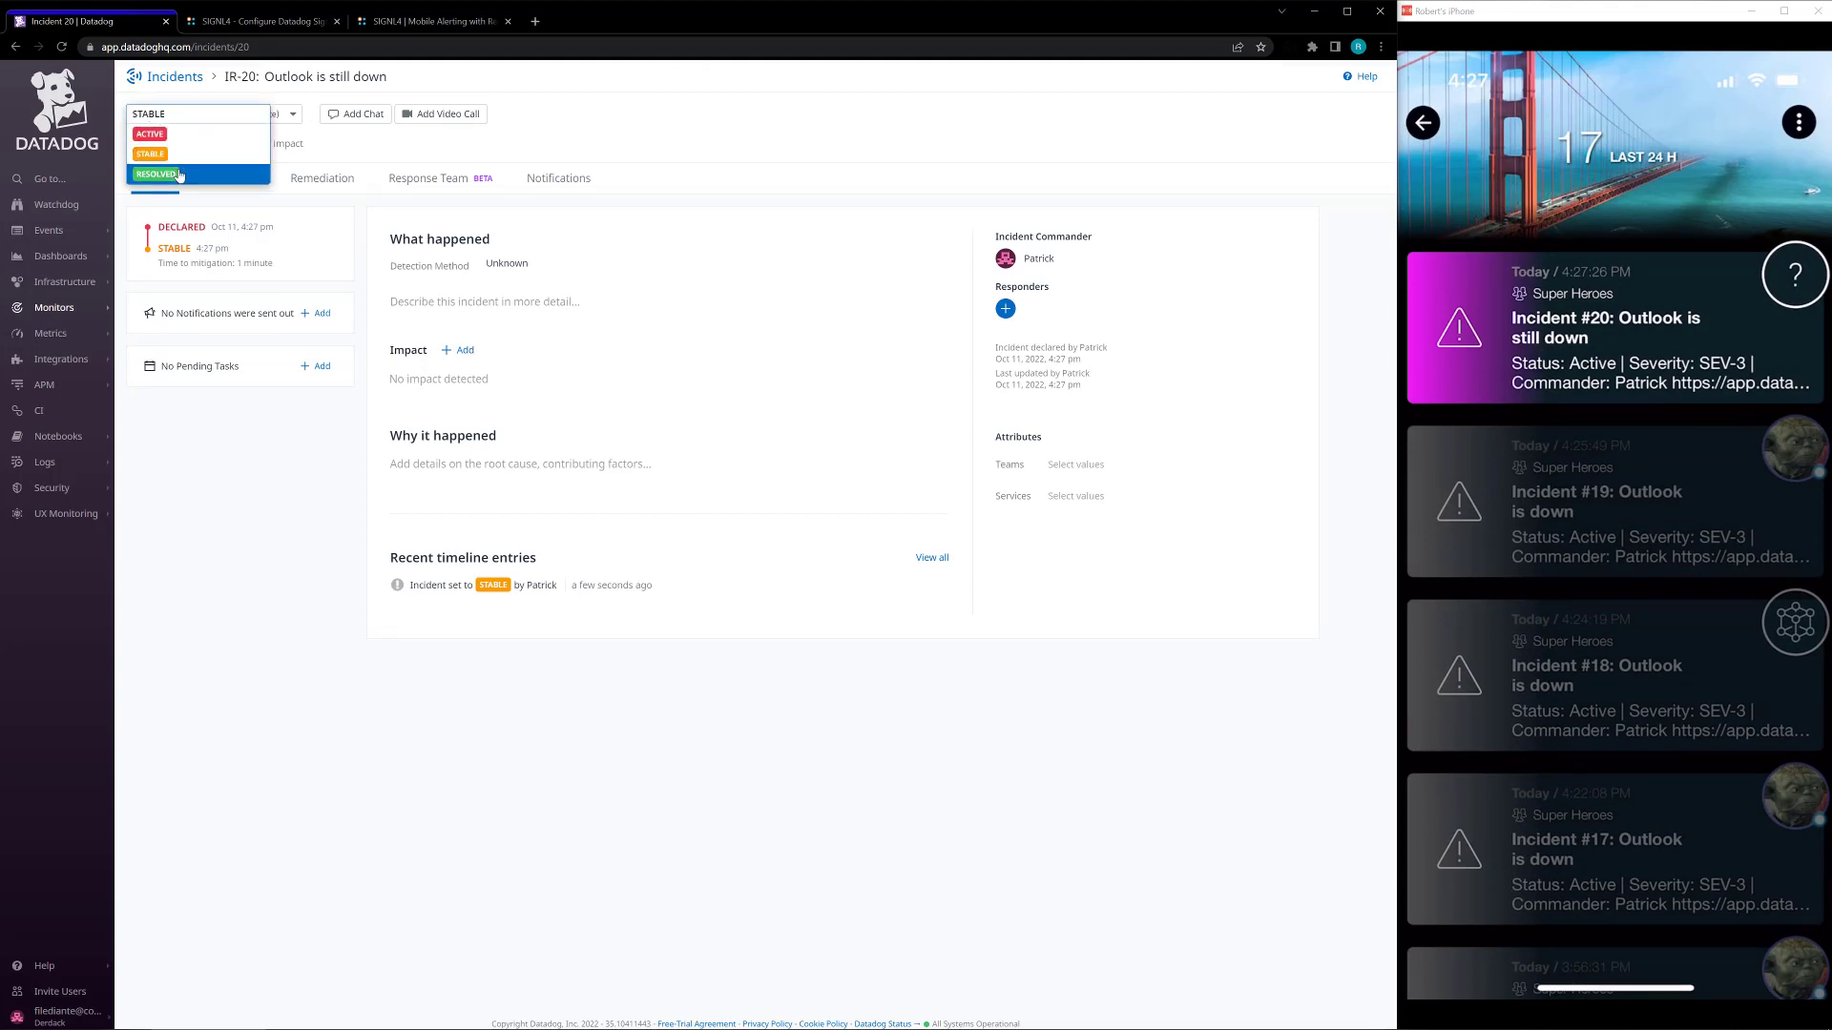
{"action": "left_click", "coordinate": [179, 176]}
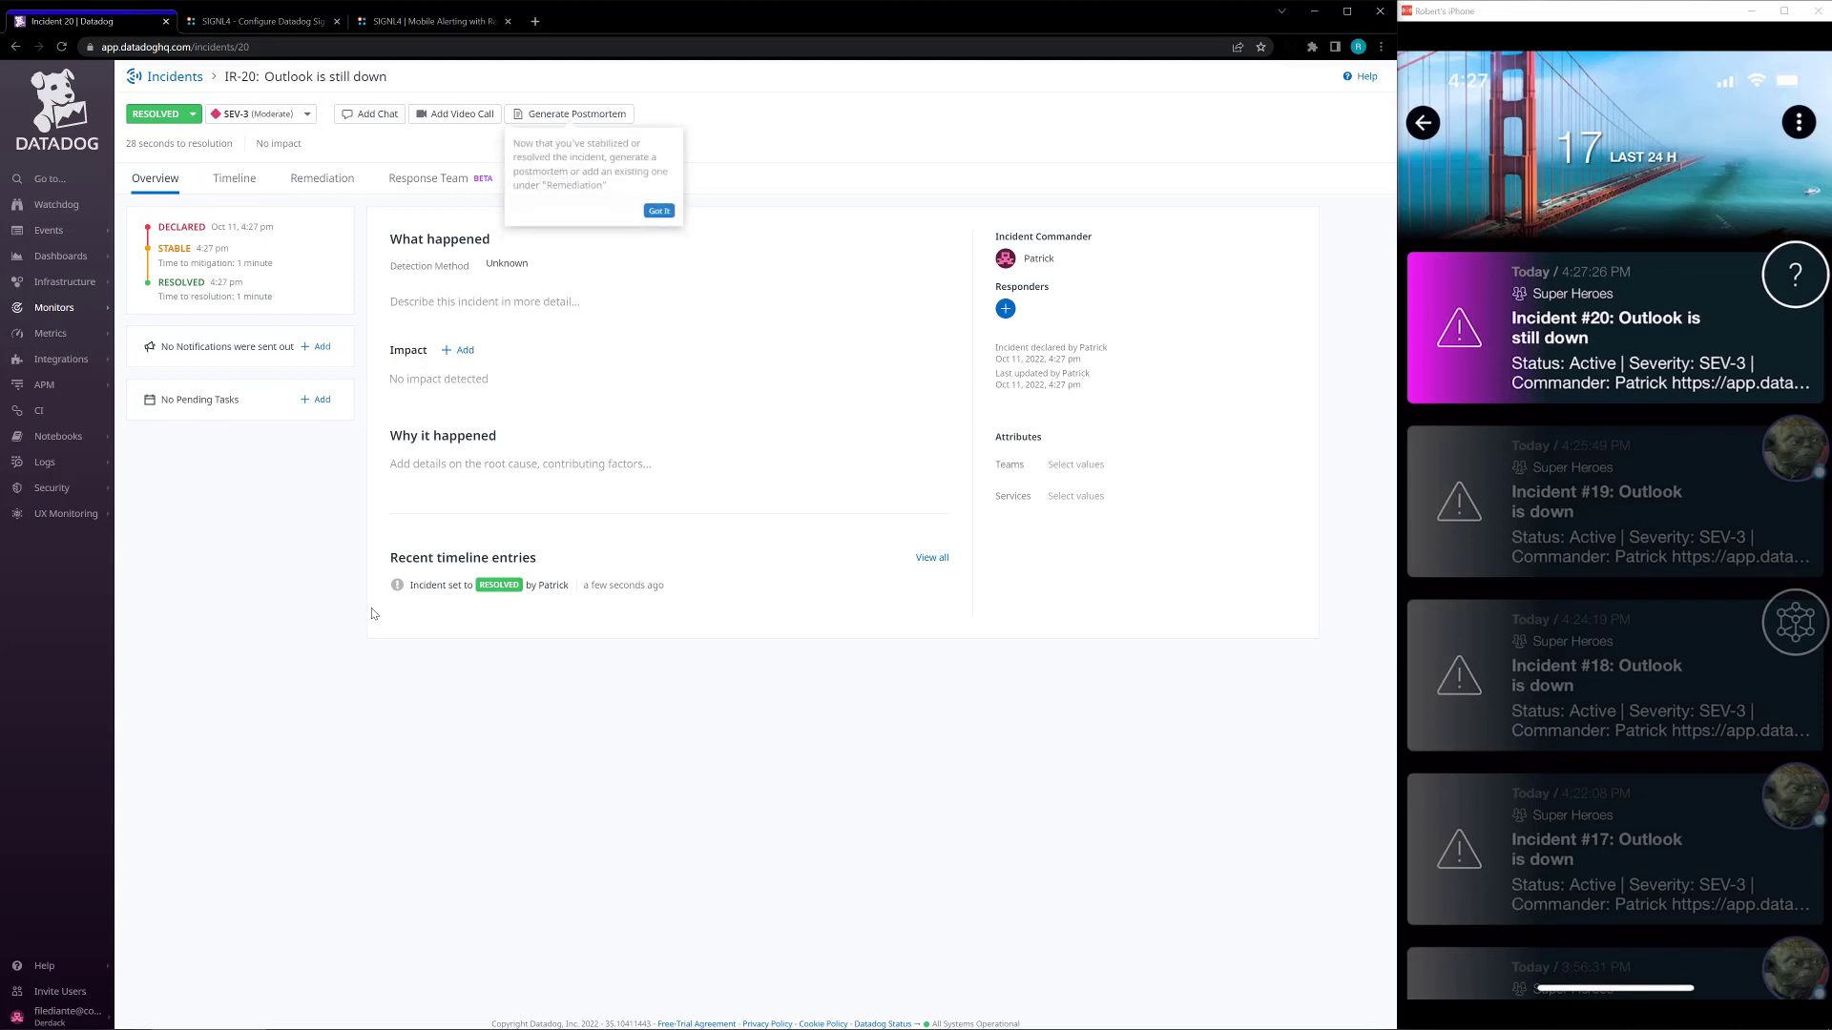